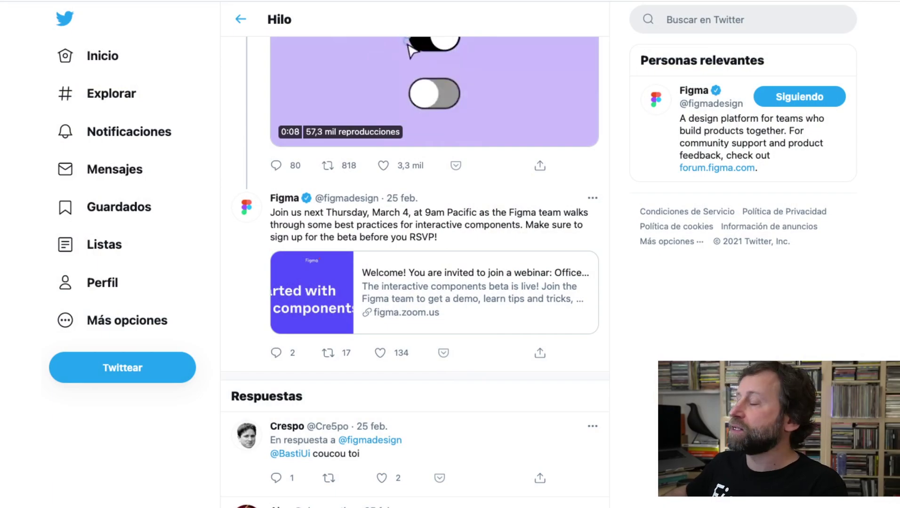
Go to the LEER PRIMERO page with the interactive-components Beta notice.
scroll(415, 273, "down", 2)
scroll(415, 273, "up", 5)
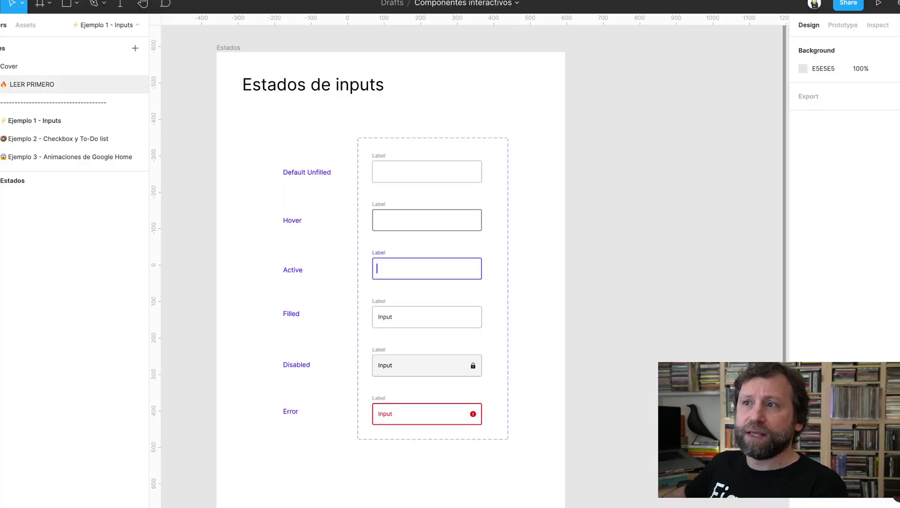
left_click(32, 84)
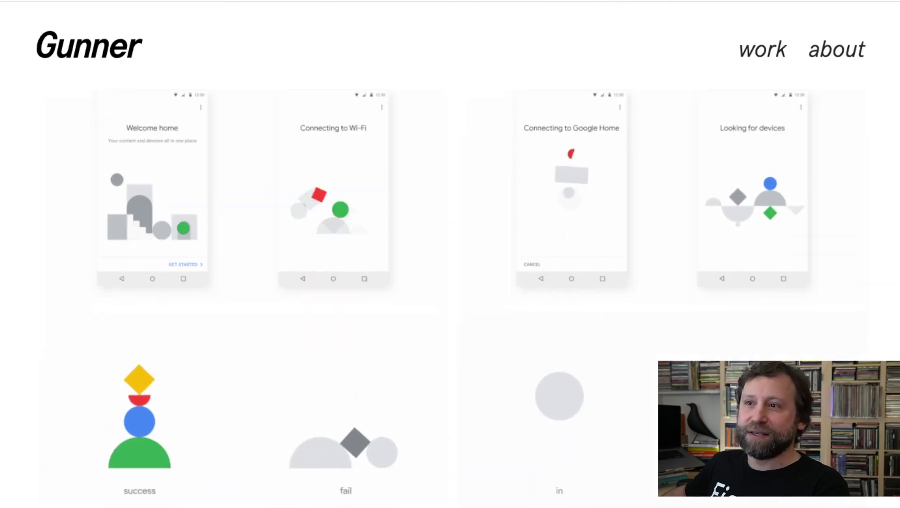
scroll(449, 292, "down", 2)
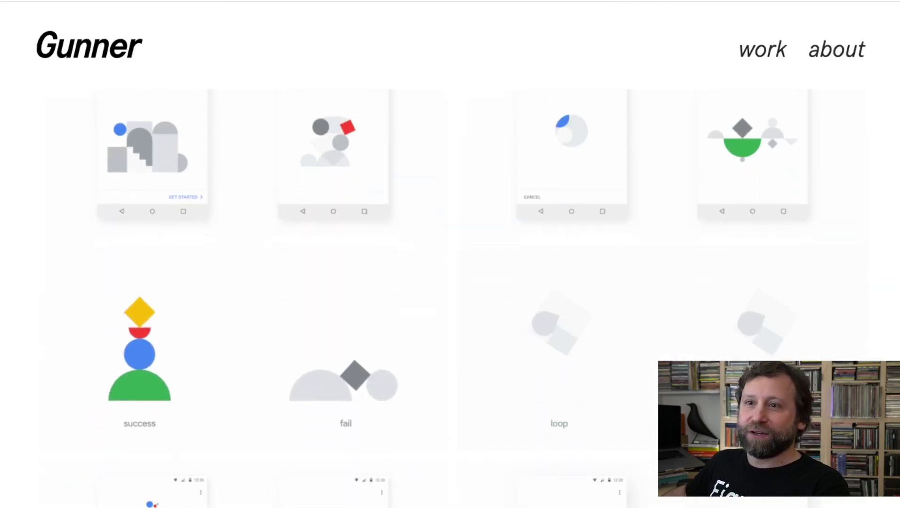
scroll(450, 292, "down", 1)
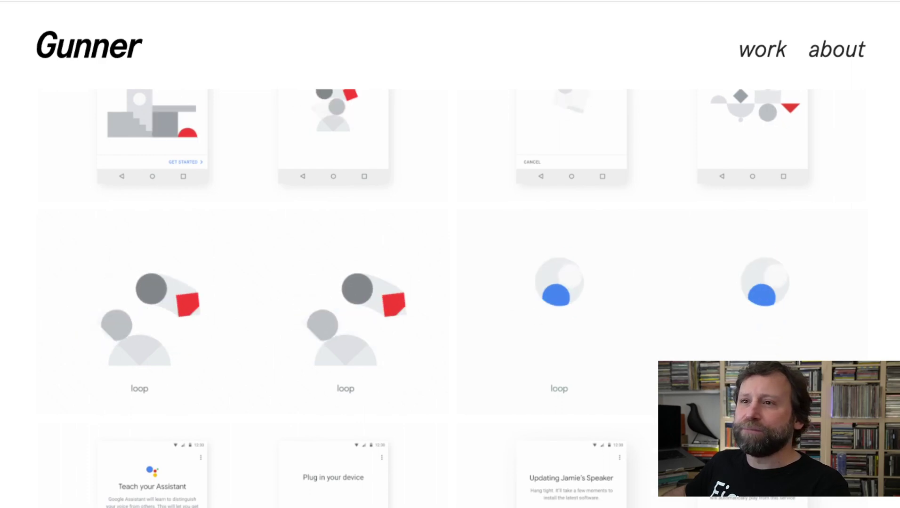
scroll(450, 292, "down", 1)
scroll(449, 292, "down", 1)
scroll(450, 292, "up", 4)
scroll(450, 292, "up", 3)
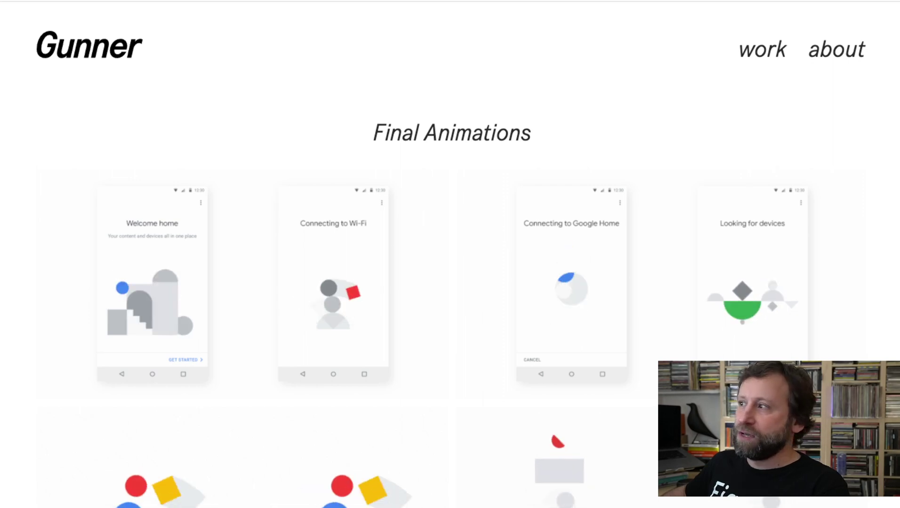
scroll(450, 292, "up", 2)
scroll(450, 292, "up", 1)
scroll(450, 292, "up", 1)
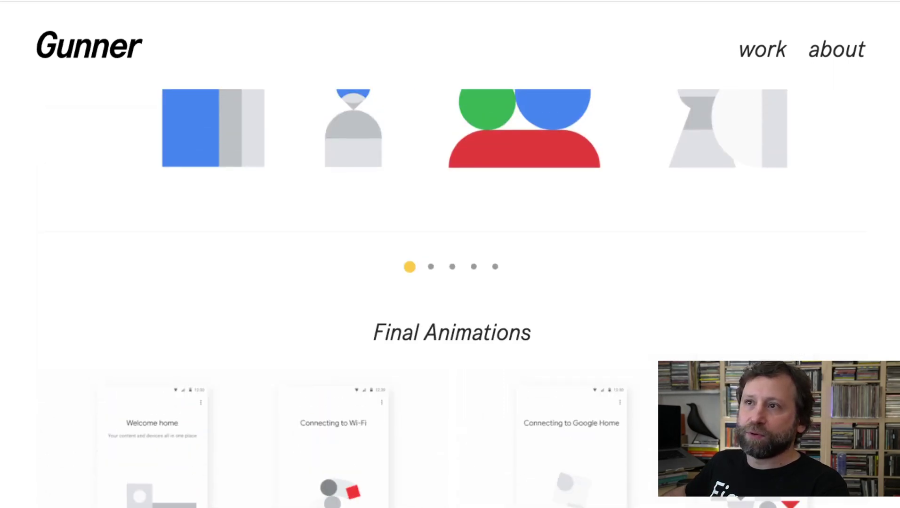
scroll(450, 292, "up", 1)
scroll(450, 292, "up", 2)
scroll(450, 291, "up", 3)
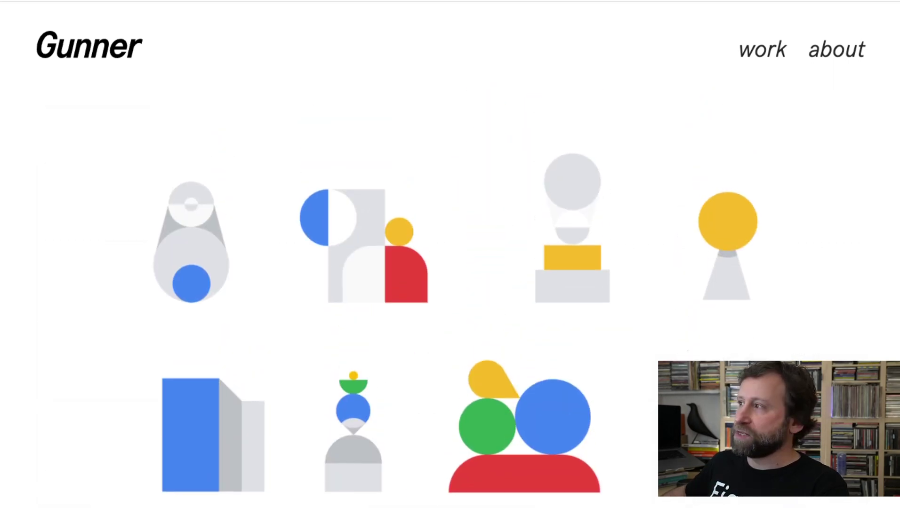
scroll(450, 254, "down", 5)
scroll(450, 255, "down", 5)
scroll(449, 254, "down", 2)
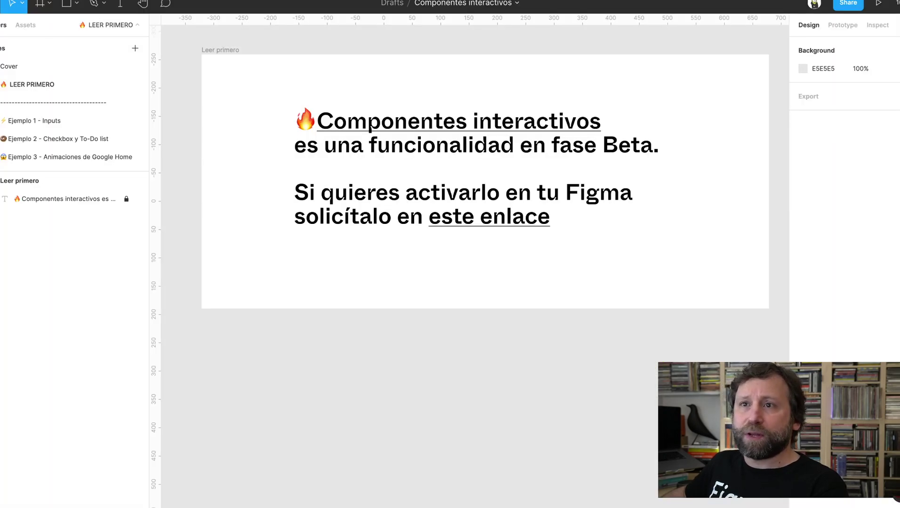
Preview the Cover, Ejemplo 1, Ejemplo 2 and Google Home pages, ending on Ejemplo 1 - Inputs.
left_click(9, 66)
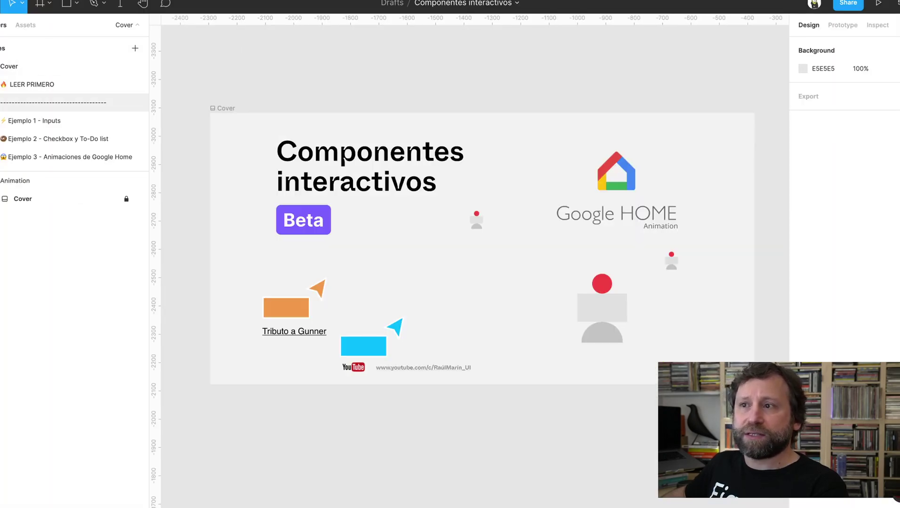
left_click(34, 120)
left_click(58, 139)
left_click(70, 157)
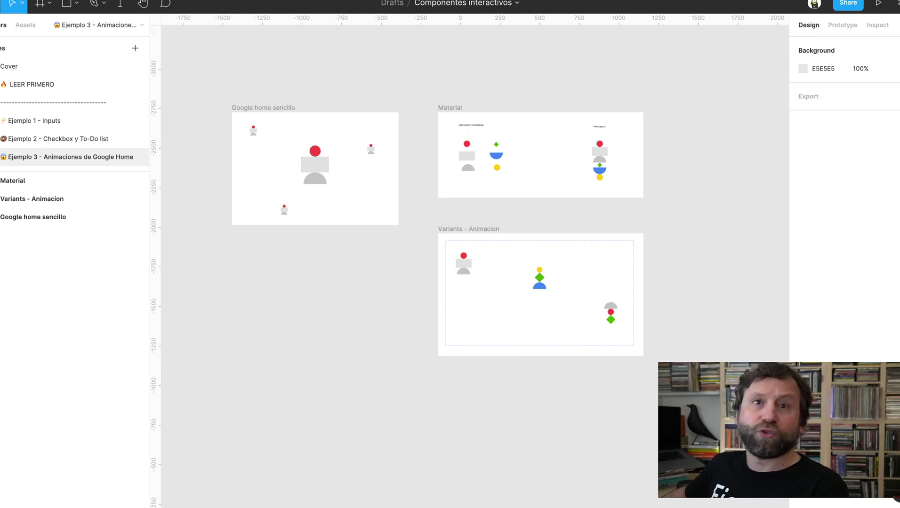
left_click(34, 120)
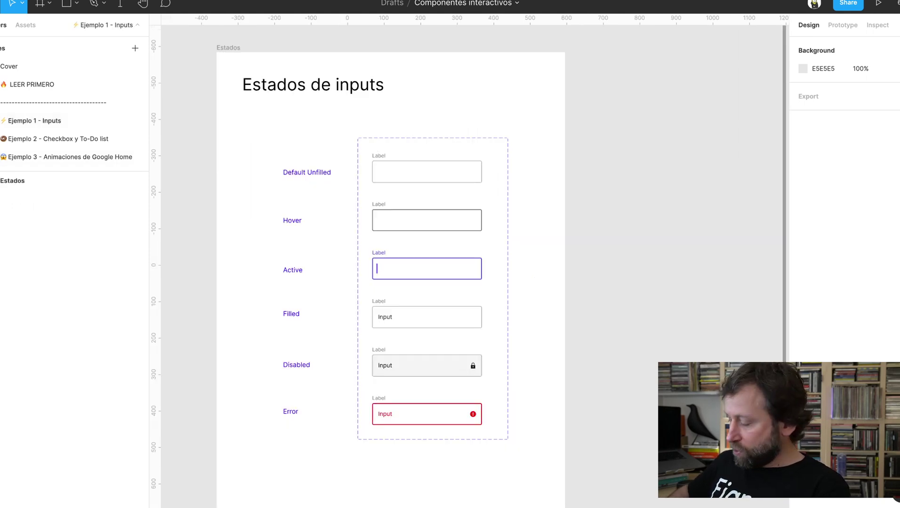
Nudge the 2_Ripple prototype's Paso 1 frame slightly up and to the right.
scroll(424, 263, "up", 3)
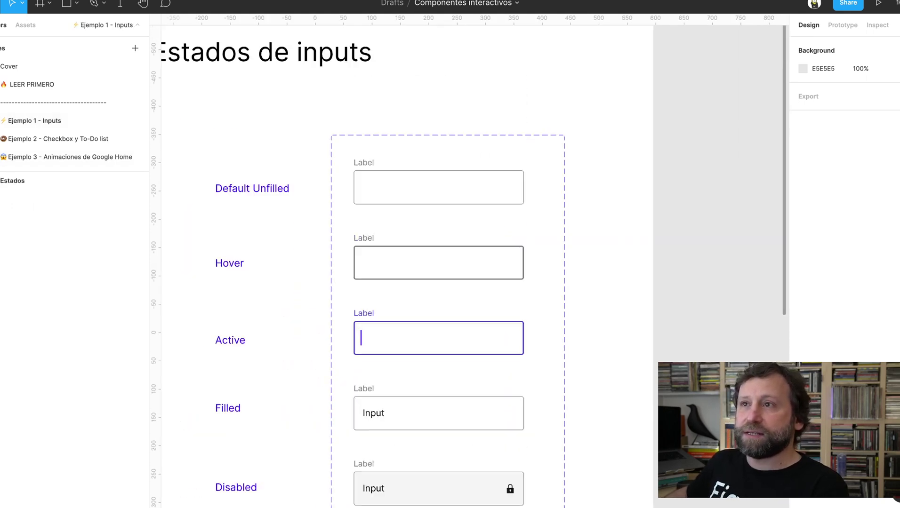
scroll(424, 264, "up", 3)
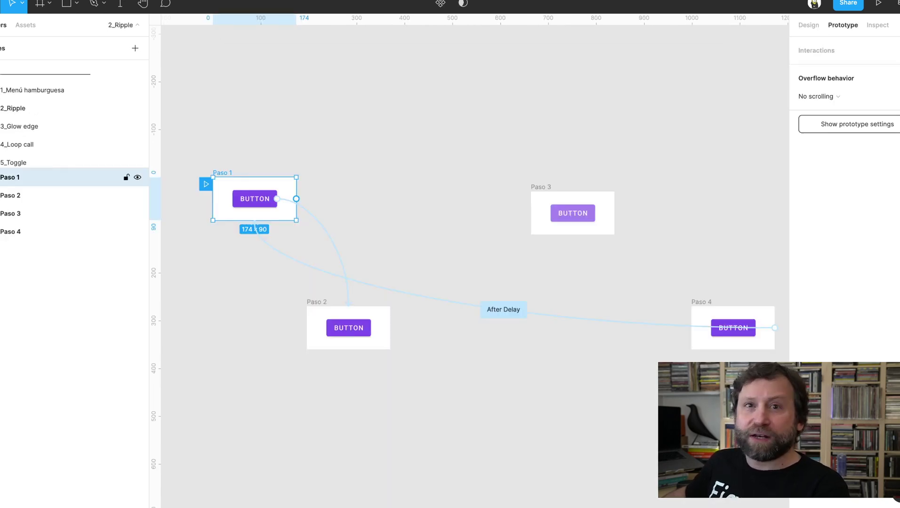
left_click_drag(254, 209, 264, 197)
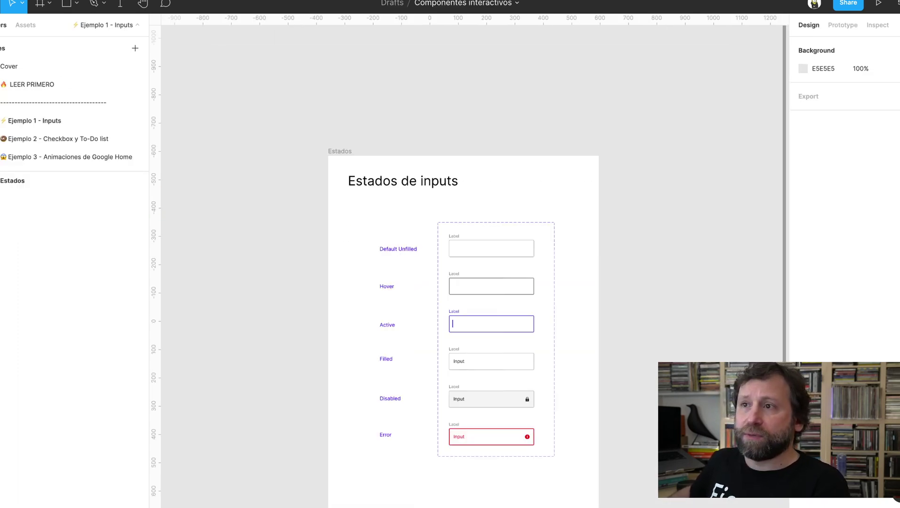
Pan to the Estados de inputs frame and reveal its prototype connections between states.
scroll(377, 282, "down", 2)
scroll(376, 282, "right", 3)
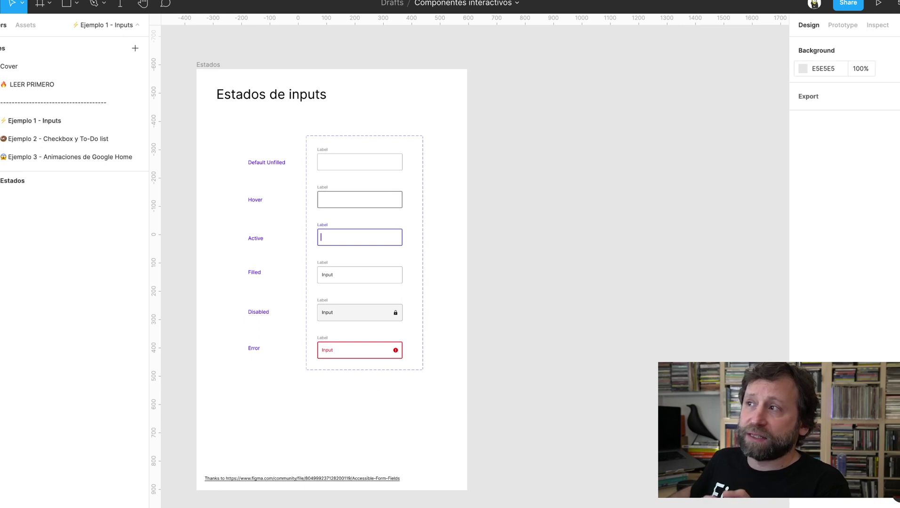
left_click(842, 25)
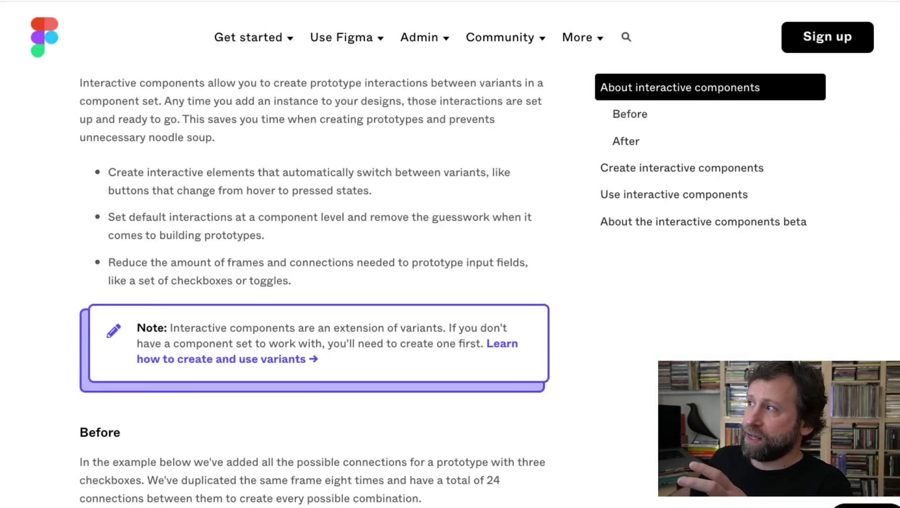
scroll(314, 282, "up", 5)
scroll(313, 282, "up", 10)
scroll(314, 282, "down", 3)
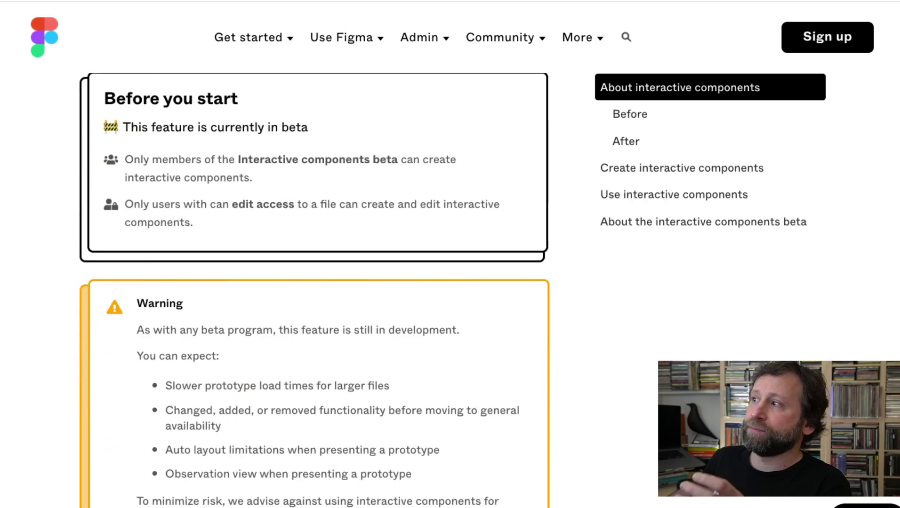
scroll(313, 283, "down", 5)
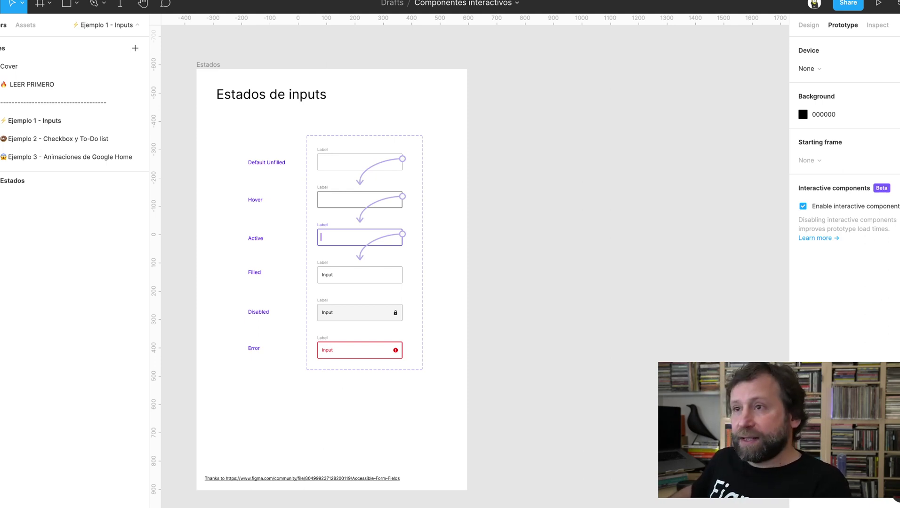
Zoom in on the input states and return to Design, hiding prototype connections.
key("shift+2")
scroll(470, 263, "up", 5)
scroll(471, 264, "left", 5)
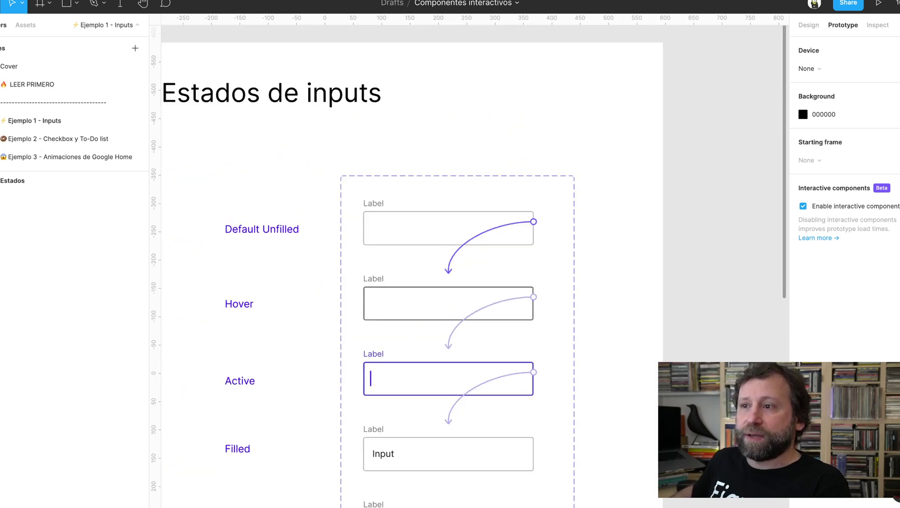
scroll(471, 264, "right", 2)
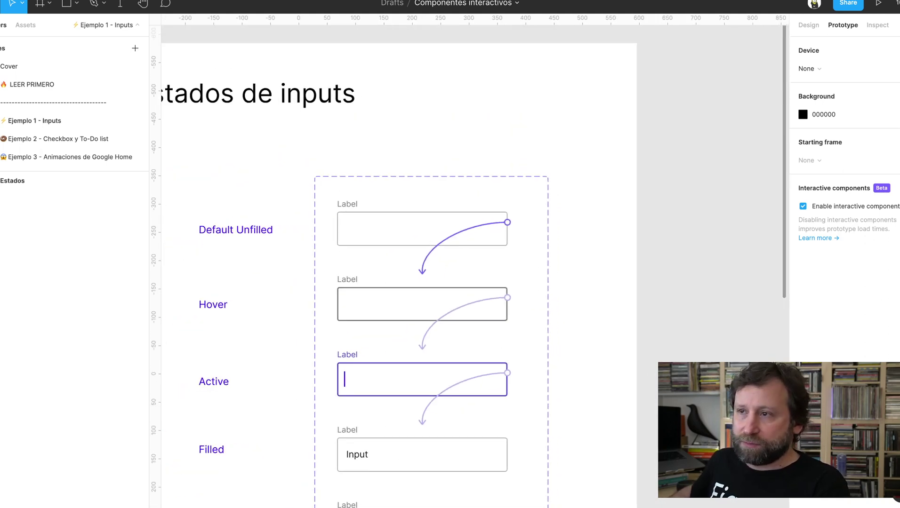
scroll(470, 264, "down", 2)
scroll(470, 263, "left", 3)
scroll(471, 264, "right", 2)
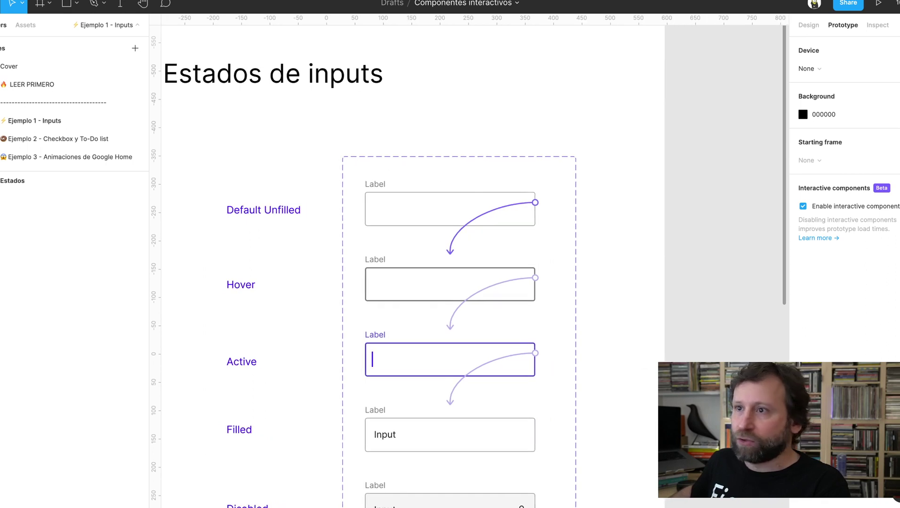
scroll(471, 263, "left", 1)
scroll(470, 263, "right", 4)
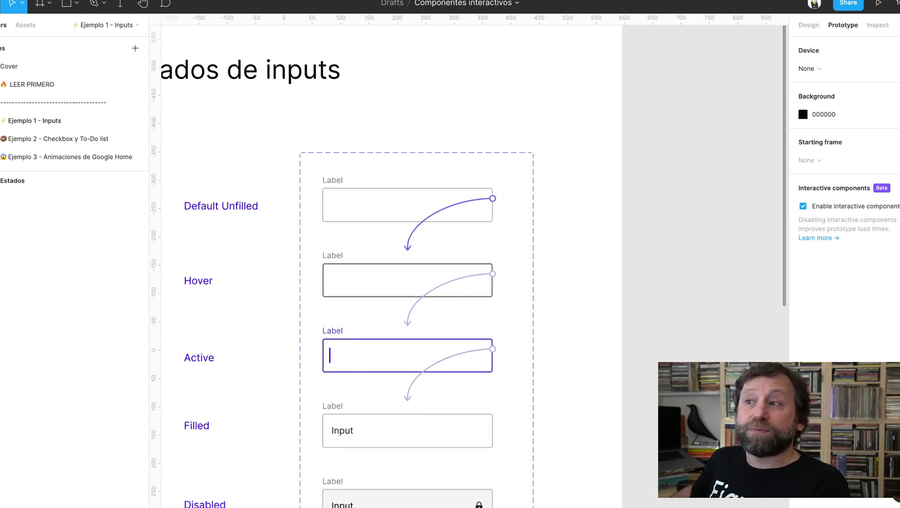
scroll(471, 263, "left", 5)
scroll(470, 264, "down", 1)
scroll(470, 263, "right", 3)
scroll(471, 264, "up", 1)
key("alt+8")
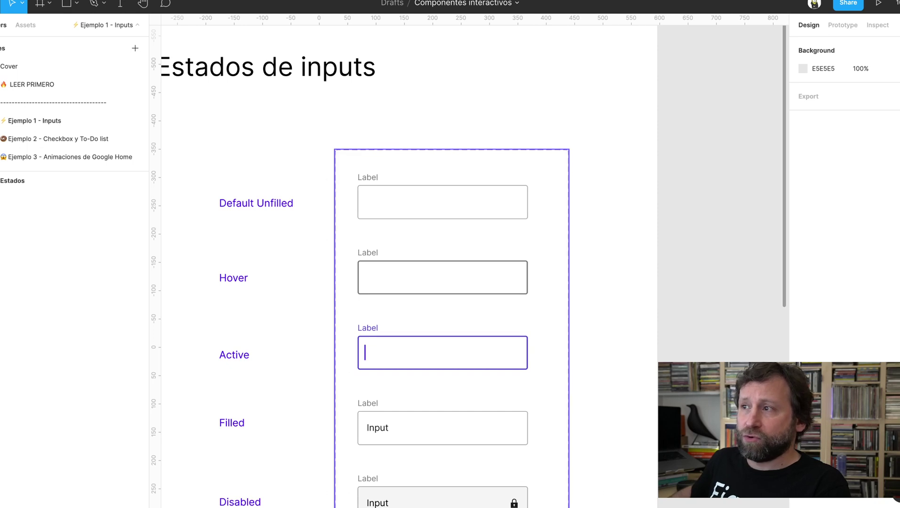
Select the Input component set and bring up the Frame tool's device presets.
left_click(550, 306)
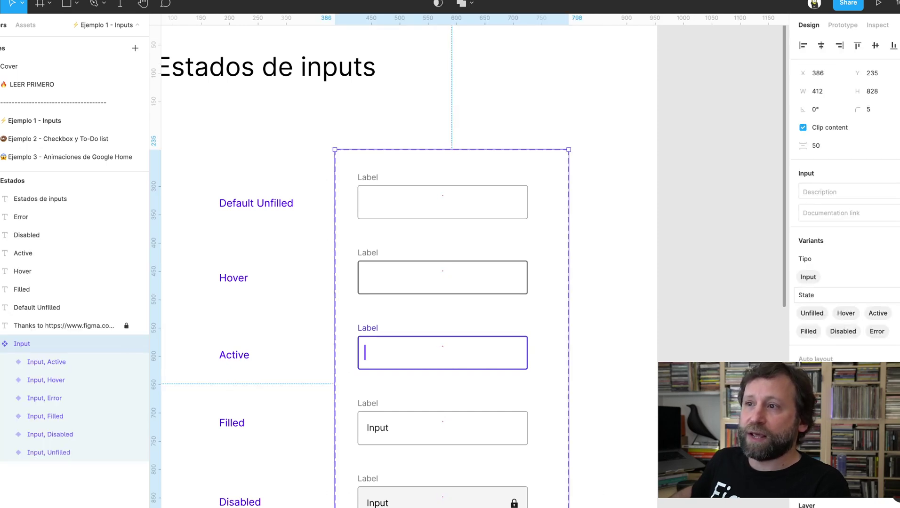
scroll(470, 263, "right", 5)
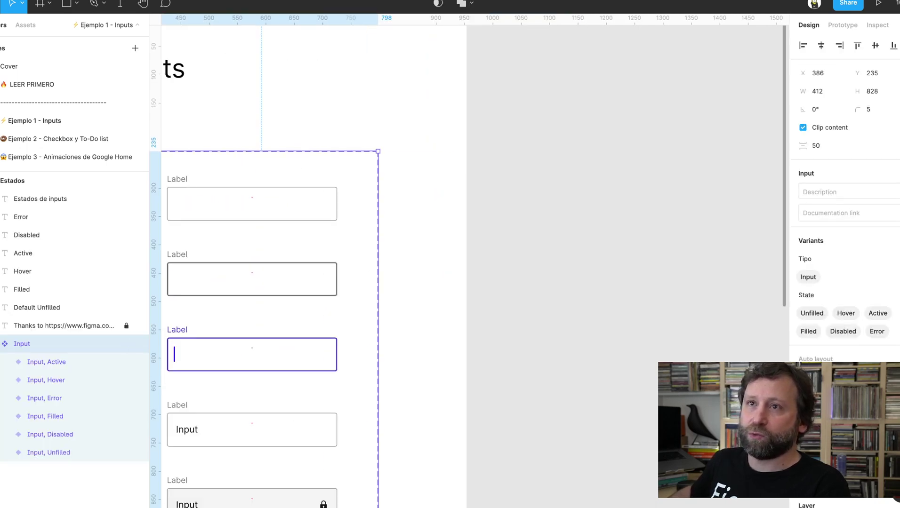
left_click(49, 3)
Draw a new 419×351 Frame 1 beside the input states.
left_click(38, 24)
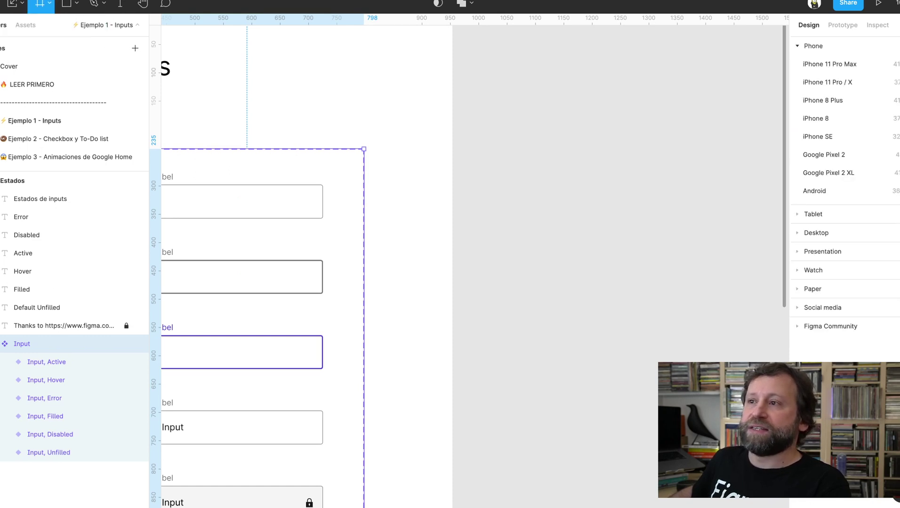
left_click_drag(498, 117, 737, 320)
scroll(470, 263, "right", 3)
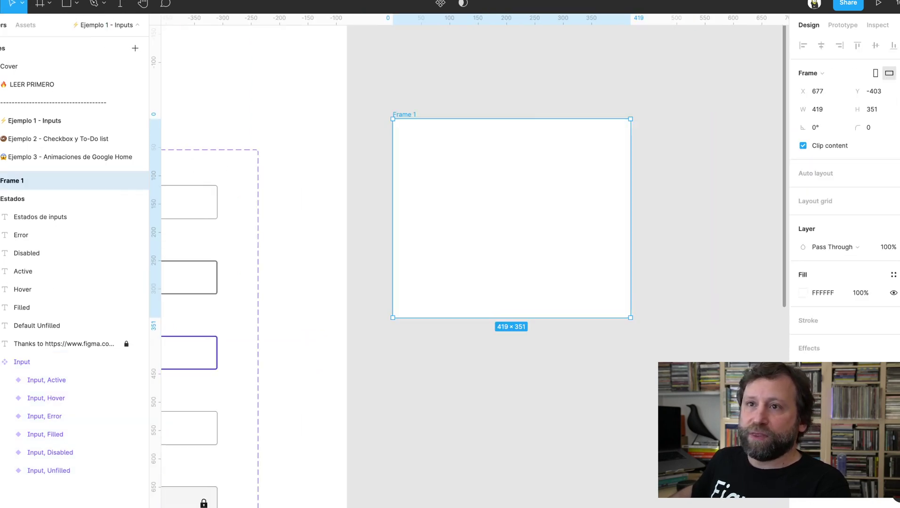
Place an Unfilled Input component instance from the Ejemplo 1 - Inputs assets into Frame 1.
key("alt+2")
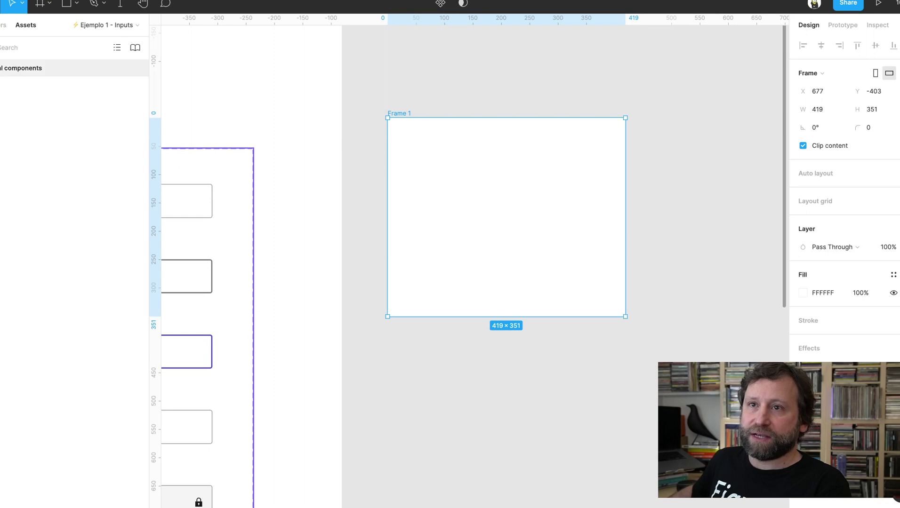
key("Escape")
left_click(26, 88)
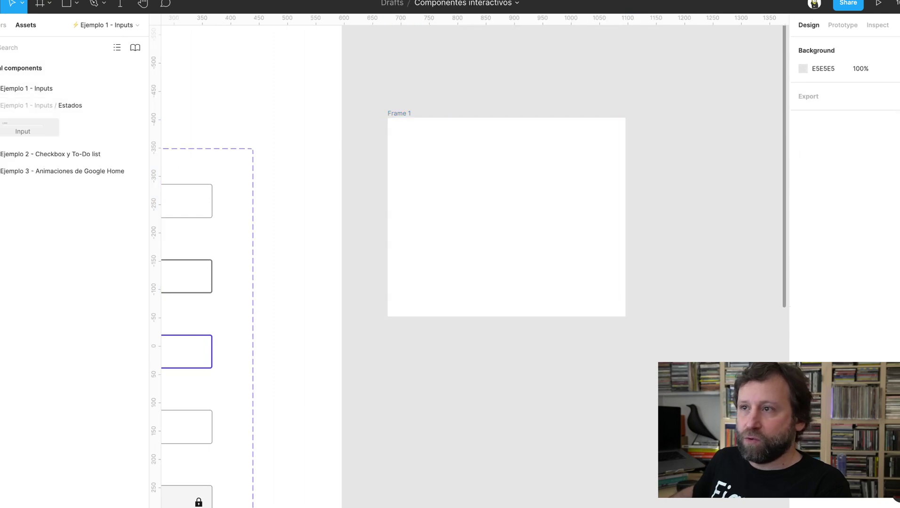
mouse_move(23, 128)
left_mouse_down()
mouse_move(420, 129)
mouse_move(477, 176)
mouse_move(510, 187)
left_mouse_up()
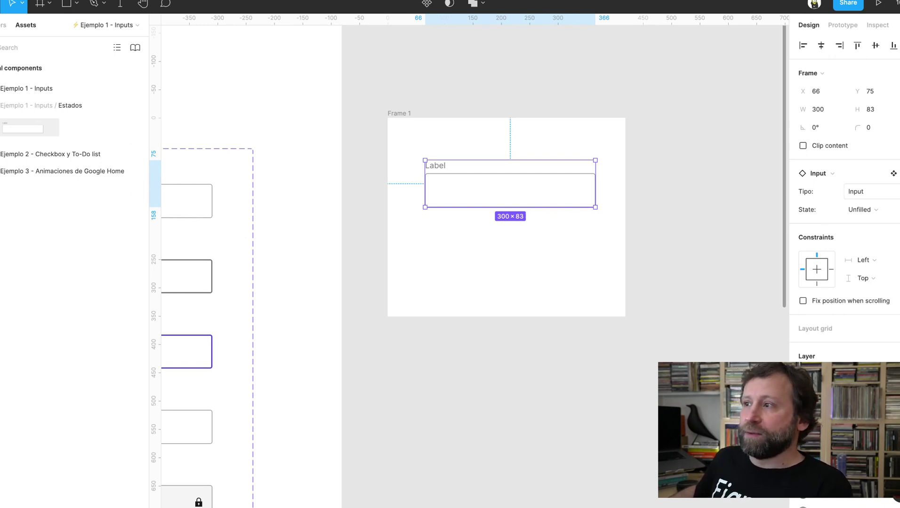
Set the Input instance's State to Filled after trying Hover and Active.
left_click(858, 191)
left_click(861, 209)
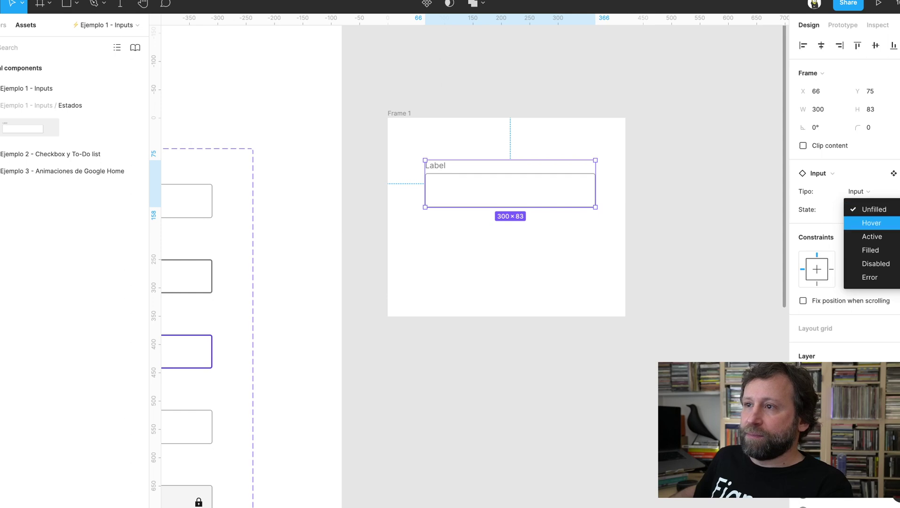
left_click(870, 223)
left_click(868, 210)
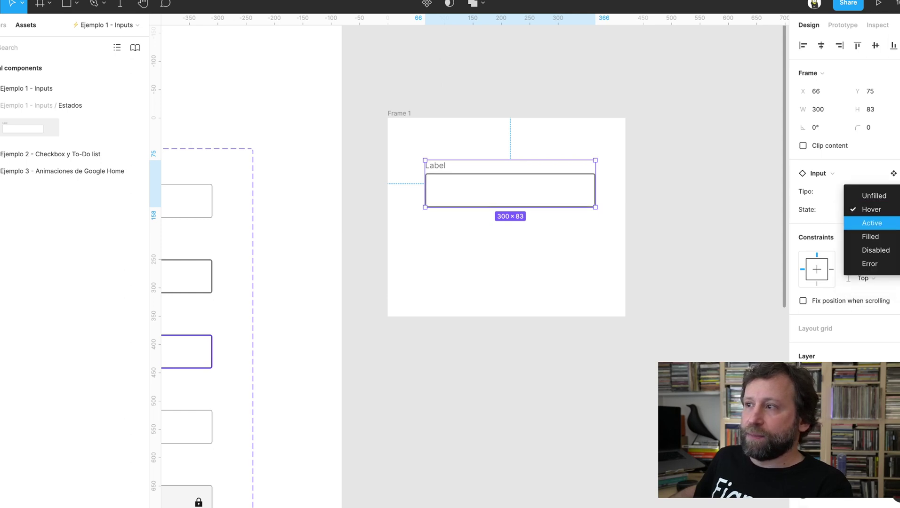
left_click(868, 221)
left_click(857, 210)
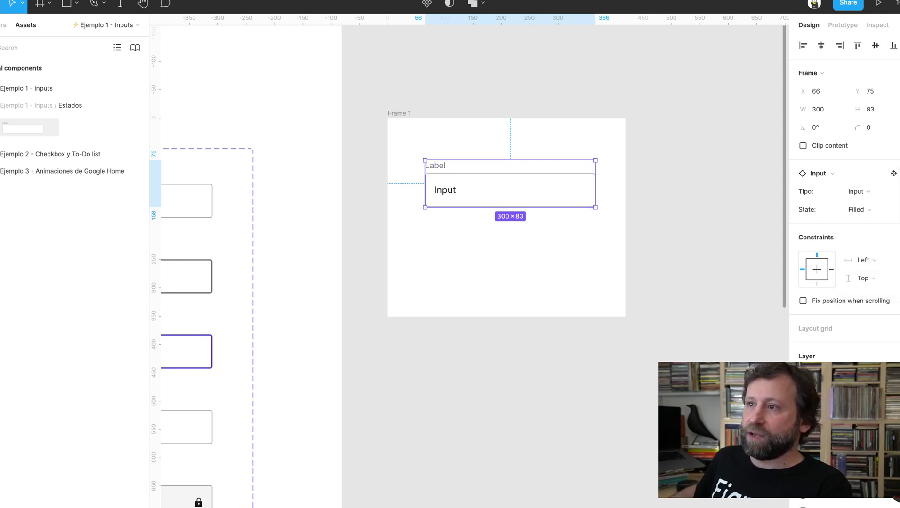
Add a copy of the input below the first, set its State to Error and align it.
mouse_move(510, 190)
left_mouse_down()
mouse_move(506, 177)
mouse_move(501, 231)
mouse_move(510, 236)
left_mouse_up()
key("ctrl+d")
left_click(859, 209)
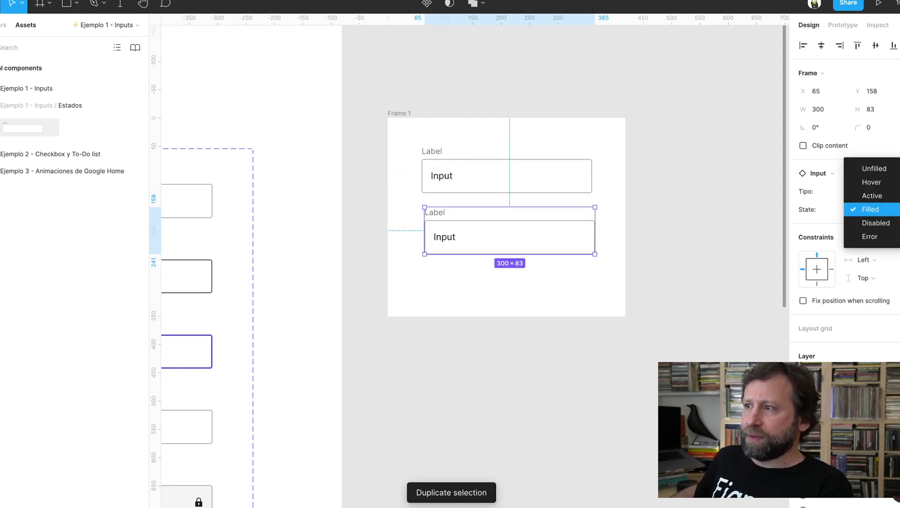
left_click(875, 223)
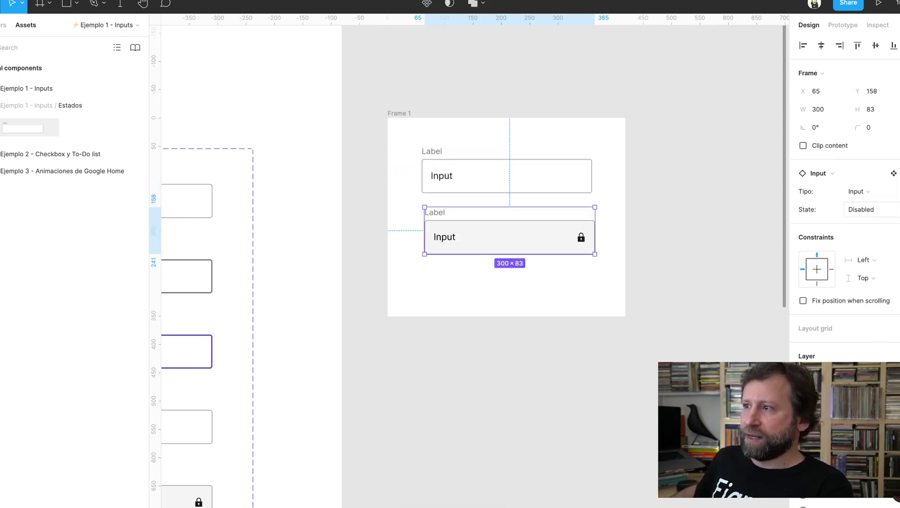
left_click(866, 209)
left_click(682, 306)
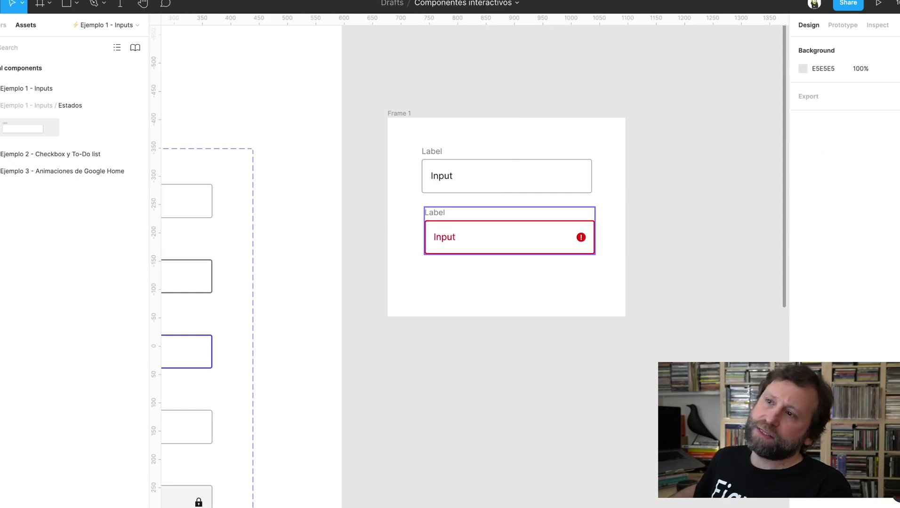
left_click_drag(474, 238, 470, 247)
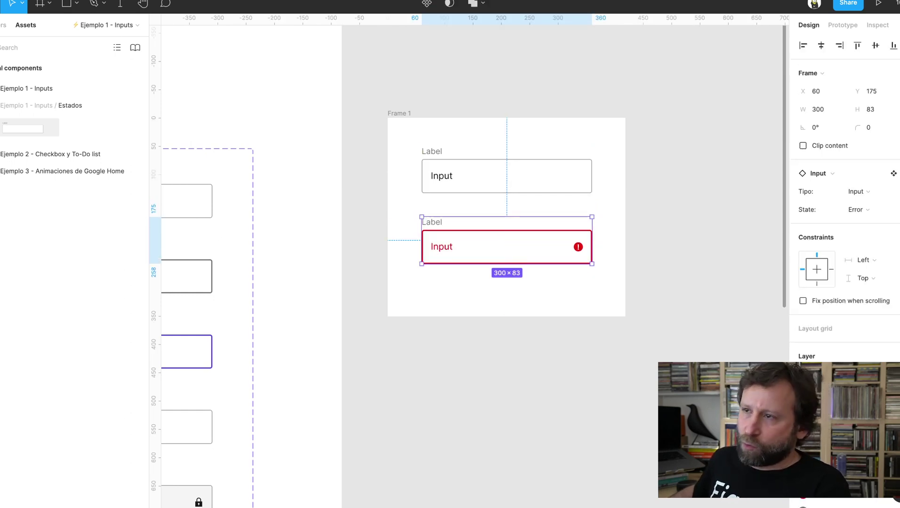
key("Escape")
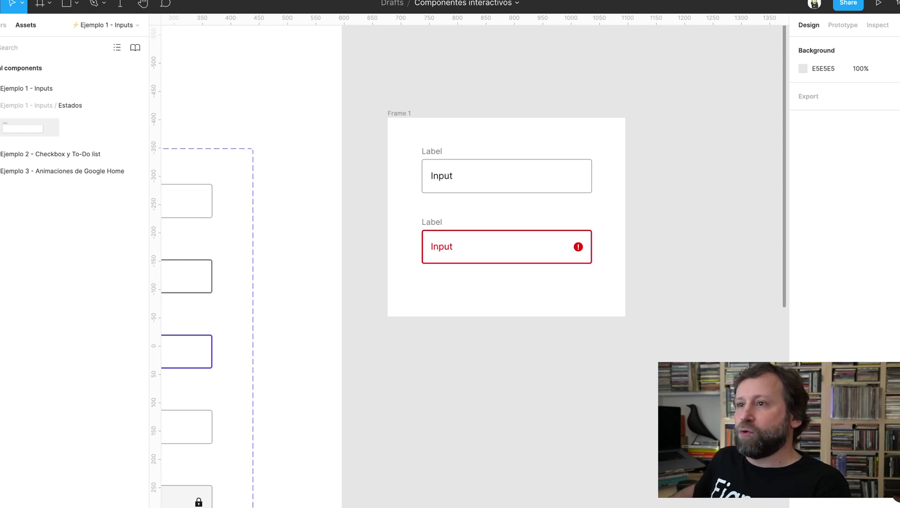
scroll(506, 245, "down", 3)
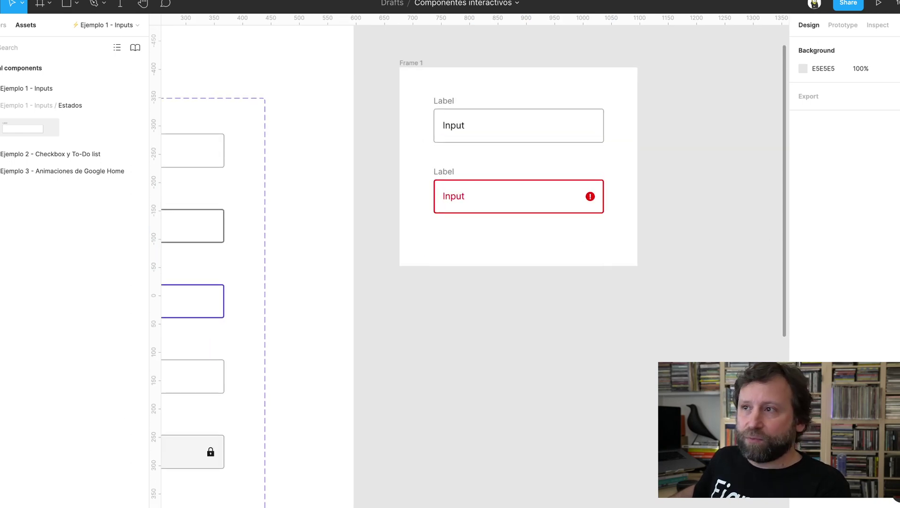
scroll(470, 264, "left", 1)
scroll(470, 263, "left", 2)
scroll(471, 263, "left", 2)
scroll(470, 264, "left", 1)
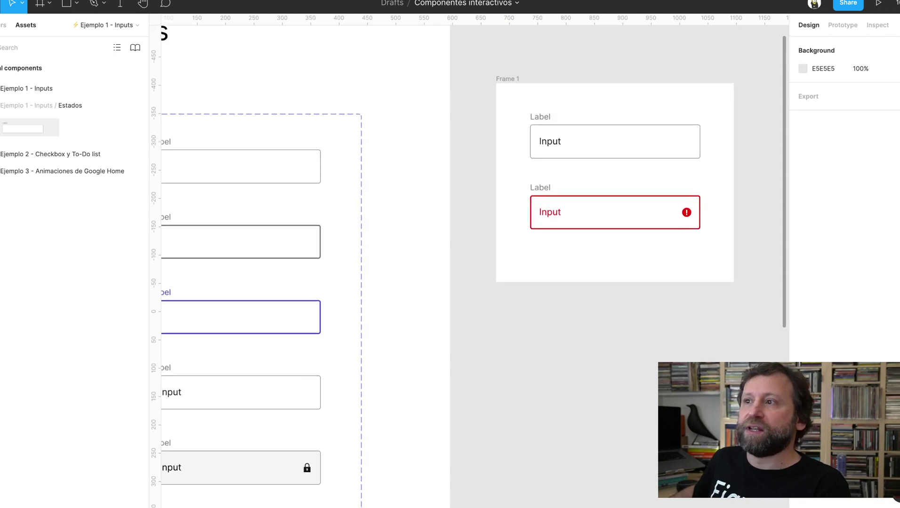
scroll(471, 263, "left", 1)
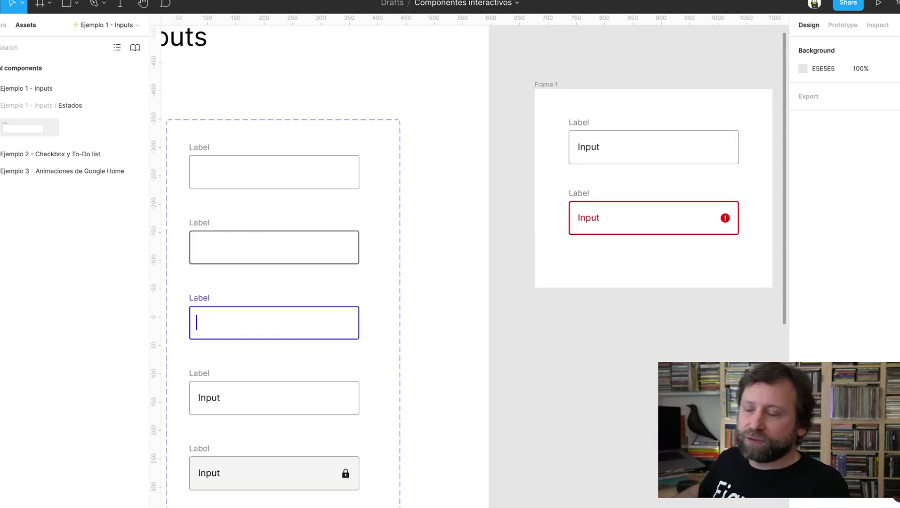
Pan to the Estados de inputs component set and select its 300×83 Default Unfilled variant.
scroll(471, 263, "left", 1)
scroll(470, 264, "left", 1)
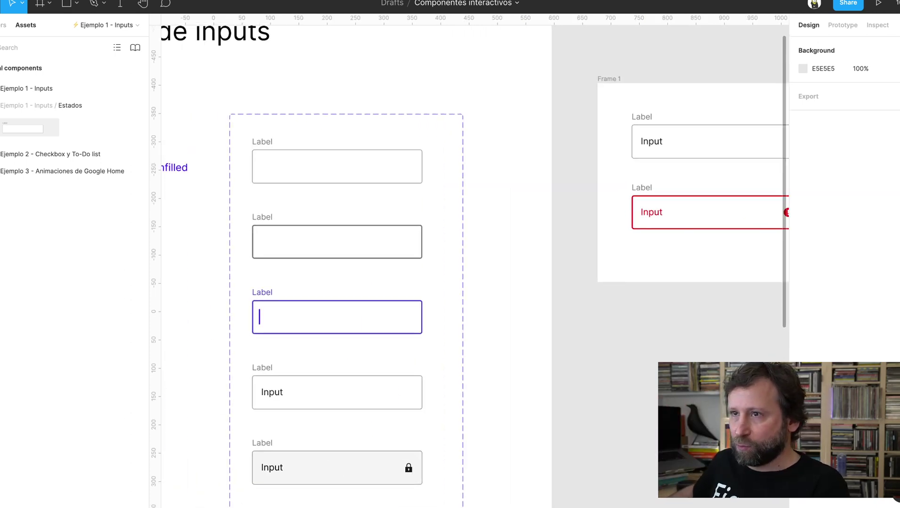
scroll(471, 264, "right", 2)
scroll(470, 263, "left", 3)
scroll(470, 263, "up", 1)
scroll(471, 264, "left", 1)
scroll(471, 264, "up", 1)
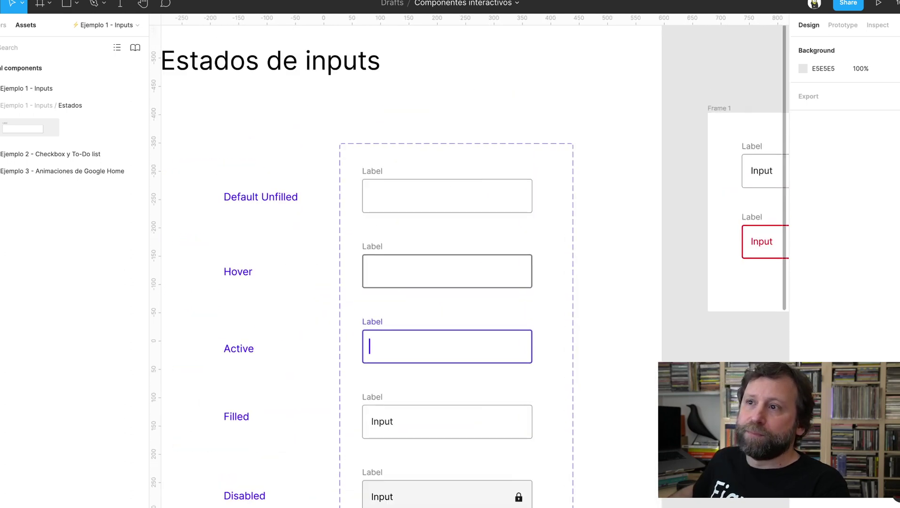
left_click(456, 378)
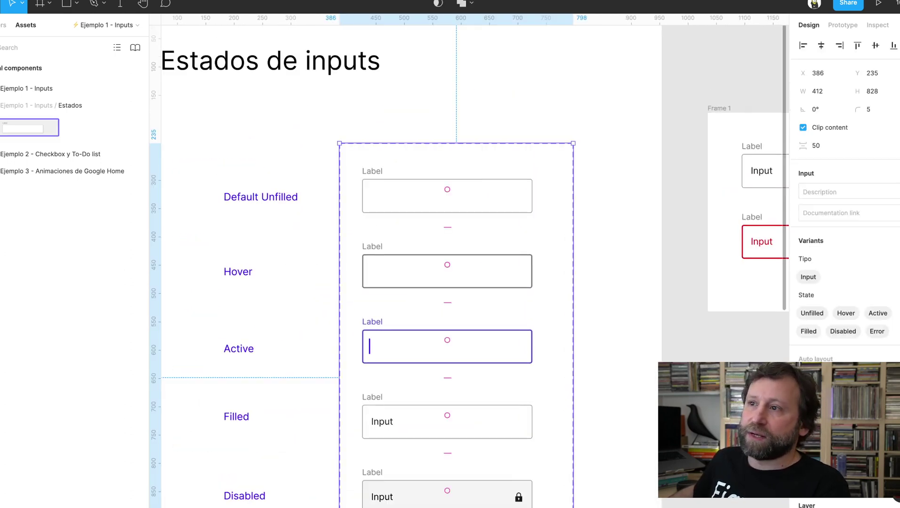
scroll(470, 263, "down", 2)
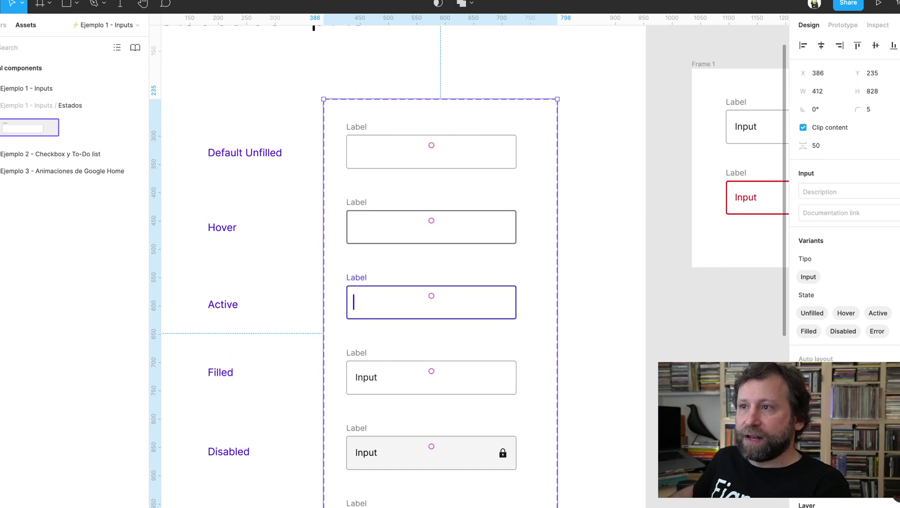
left_click(430, 151)
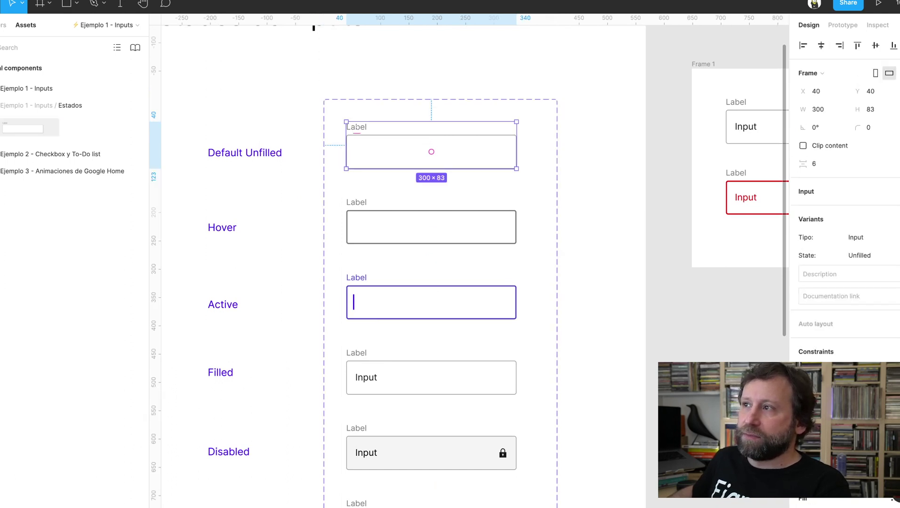
Inspect the Unfilled, Hover and Active variants' prototype interactions, then reselect Default Unfilled.
key("shift+e")
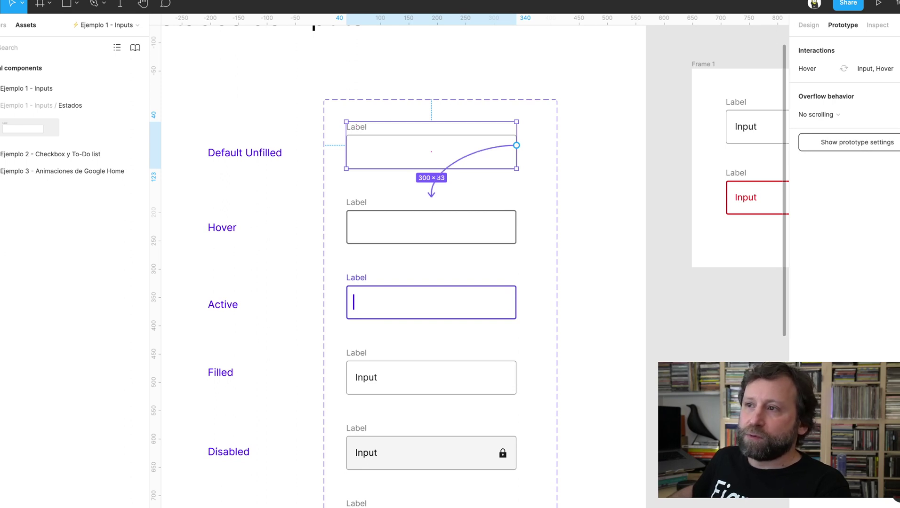
mouse_move(431, 152)
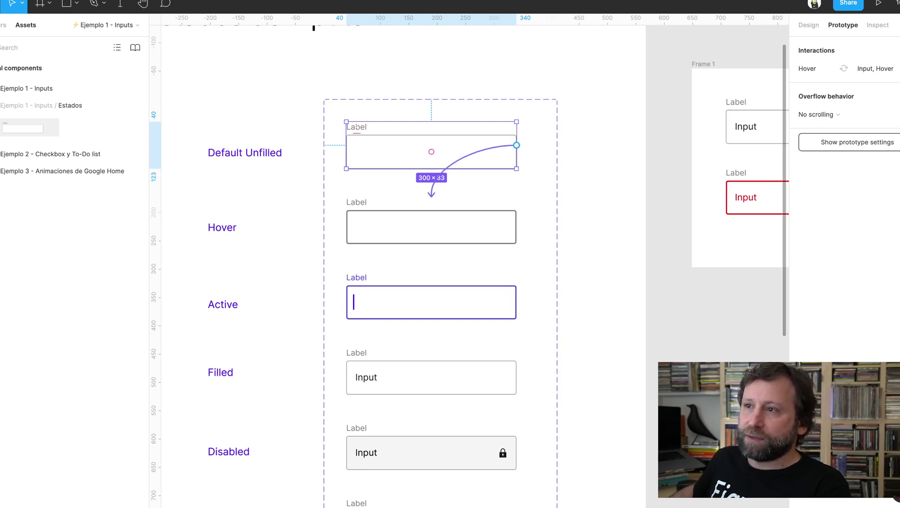
left_click(470, 153)
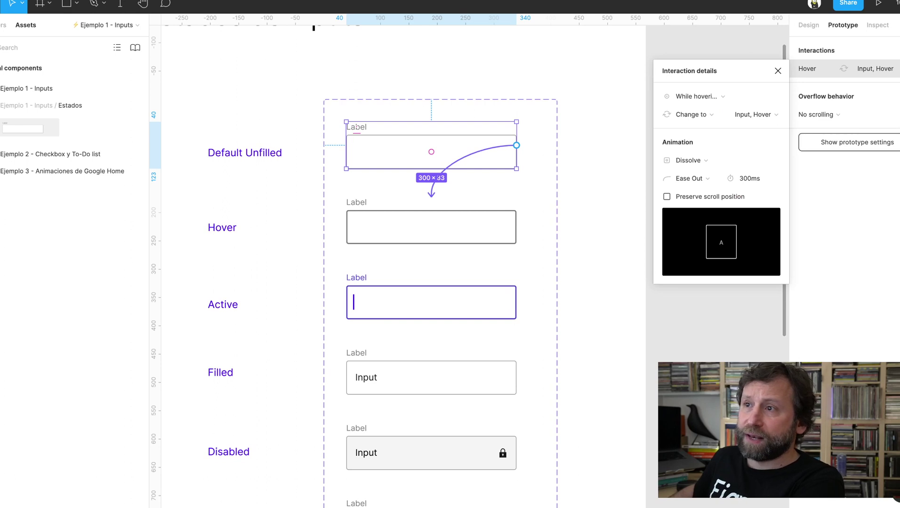
left_click(777, 71)
left_click(431, 227)
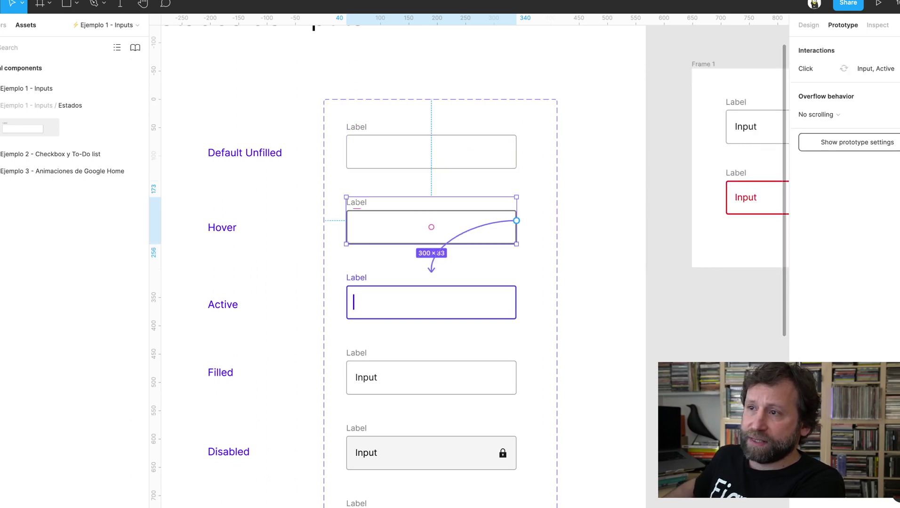
left_click(431, 303)
left_click(480, 301)
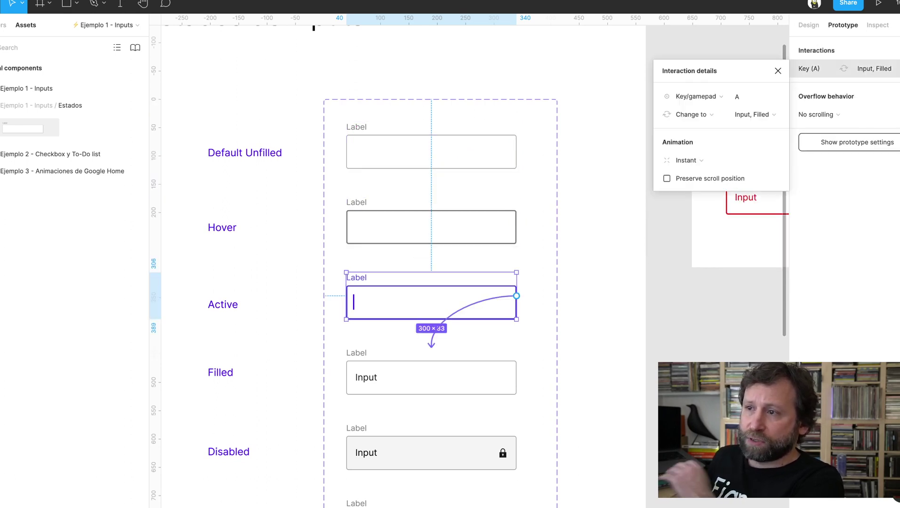
key("Escape")
left_click(356, 130)
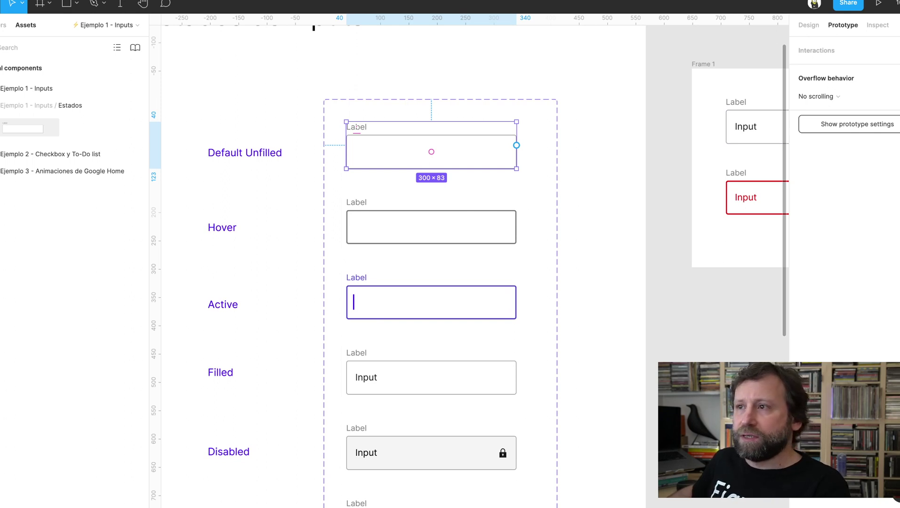
Connect Default Unfilled to the Hover variant with an On click Change to action.
left_click_drag(516, 146, 431, 221)
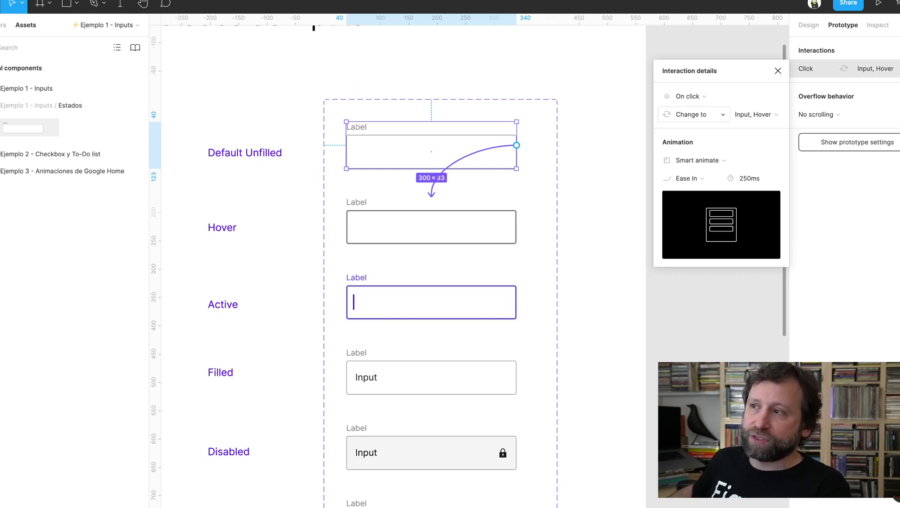
left_click(691, 114)
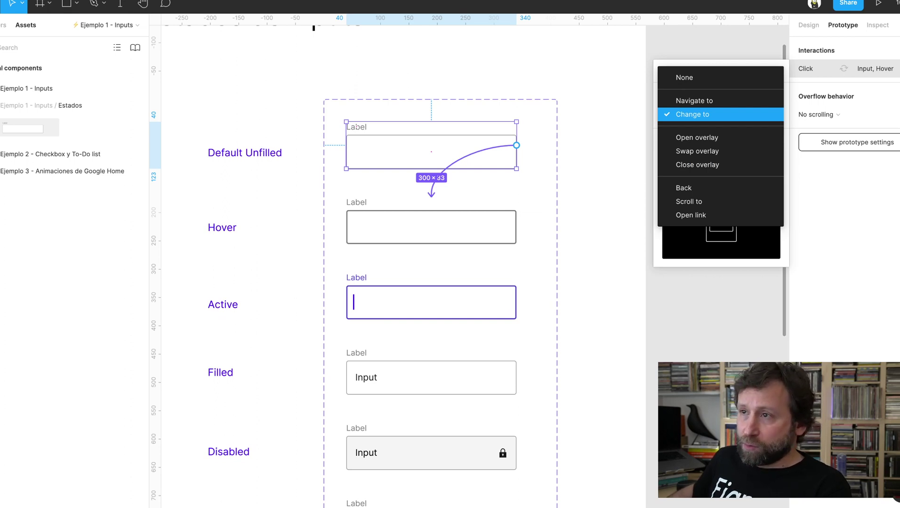
key("Escape")
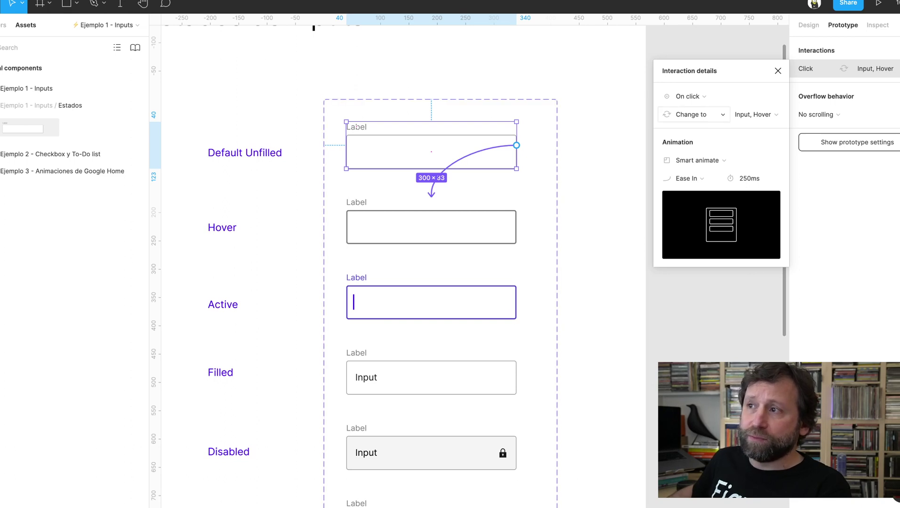
Set the interaction's animation to Dissolve with Ease In, 250ms.
left_click(696, 160)
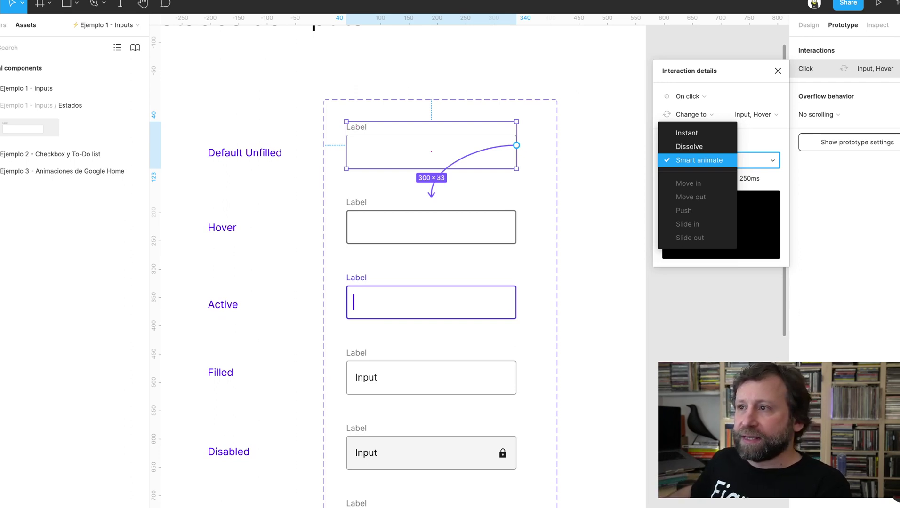
key("Up")
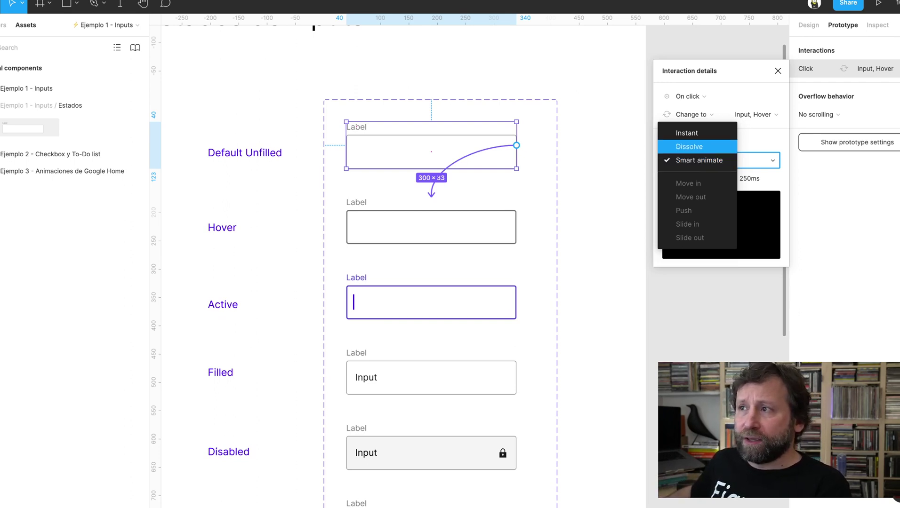
key("Up")
key("Return")
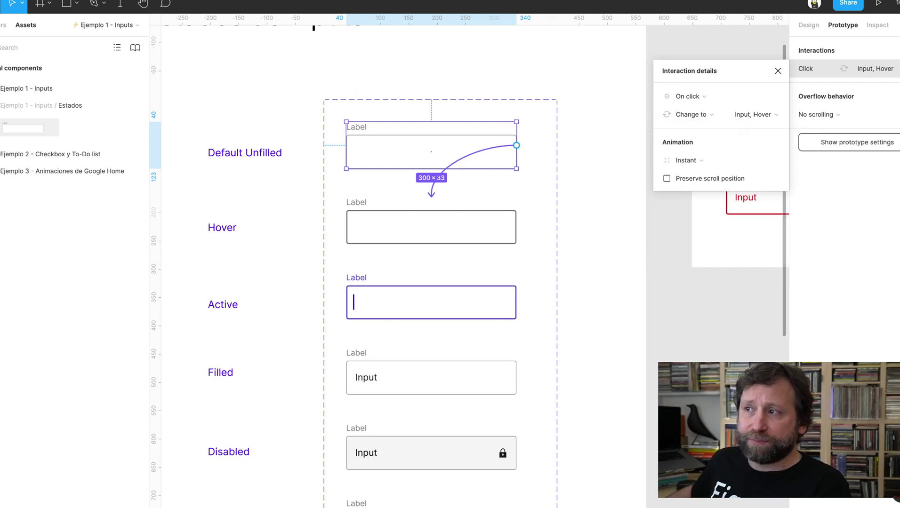
key("Return")
key("Down")
key("Return")
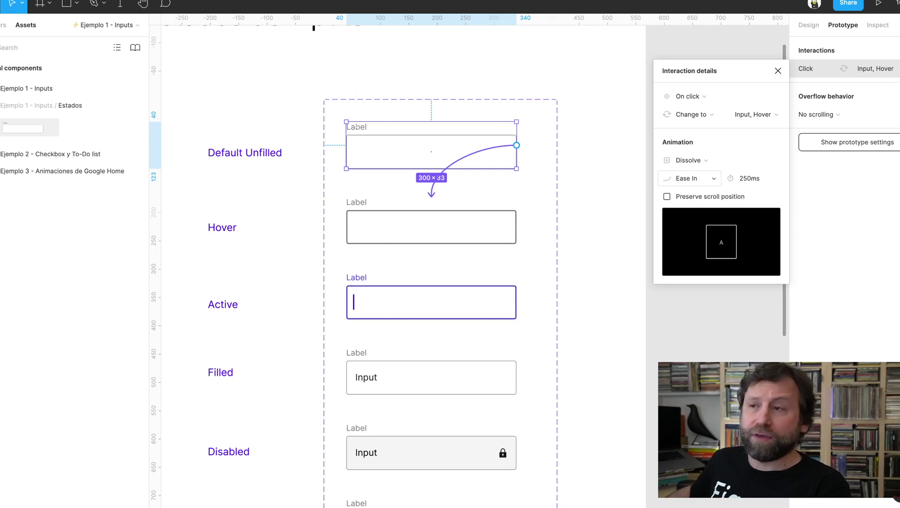
left_click(356, 202)
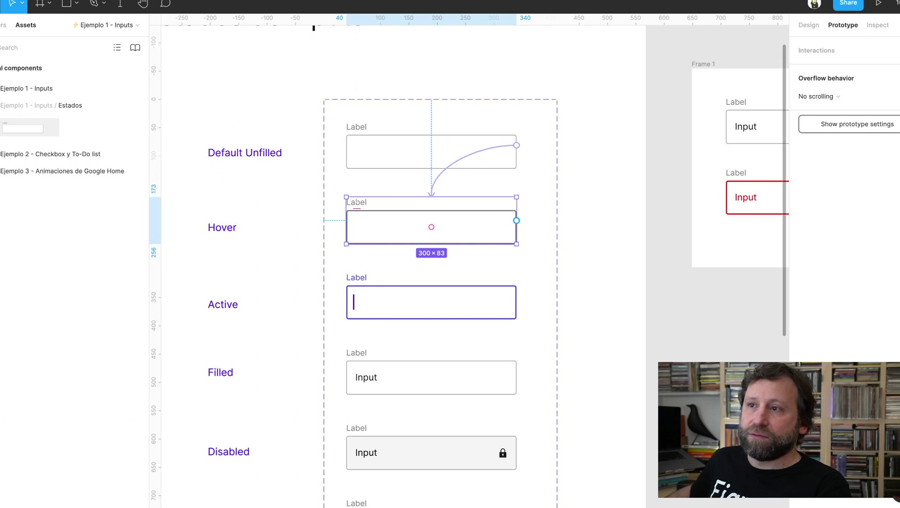
Link the Hover variant to the Active variant with a prototype connection.
scroll(357, 202, "down", 2)
scroll(356, 203, "down", 1)
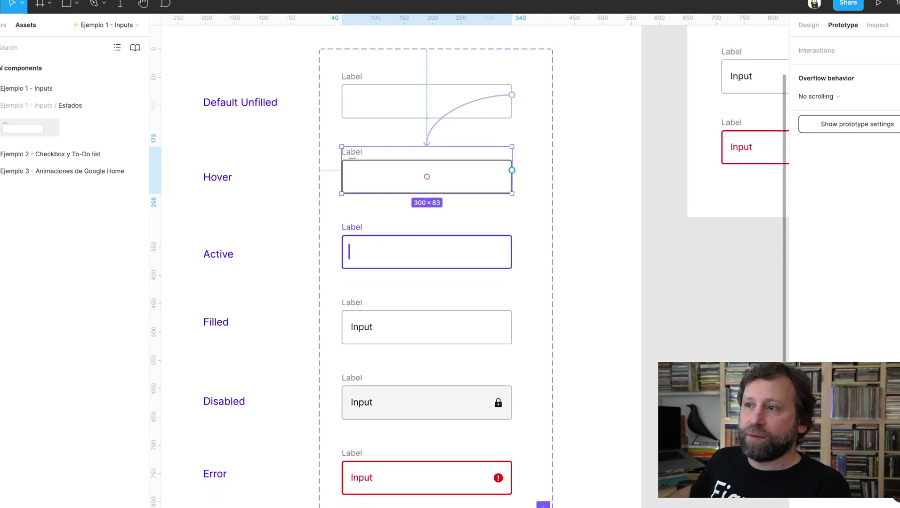
left_click_drag(512, 170, 426, 245)
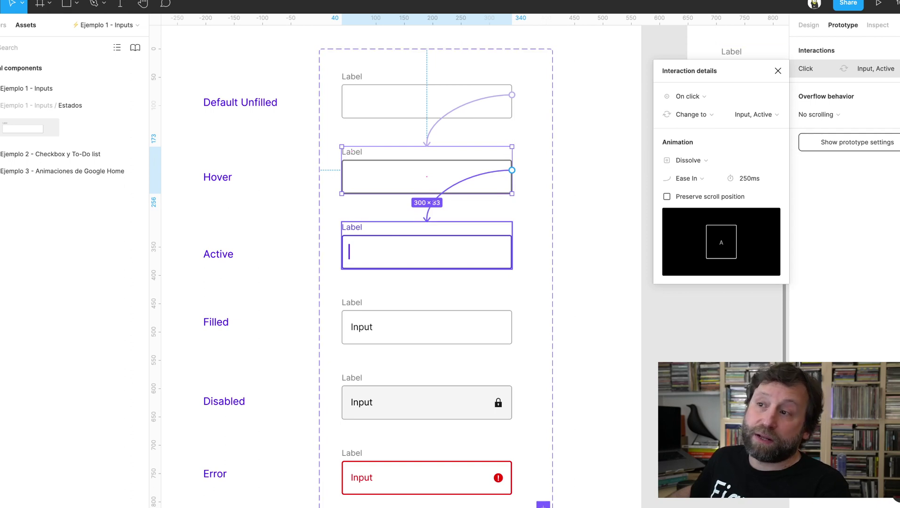
left_click(427, 251)
scroll(426, 251, "down", 2)
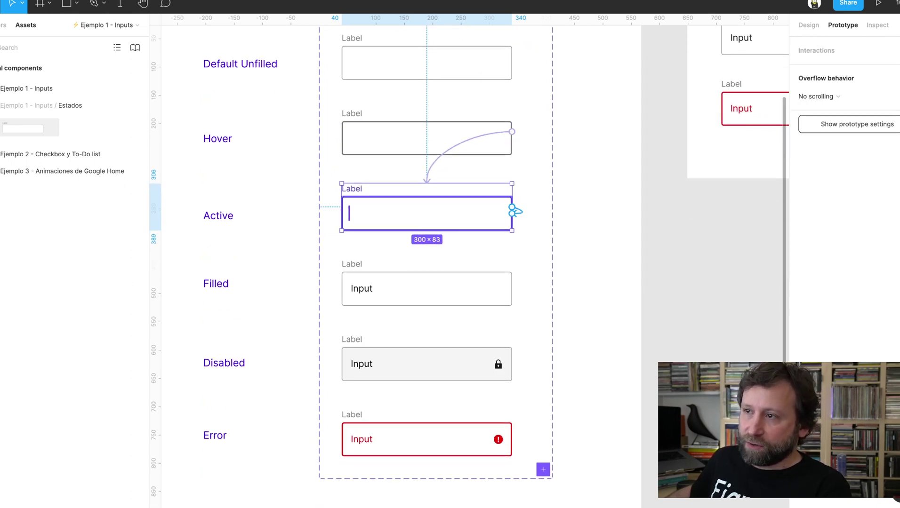
Connect Active to Filled with a Key/gamepad trigger on the A key.
left_click_drag(511, 207, 426, 285)
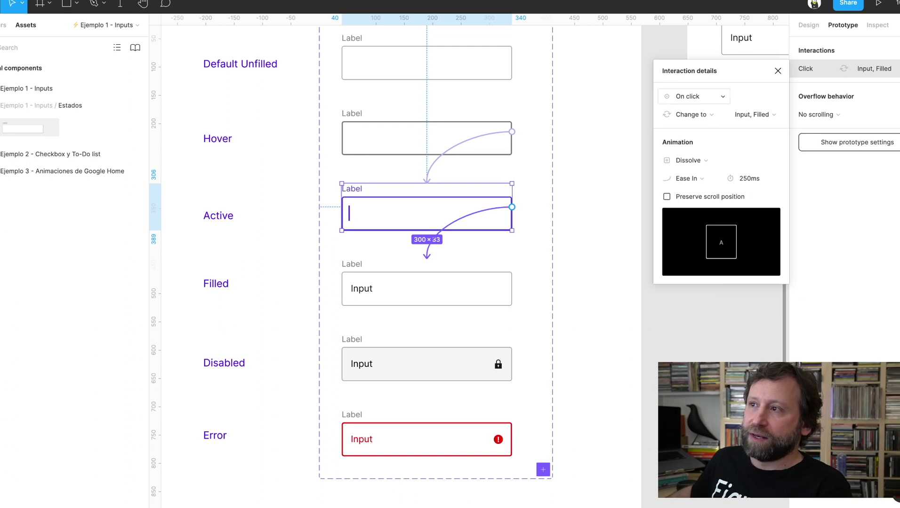
left_click(694, 96)
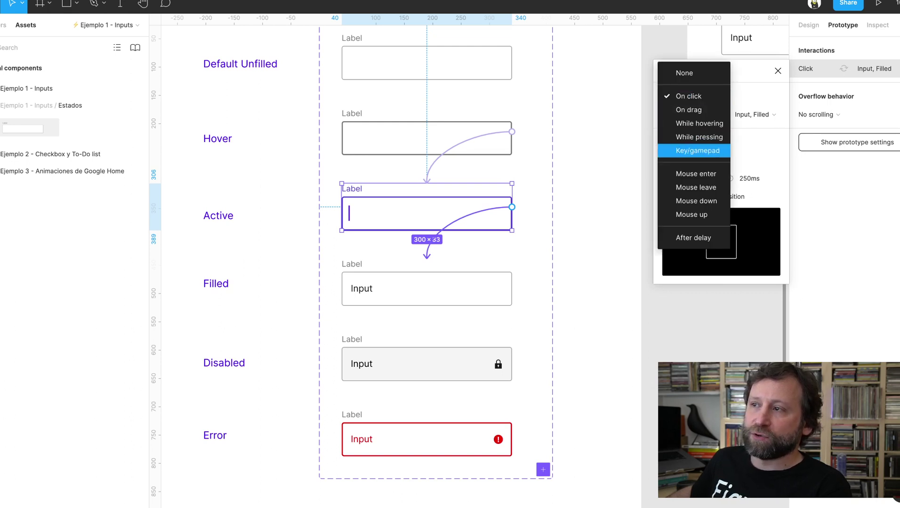
left_click(697, 151)
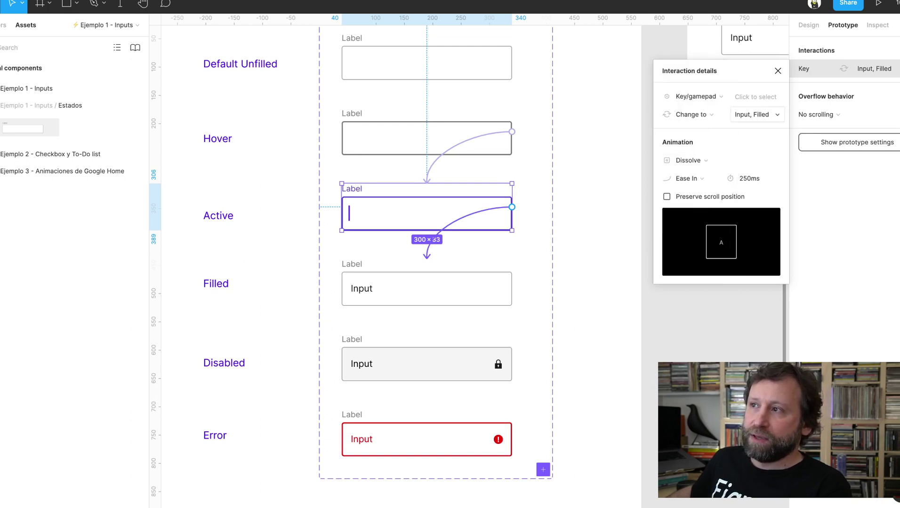
left_click(756, 96)
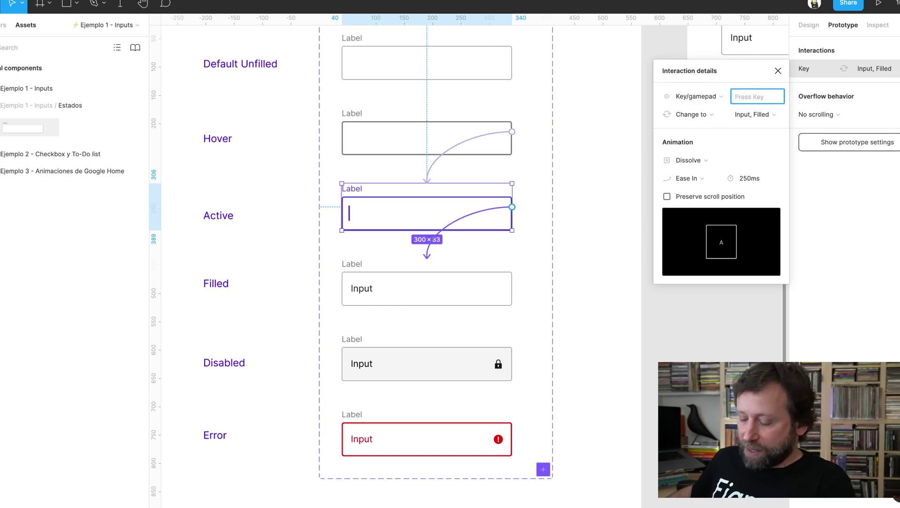
key("a")
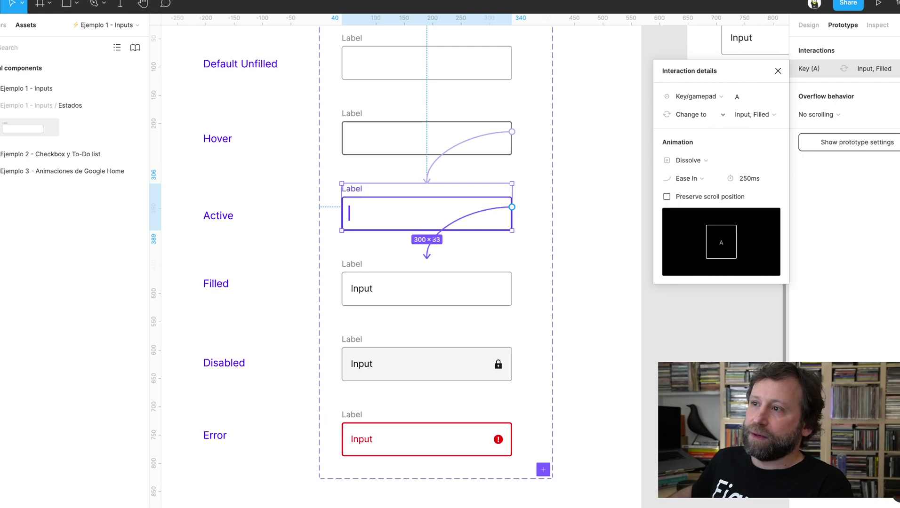
key("Escape")
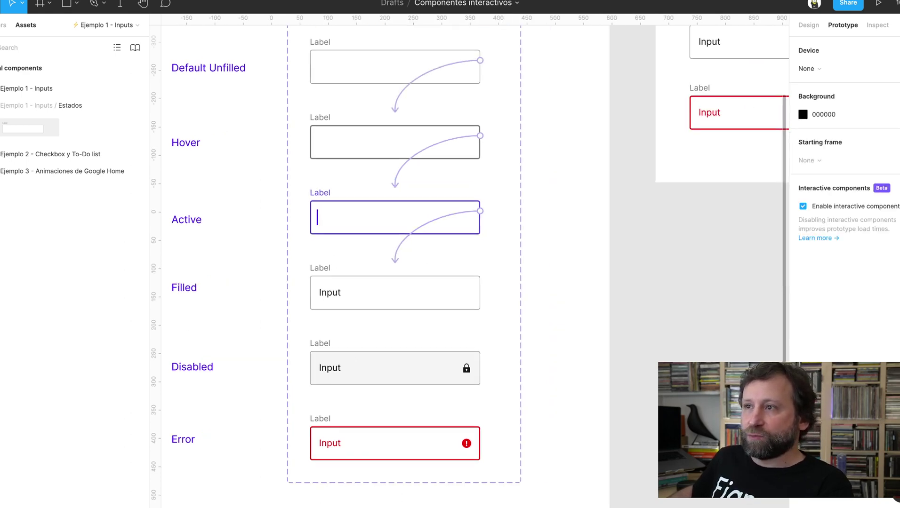
Select Frame 1 and its top input instance, then play it in Present mode.
scroll(471, 263, "right", 10)
scroll(470, 263, "up", 4)
left_click(432, 180)
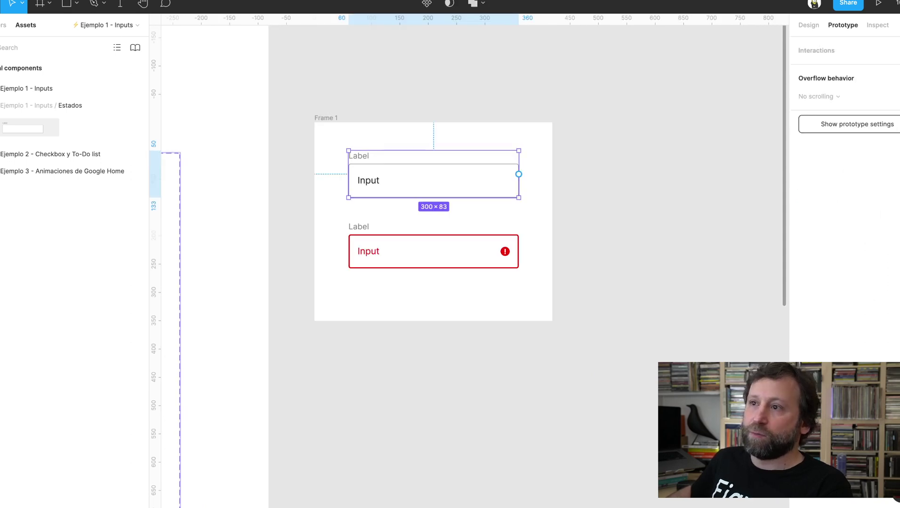
key("Escape")
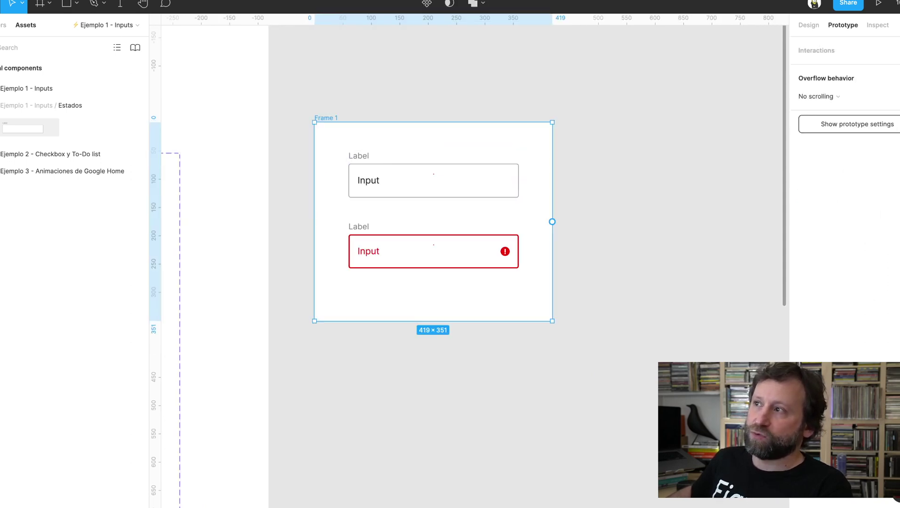
key("Return")
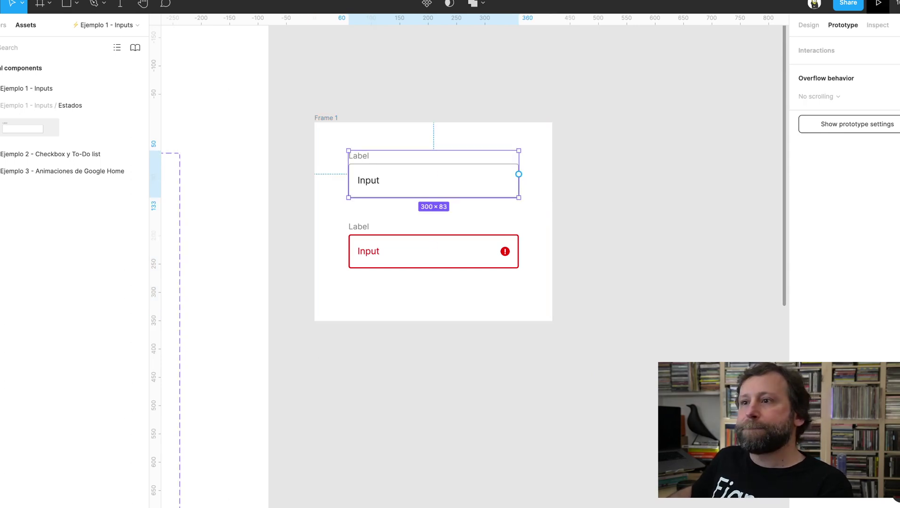
left_click(878, 3)
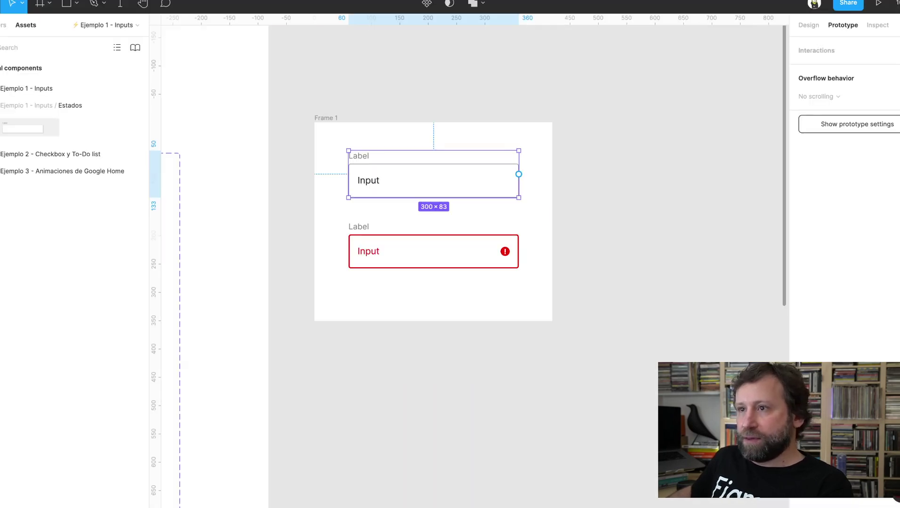
key("Escape")
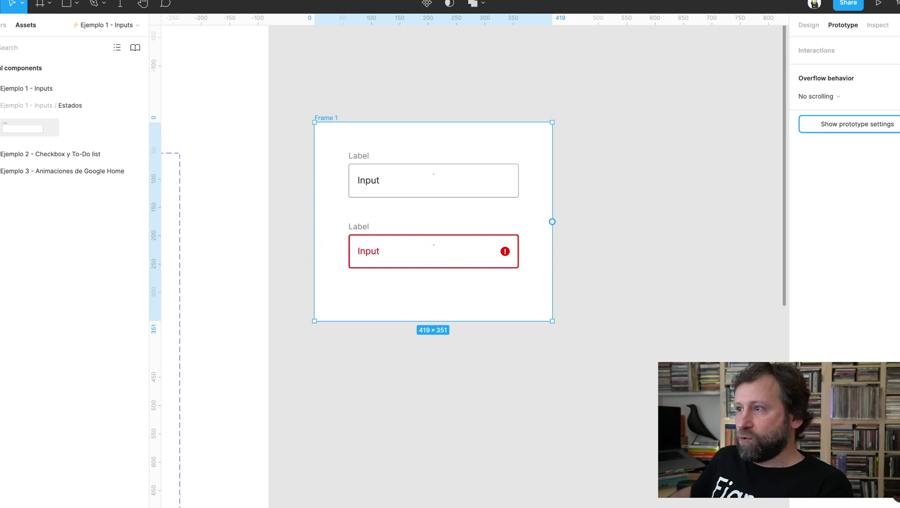
left_click(857, 124)
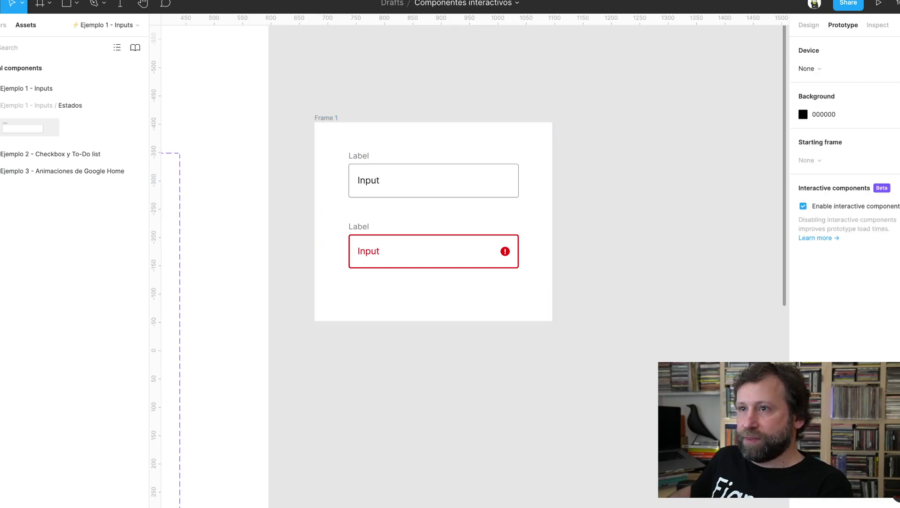
left_click(433, 296)
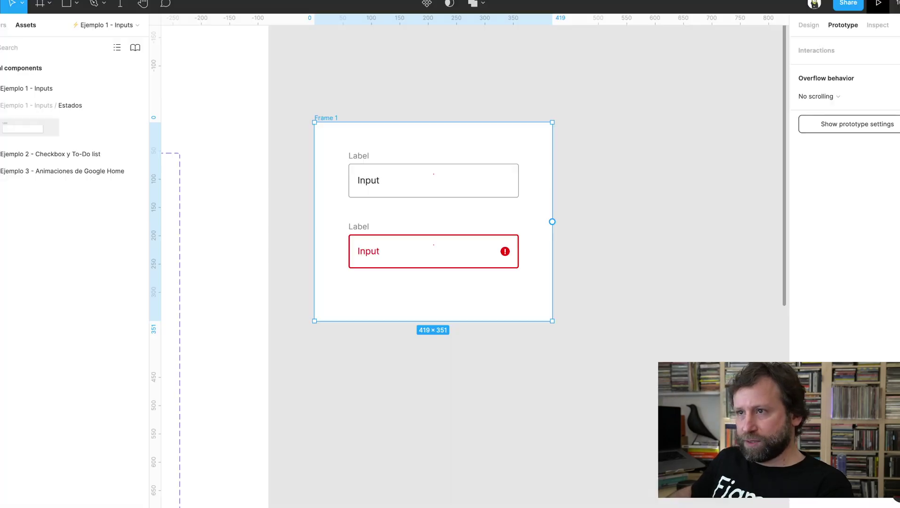
Change the top input instance's State from Filled to Unfilled and test clicking it.
key("Escape")
left_click(433, 174)
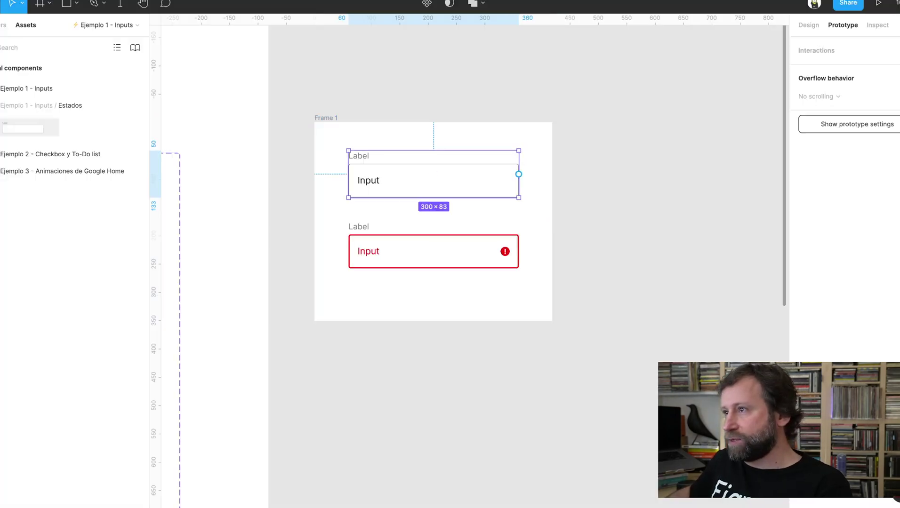
key("shift+e")
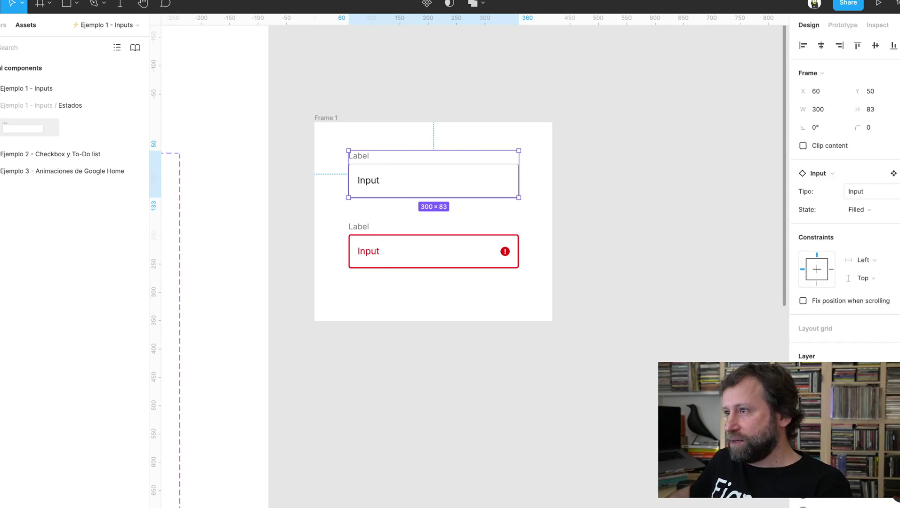
left_click(857, 209)
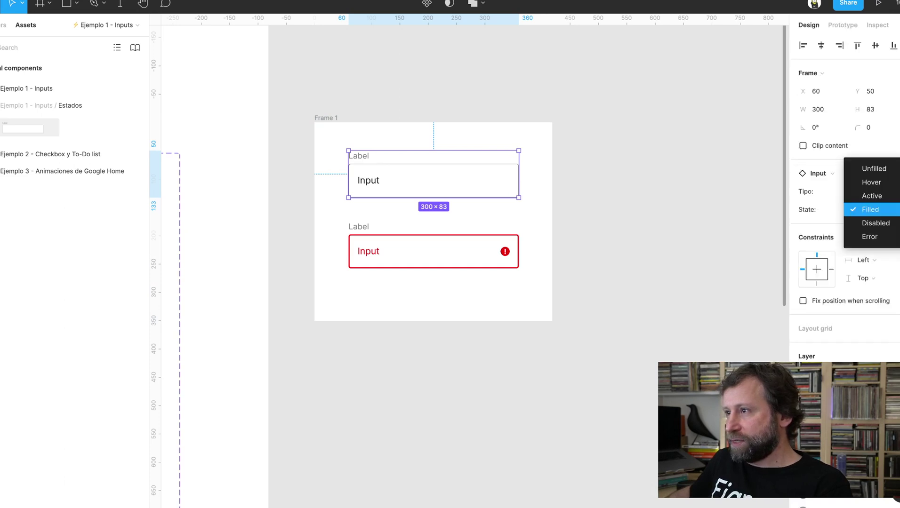
left_click(873, 168)
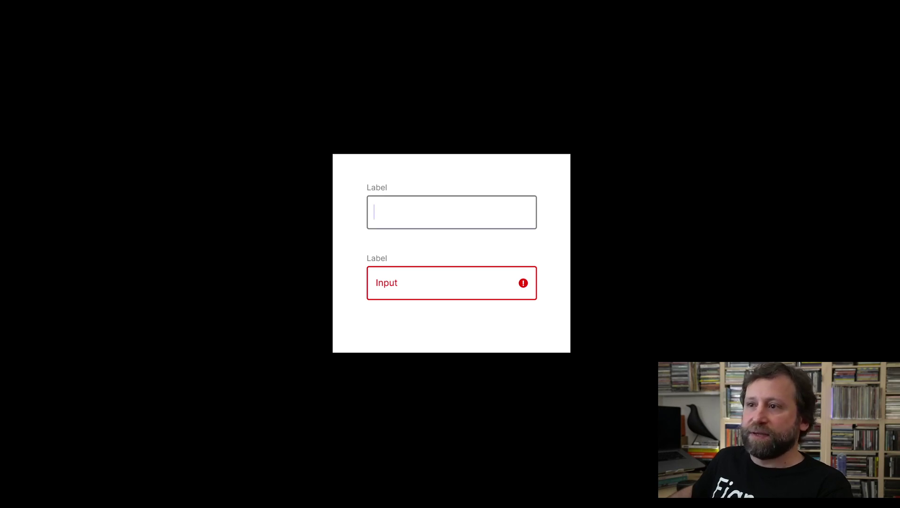
left_click(451, 212)
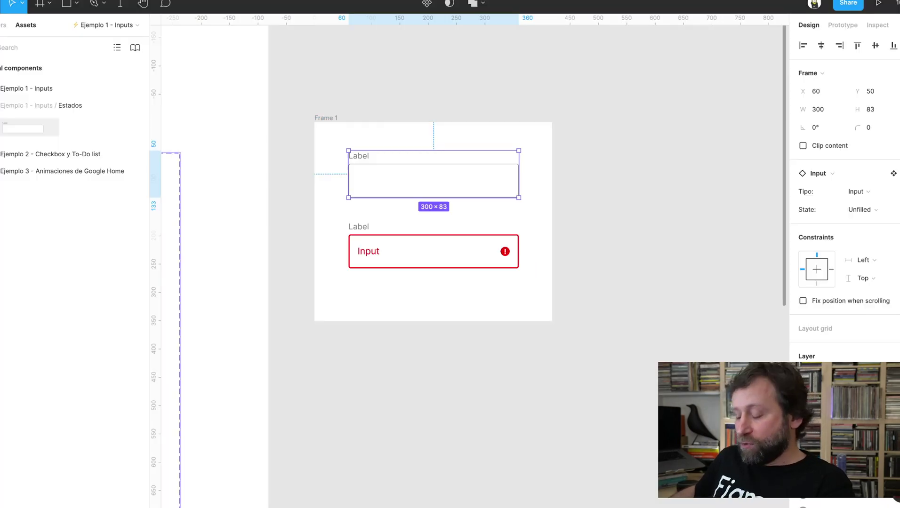
Duplicate the top input instance and place the copy below it.
key("ctrl+d")
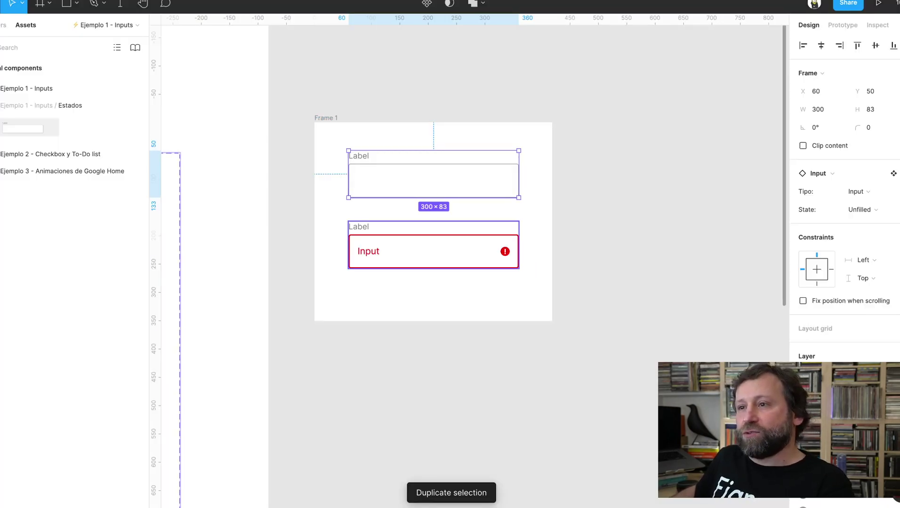
left_click_drag(433, 181, 432, 242)
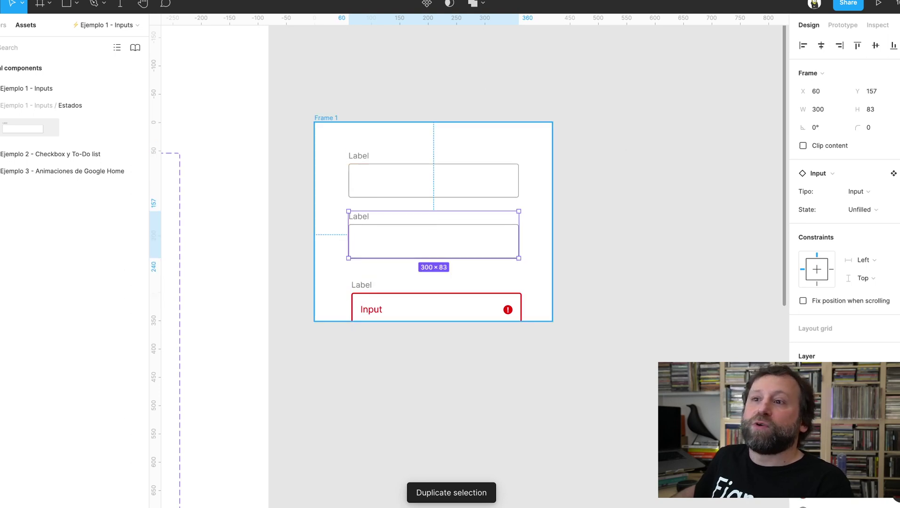
key("Escape")
scroll(469, 261, "left", 10)
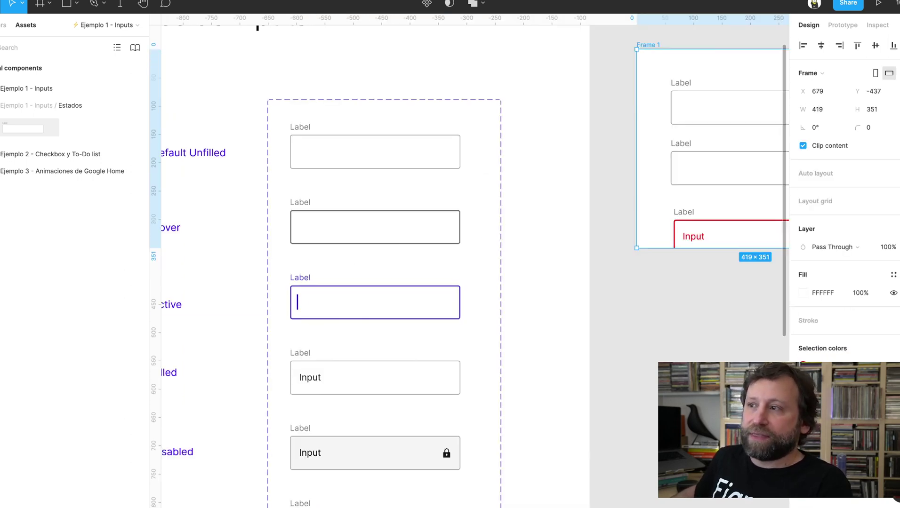
scroll(470, 259, "right", 10)
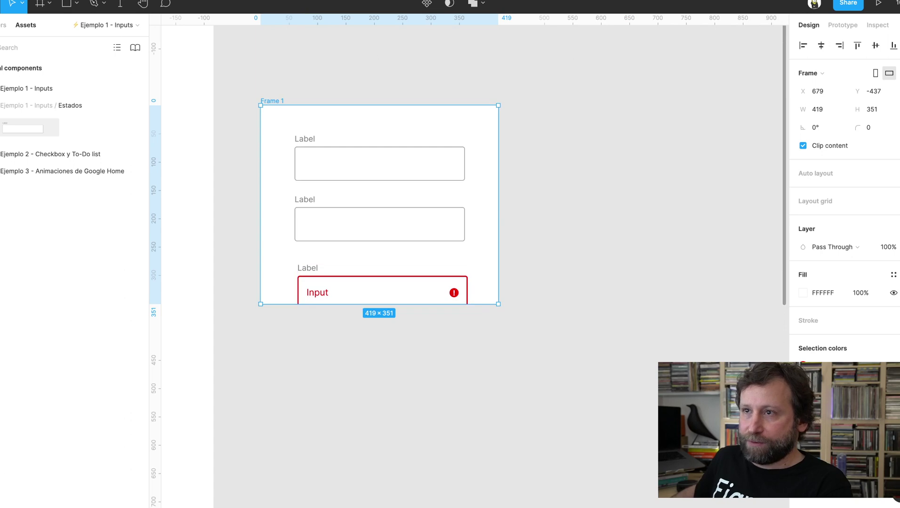
Make Frame 1 taller, nudge the top input, and show the layers list.
left_click_drag(381, 286, 381, 287)
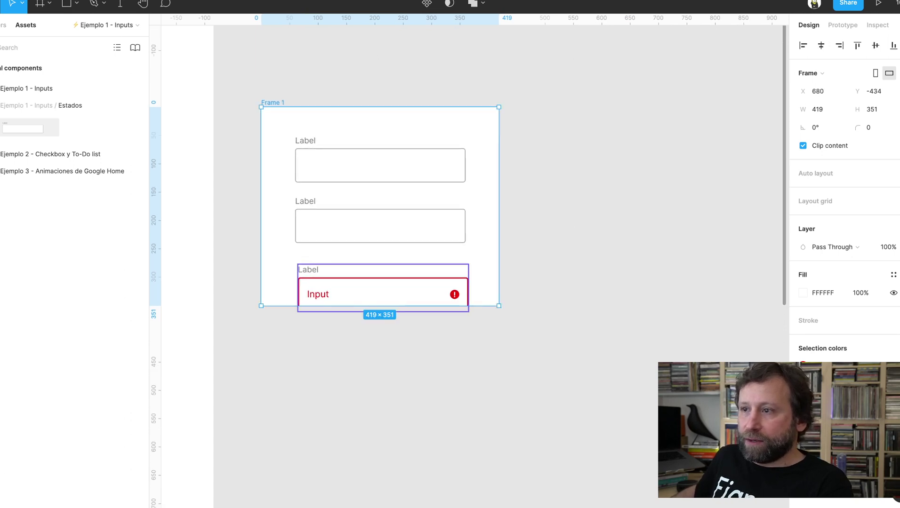
left_click_drag(380, 306, 379, 376)
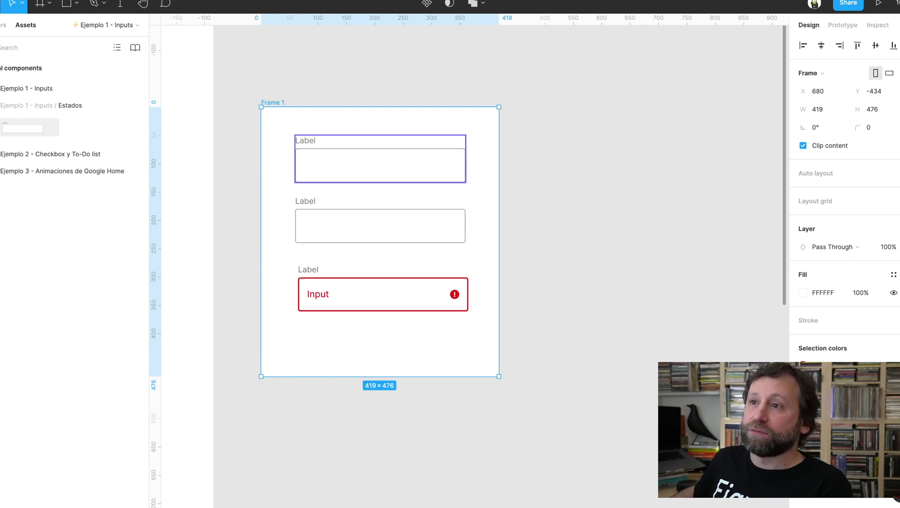
left_click(380, 165)
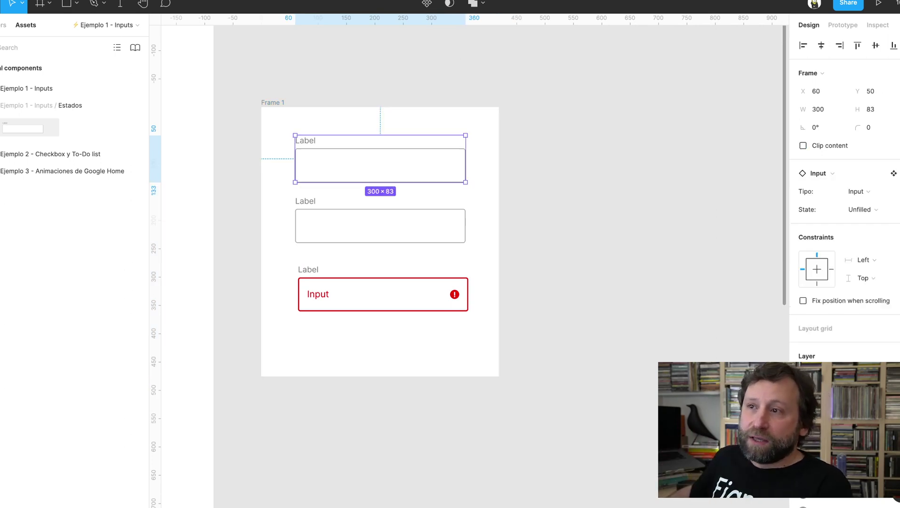
left_click_drag(380, 164, 380, 162)
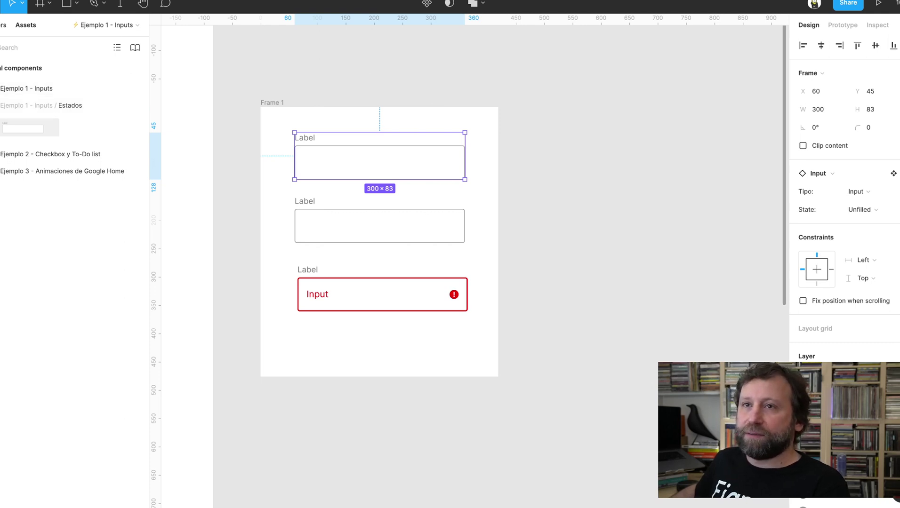
key("alt+1")
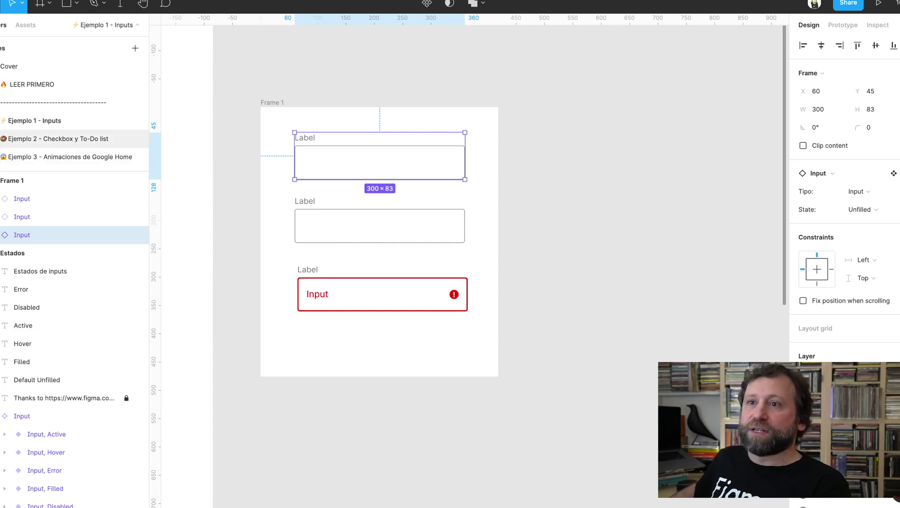
Go to the Ejemplo 2 - Checkbox y To-Do list page and zoom to Frame 10.
left_click(56, 138)
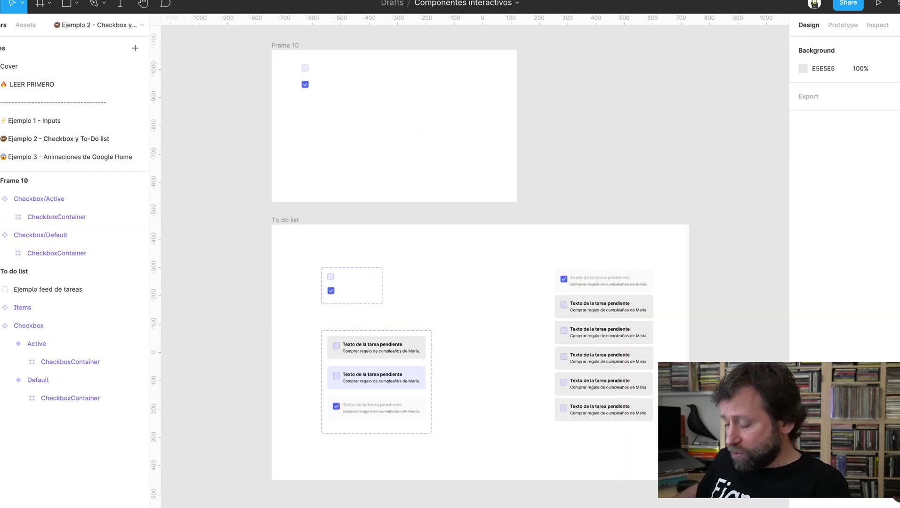
scroll(423, 283, "up", 5)
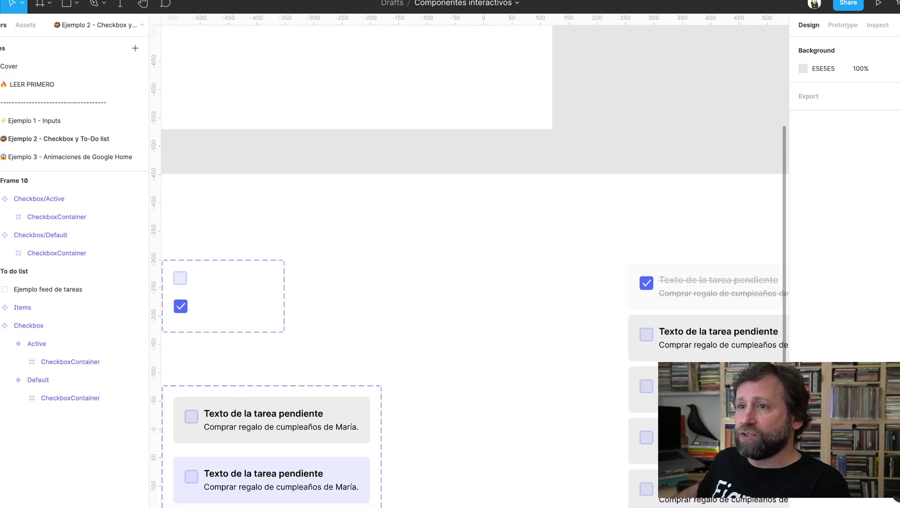
scroll(424, 282, "up", 3)
key("shift+n")
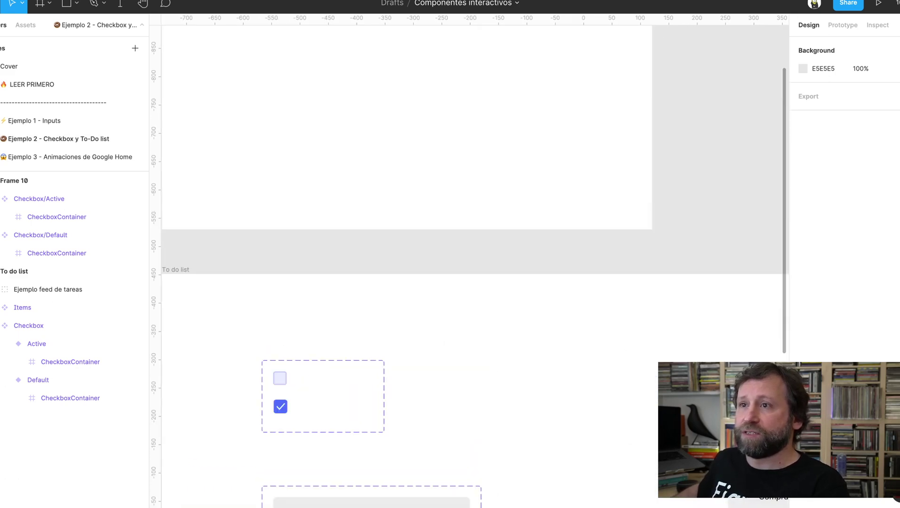
Select both the Checkbox/Active and Checkbox/Default components together.
left_click_drag(262, 138, 313, 208)
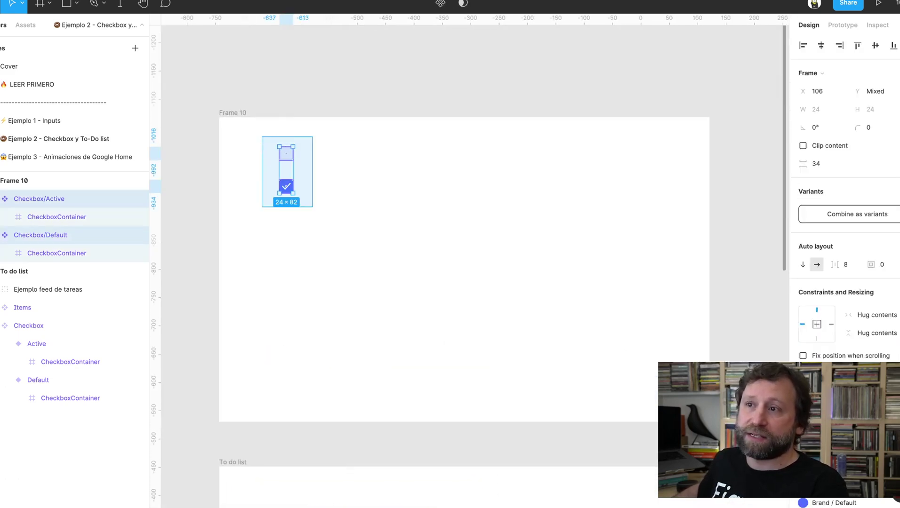
key("Escape")
left_click_drag(260, 136, 310, 211)
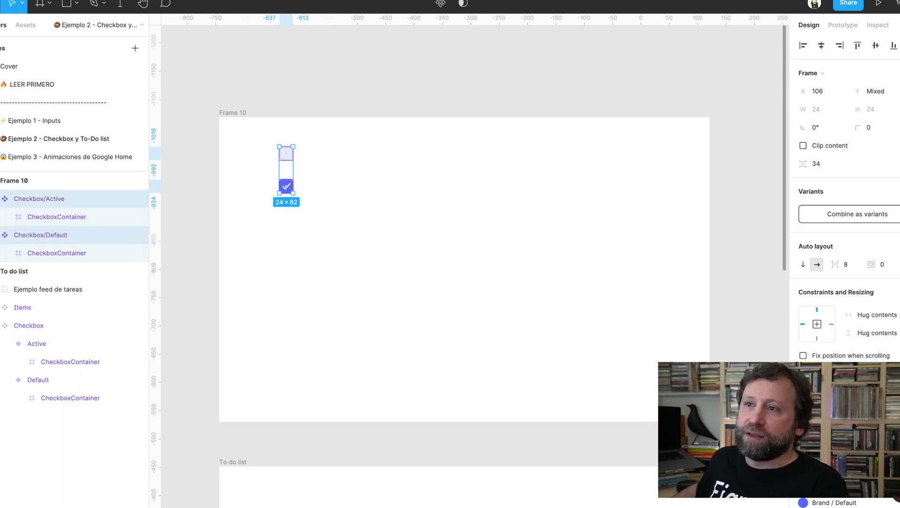
left_click(40, 235)
left_click(39, 199)
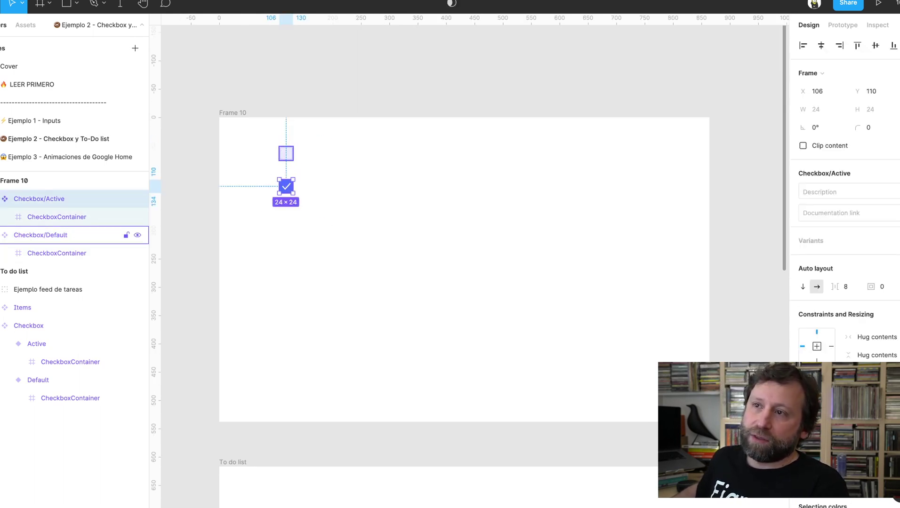
left_click(40, 235)
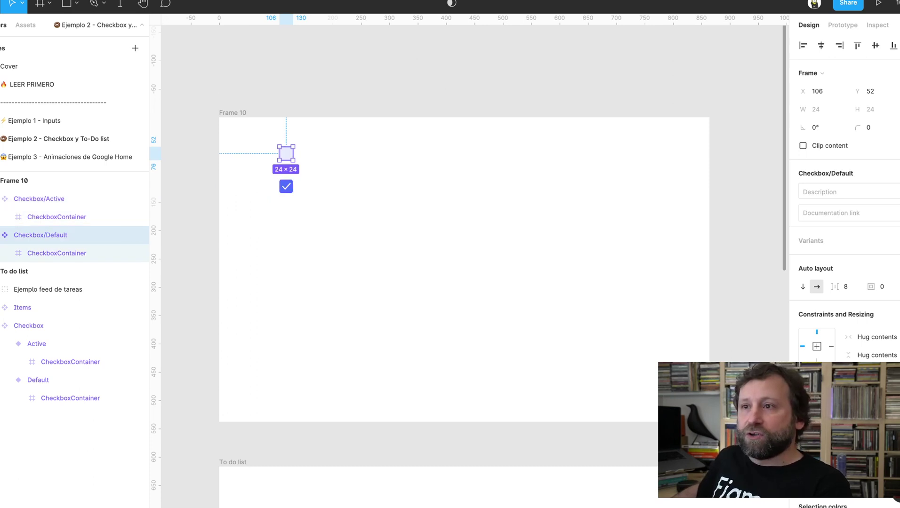
scroll(286, 186, "down", 1)
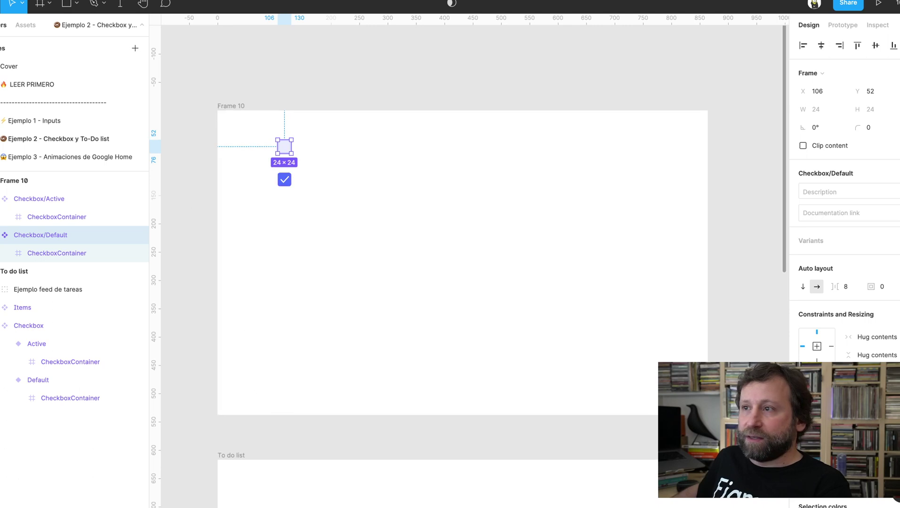
mouse_move(254, 125)
left_mouse_down()
mouse_move(297, 162)
mouse_move(312, 190)
left_mouse_up()
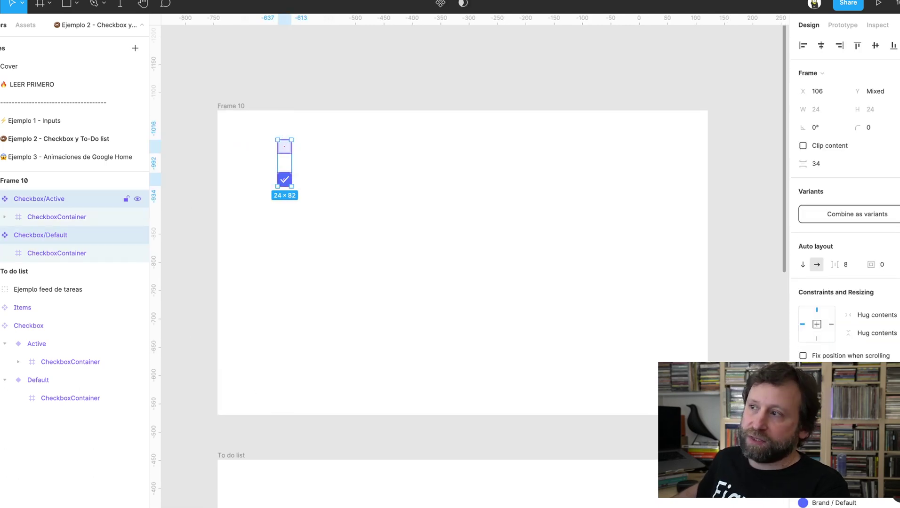
Combine the two checkboxes as variants and rename Property 1 to Check.
left_click(857, 214)
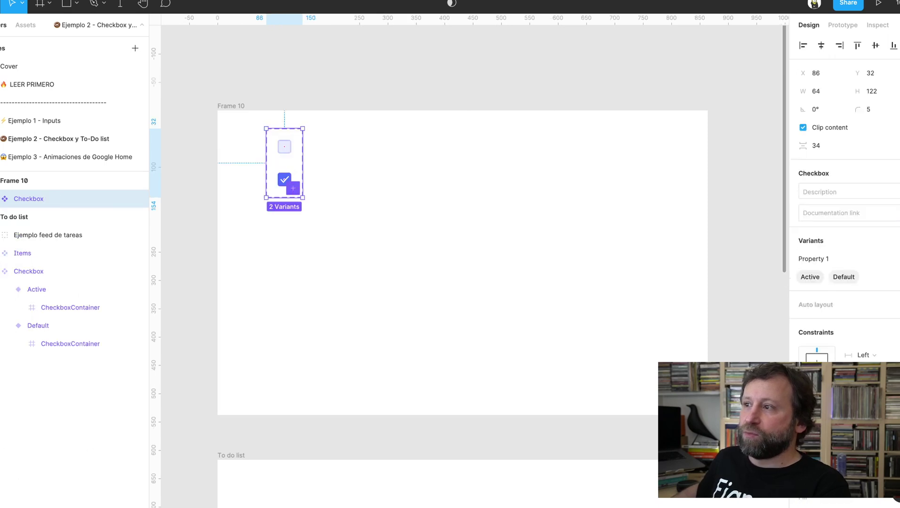
left_click(813, 259)
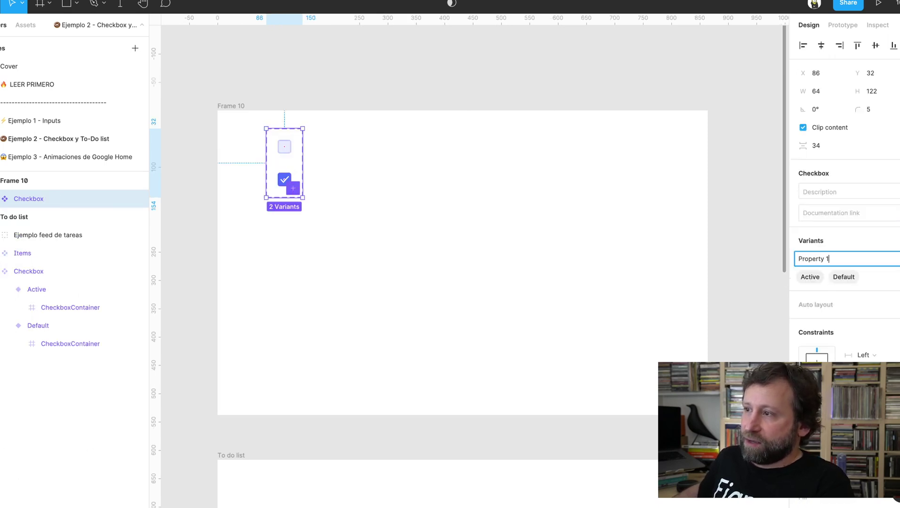
type("Che")
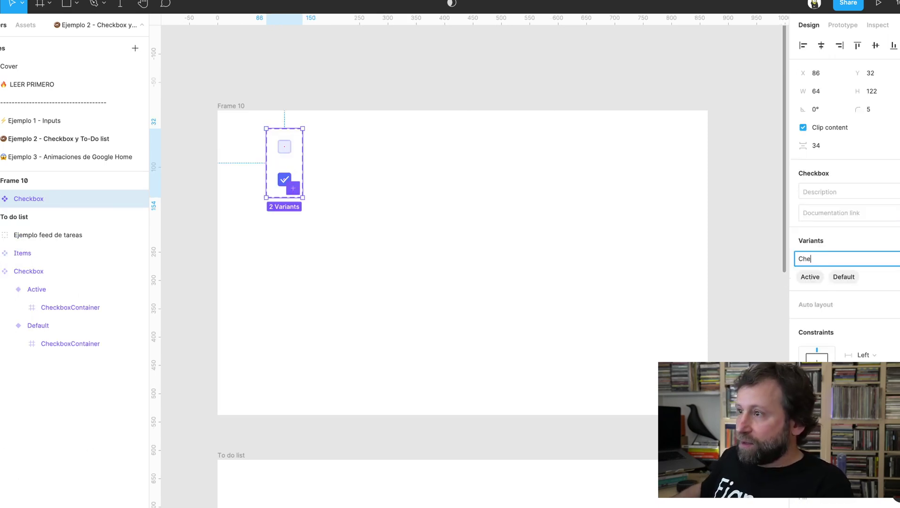
type("ck")
key("Return")
key("Tab")
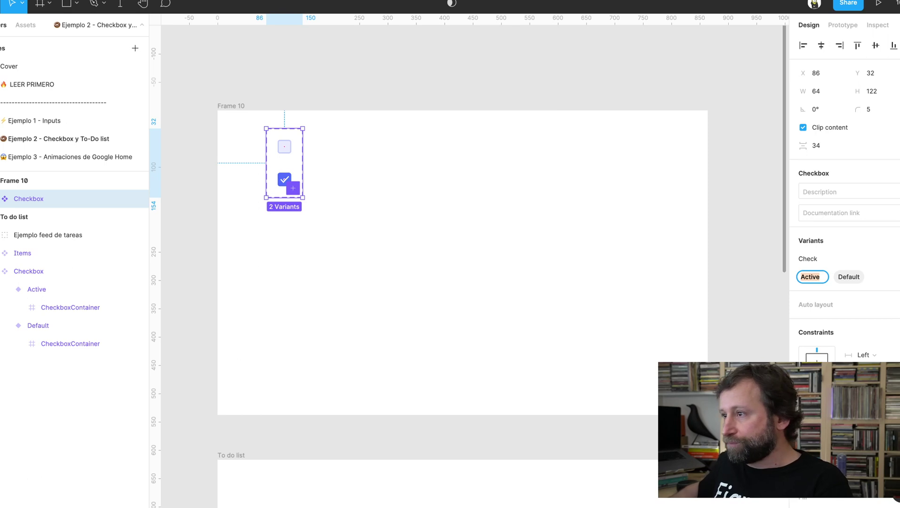
key("Return")
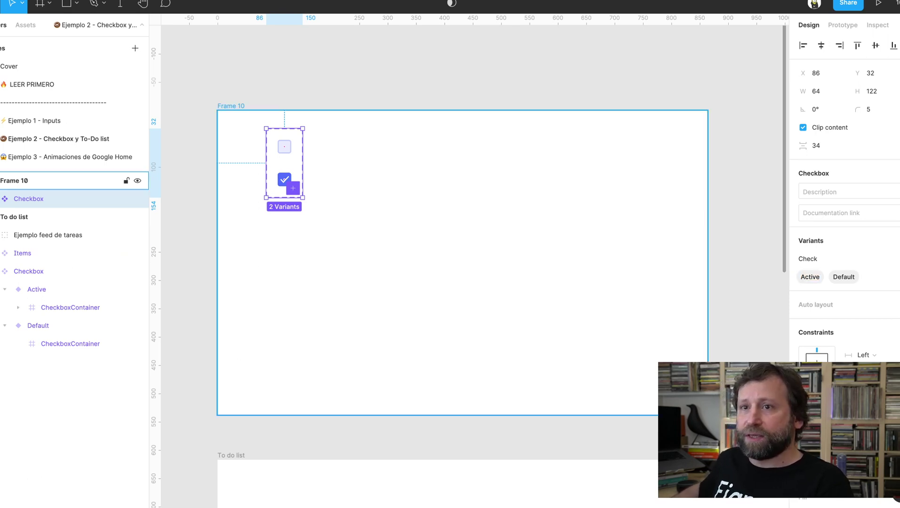
Expand the Checkbox set in Layers and inspect its Active and Default variants.
left_click(5, 198)
left_click(71, 216)
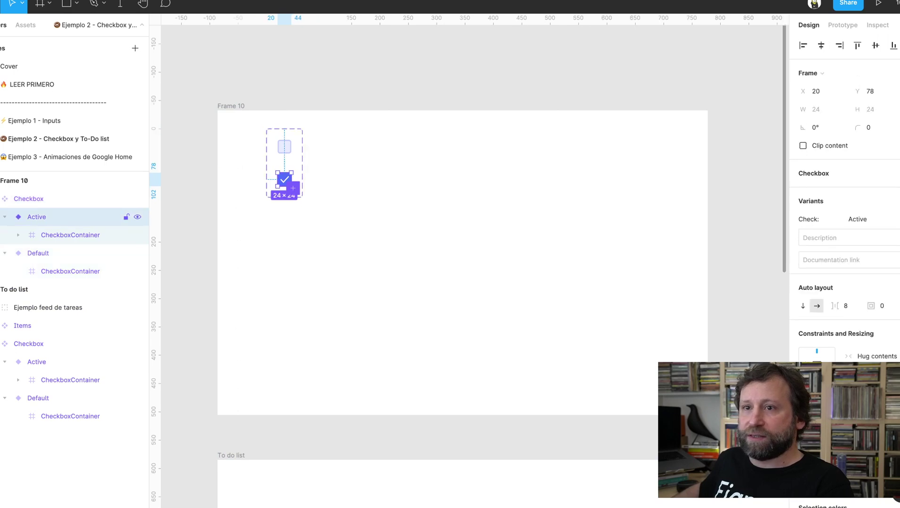
left_click(47, 253)
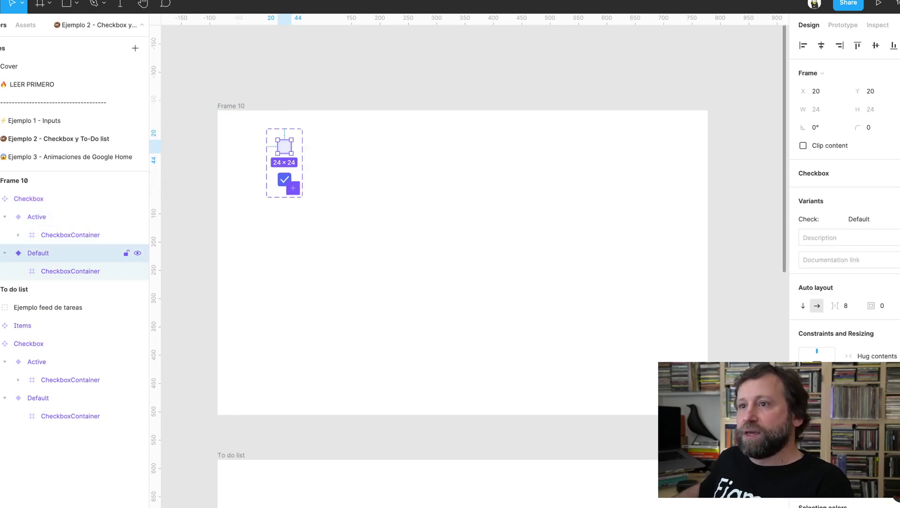
key("Escape")
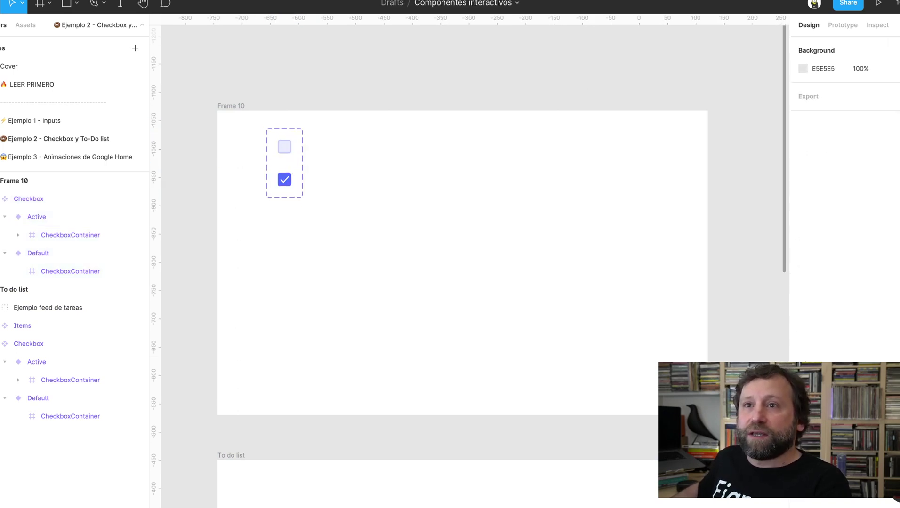
Drag a Checkbox instance from the local Assets into Frame 10.
left_click(26, 25)
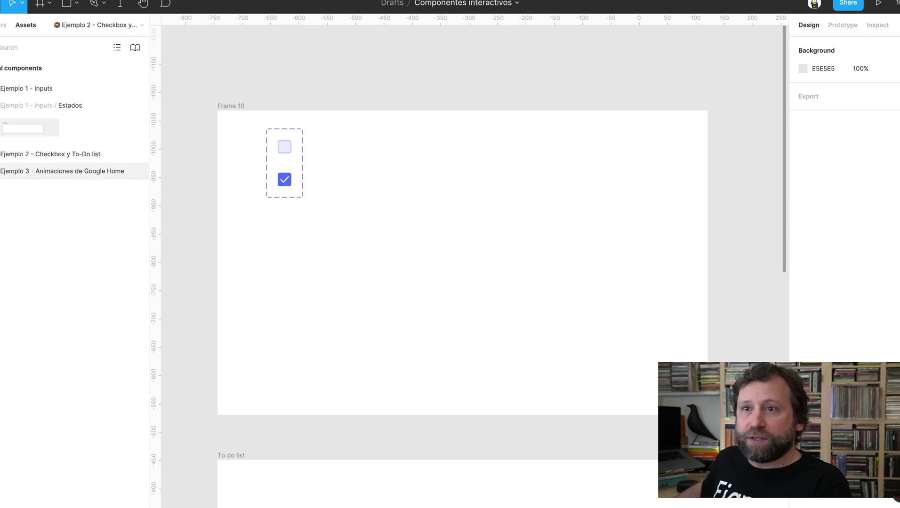
left_click(50, 154)
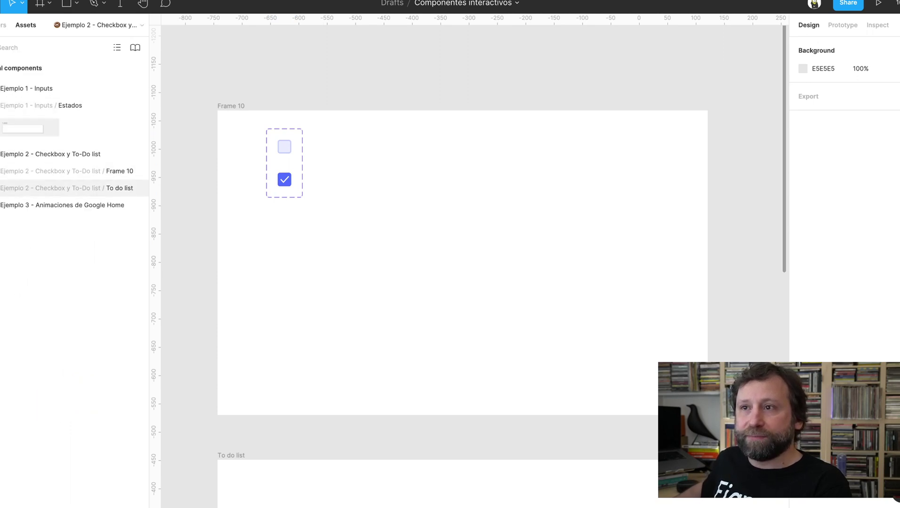
left_click(56, 170)
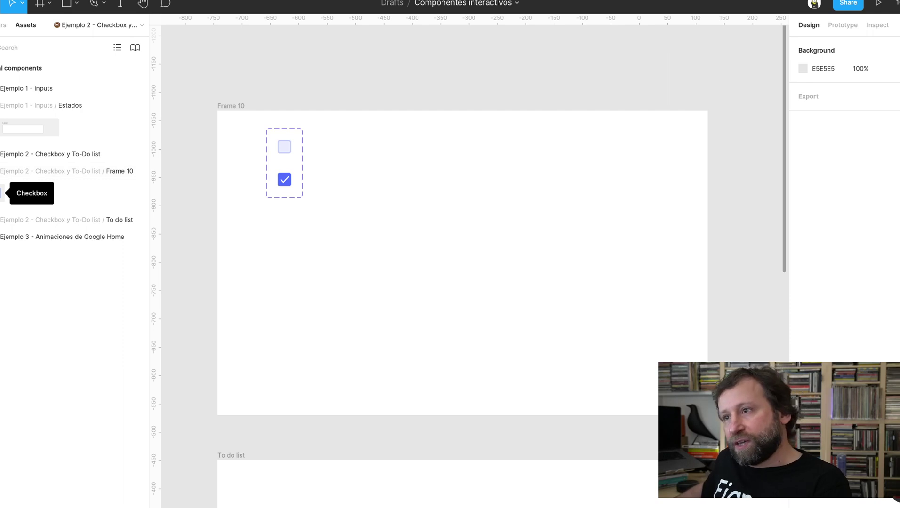
left_click_drag(2, 193, 447, 210)
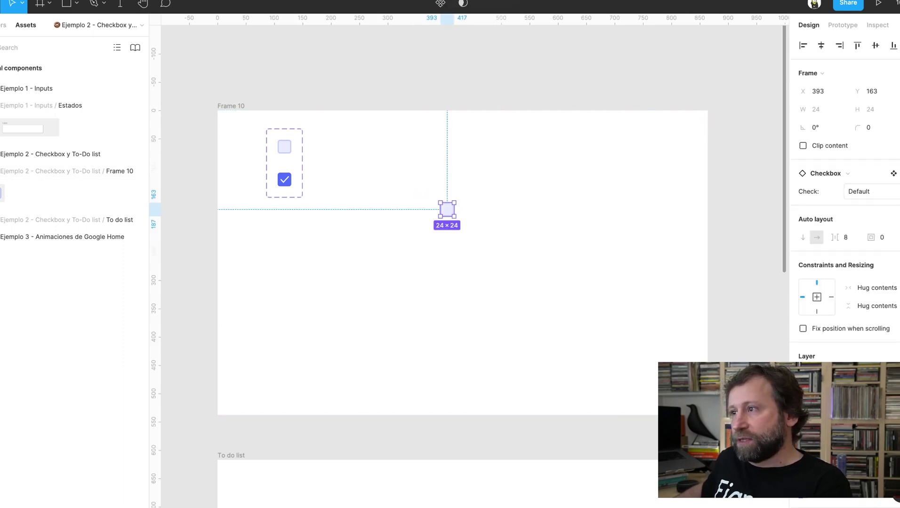
Toggle the instance's Check between Active and Default, then delete it.
left_click(860, 191)
left_click(862, 176)
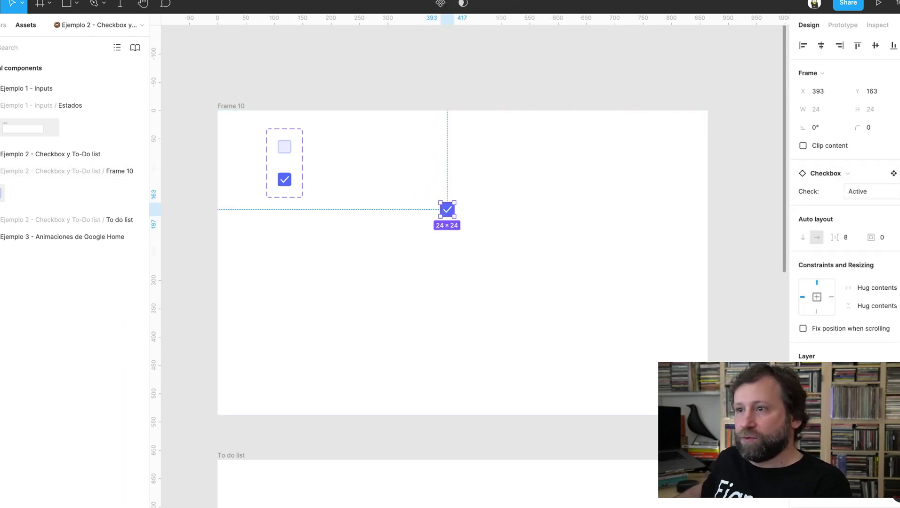
left_click(860, 191)
left_click(743, 236)
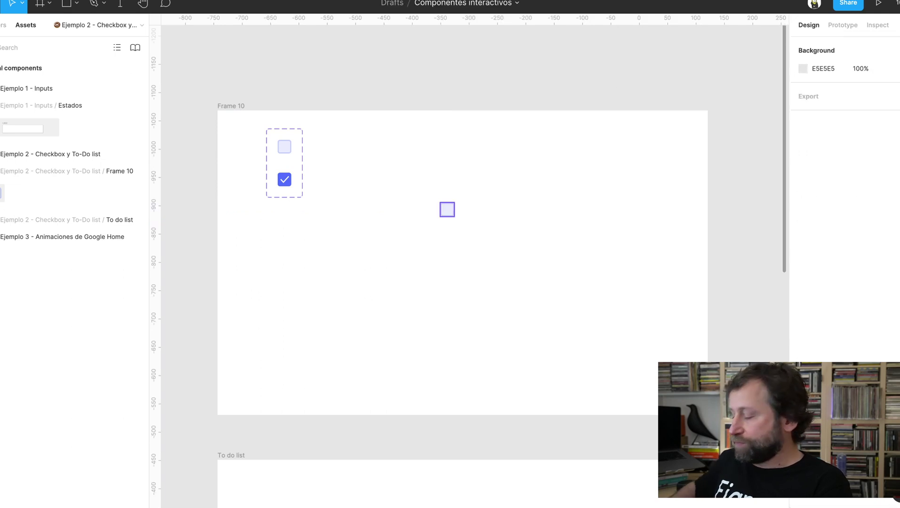
left_click(447, 209)
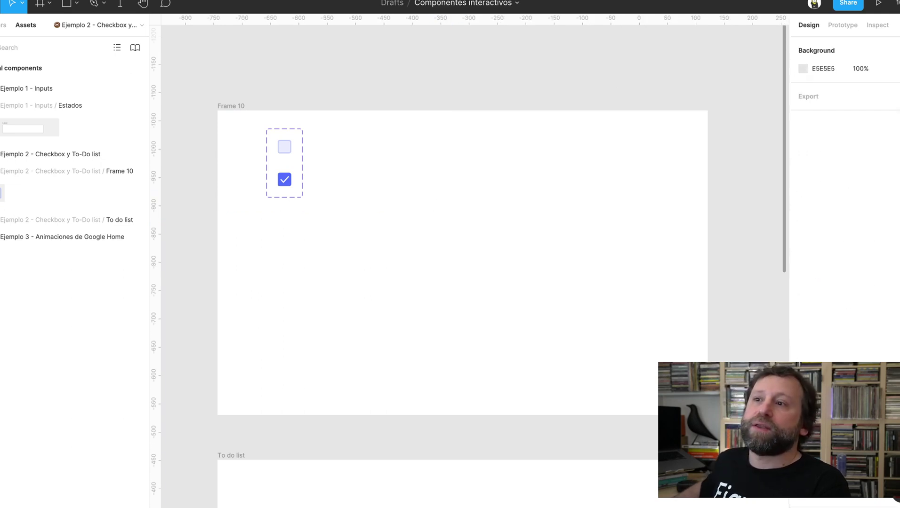
key("Delete")
scroll(451, 264, "down", 4)
scroll(471, 264, "down", 3)
Scroll down and select the Checkbox set and the first task row variant.
scroll(471, 263, "down", 3)
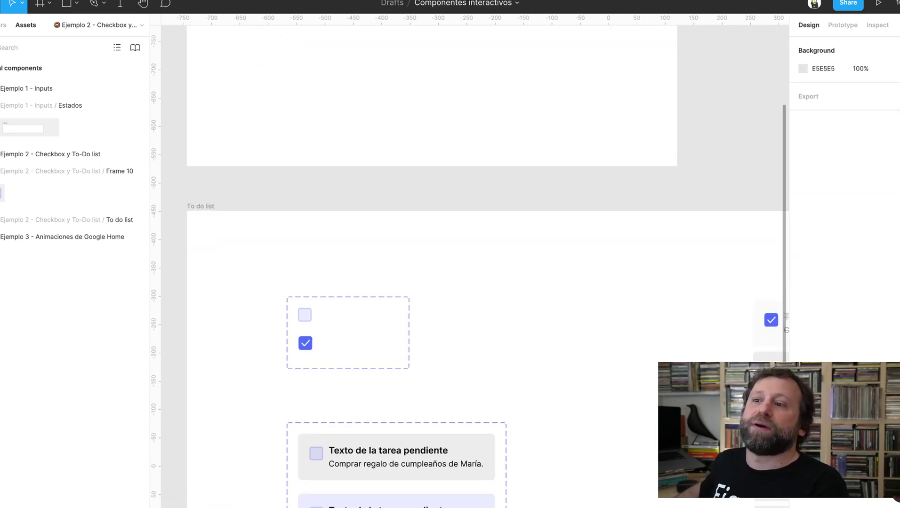
scroll(470, 264, "down", 6)
scroll(470, 263, "down", 2)
scroll(377, 283, "down", 1)
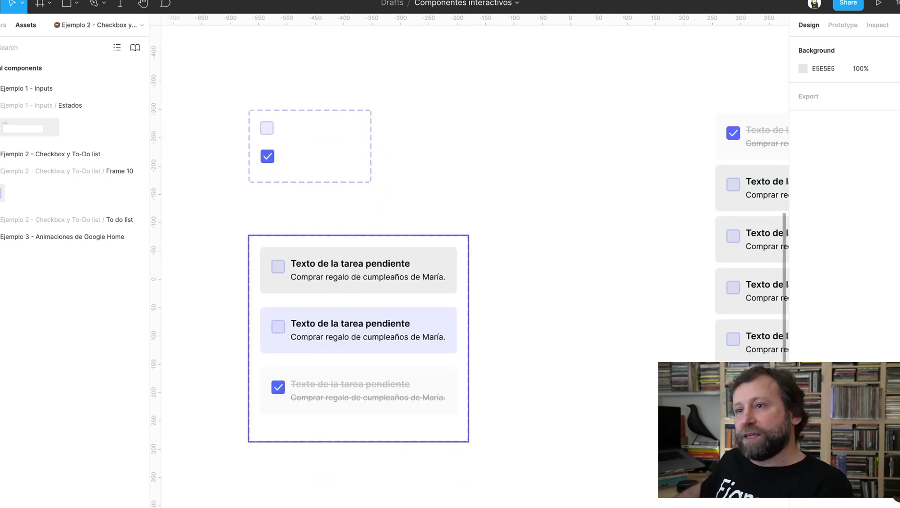
left_click(267, 142)
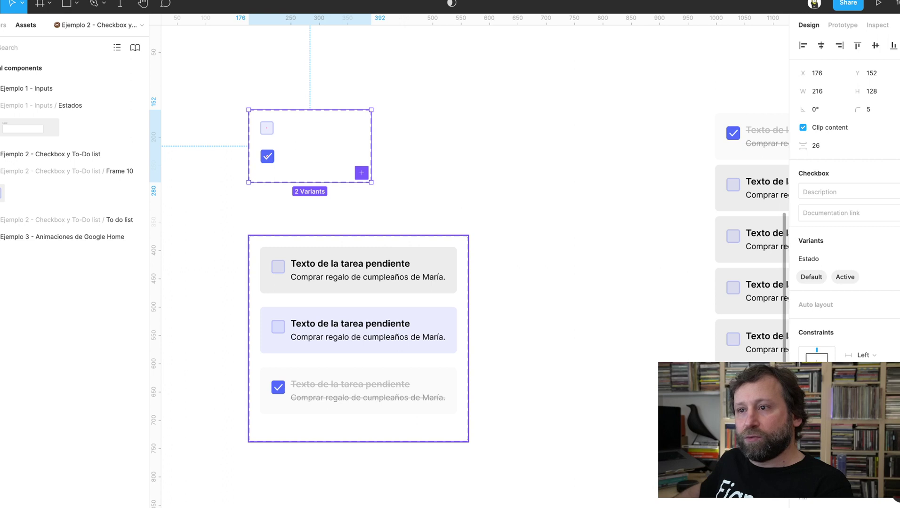
left_click(357, 270)
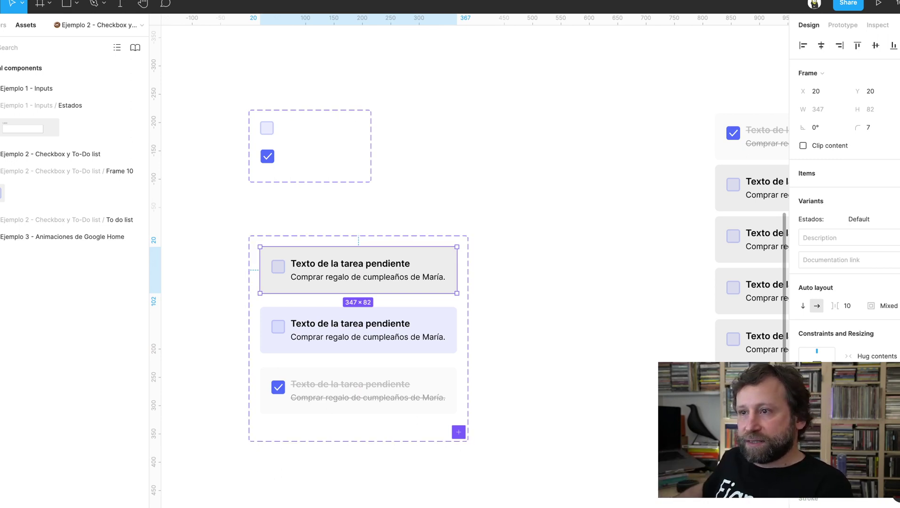
key("Escape")
Select the To do list frame and zoom to fit it.
scroll(571, 264, "right", 5)
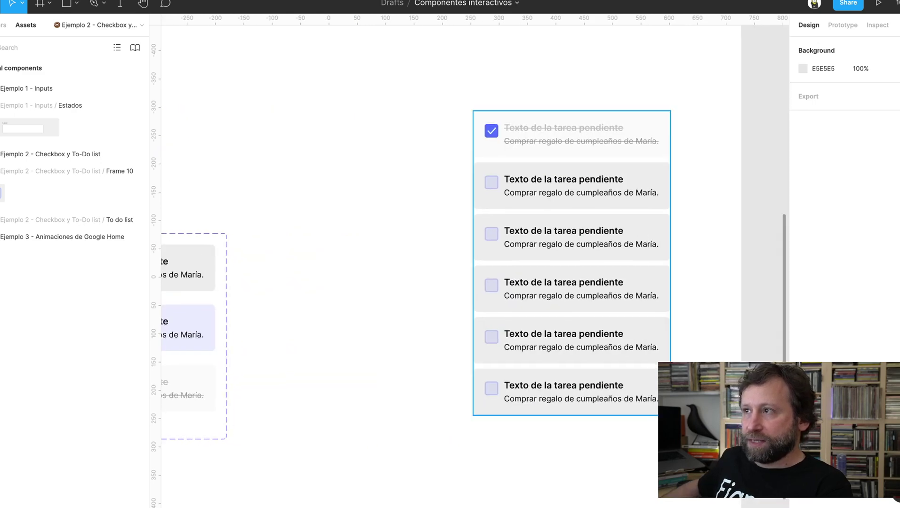
scroll(470, 263, "left", 5)
scroll(470, 264, "up", 2)
scroll(470, 263, "left", 1)
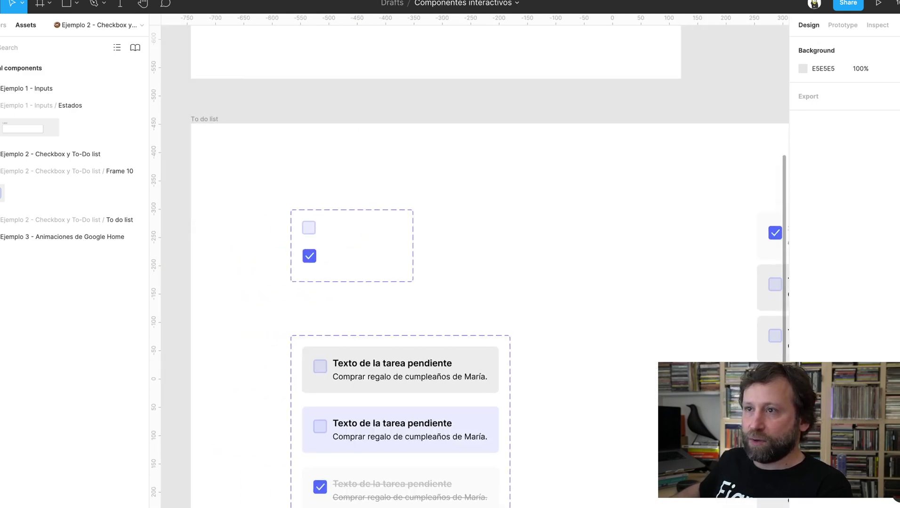
scroll(470, 264, "left", 2)
left_click(301, 116)
key("shift+2")
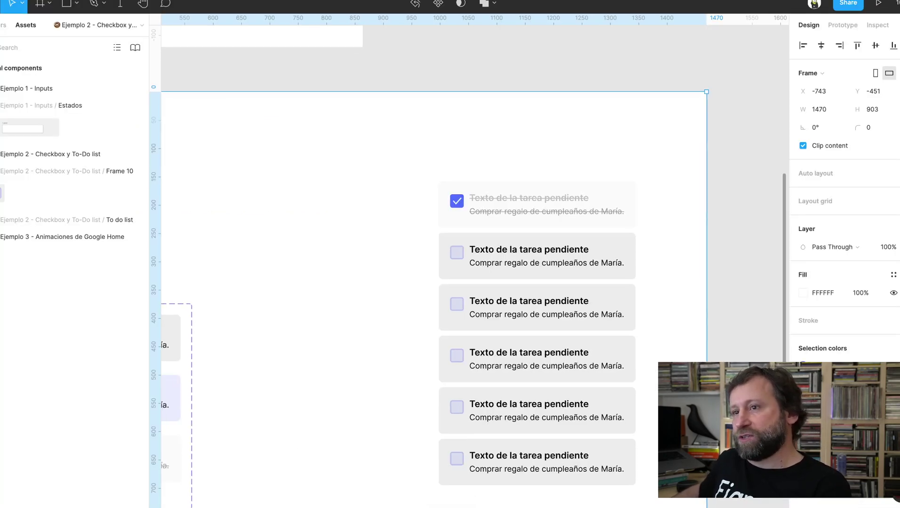
Hide and restore the interface, then select the task set's first variant.
scroll(471, 259, "left", 10)
key("ctrl+backslash")
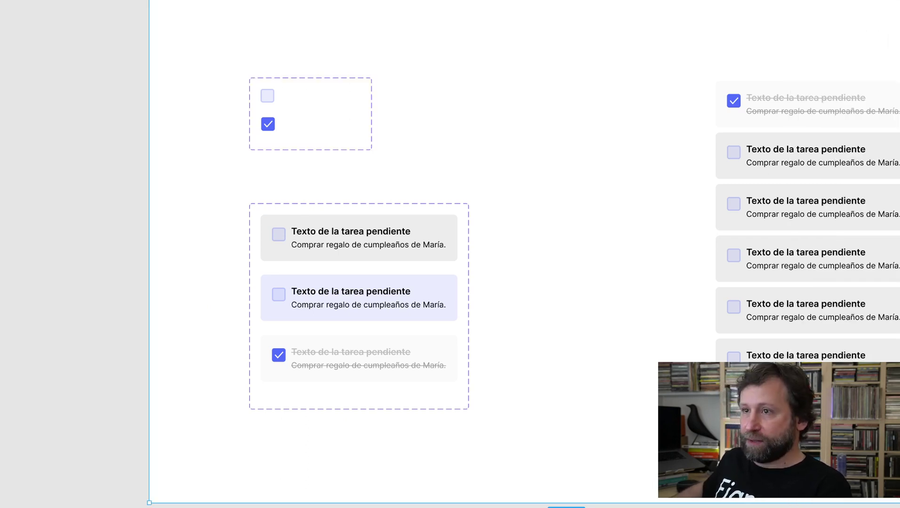
key("ctrl+backslash")
left_click(359, 306)
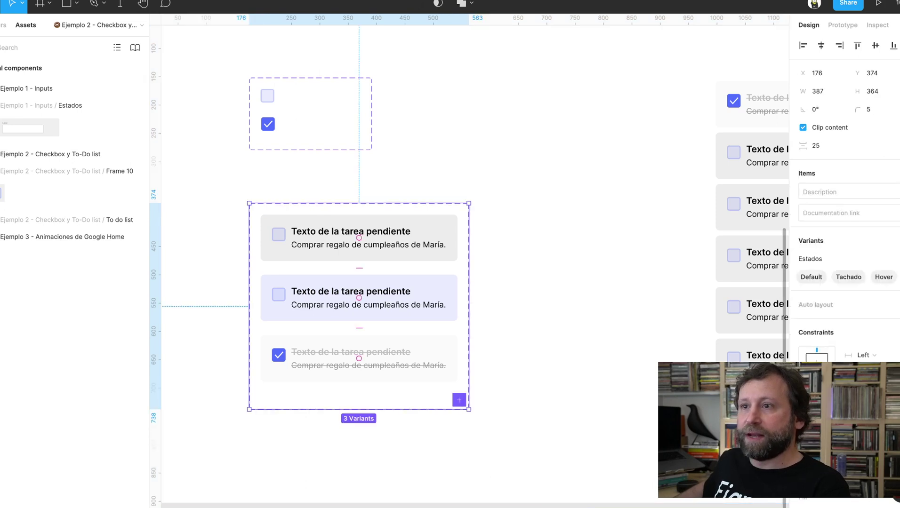
left_click(357, 238)
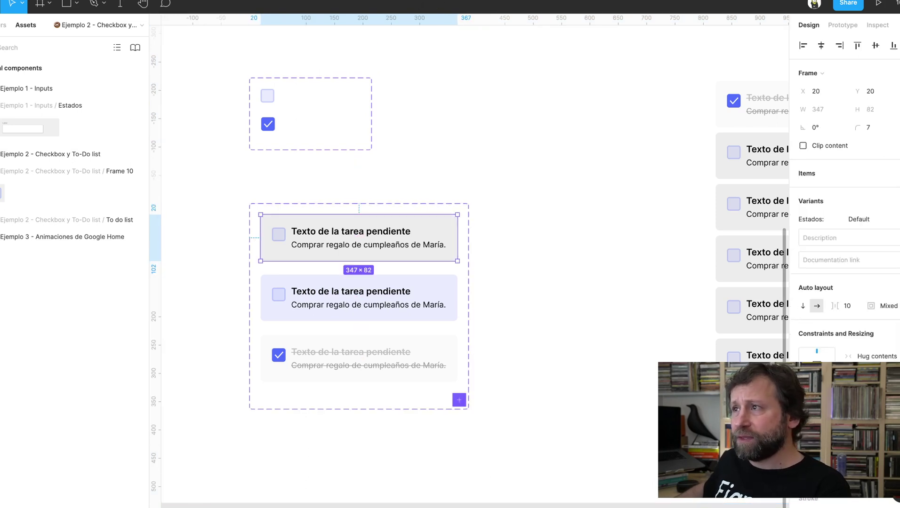
In the Prototype view, check the Default card's While hovering link to Hover, then select Hover.
left_click(842, 25)
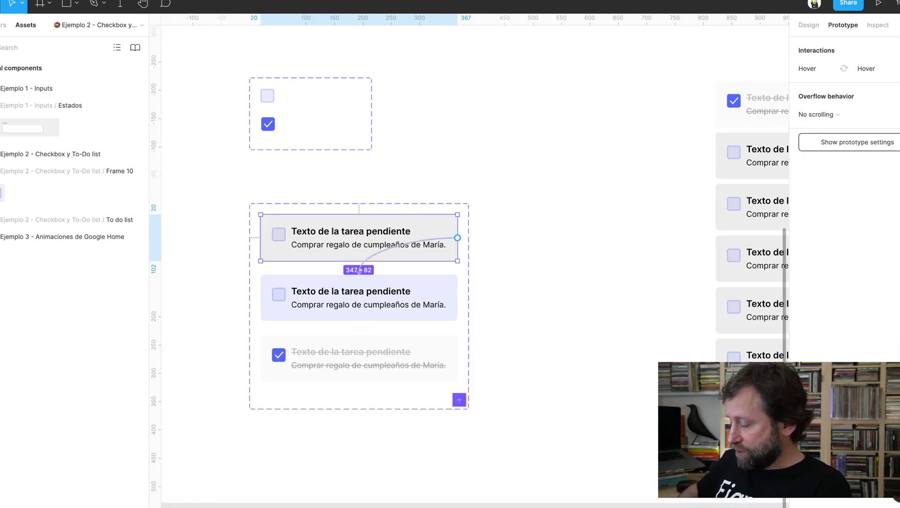
scroll(467, 265, "up", 3)
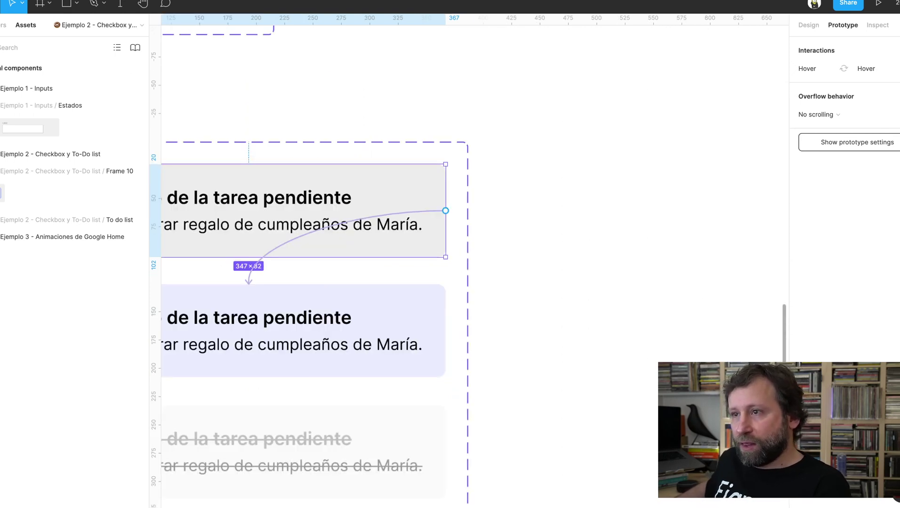
scroll(469, 263, "down", 2)
scroll(468, 263, "left", 4)
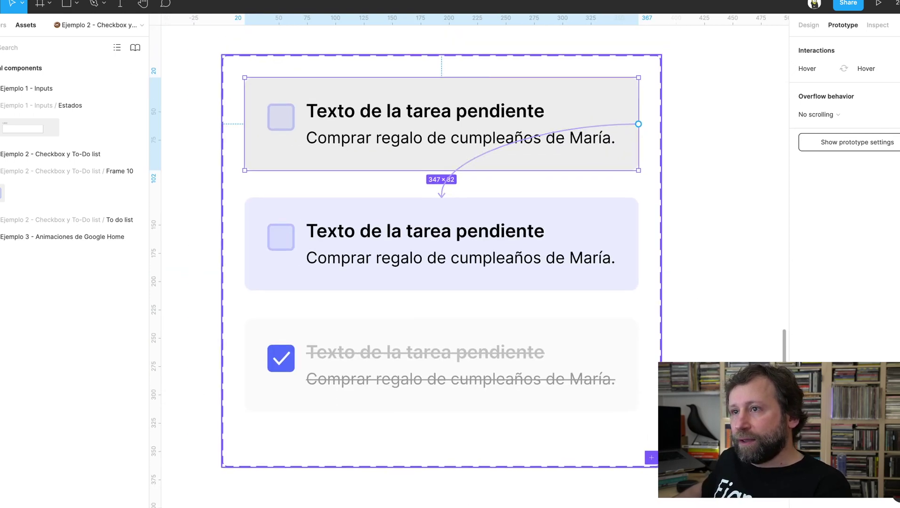
left_click(806, 68)
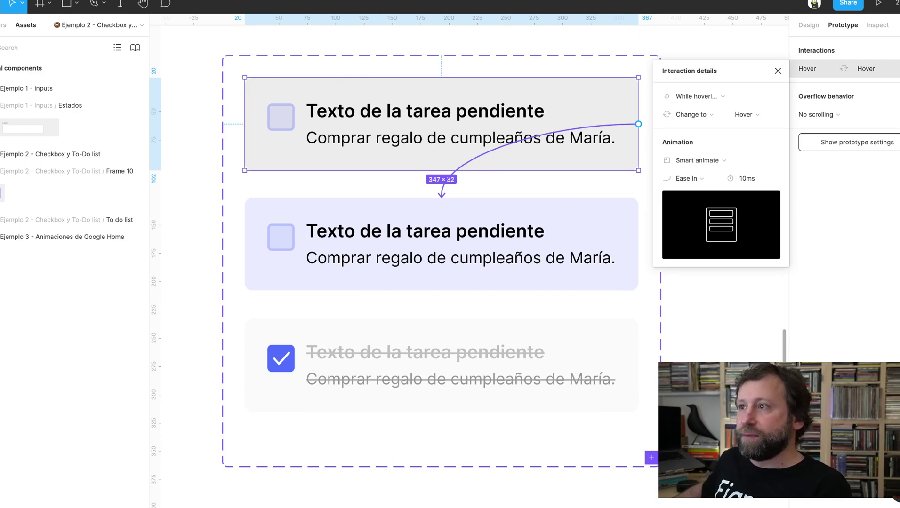
left_click(694, 96)
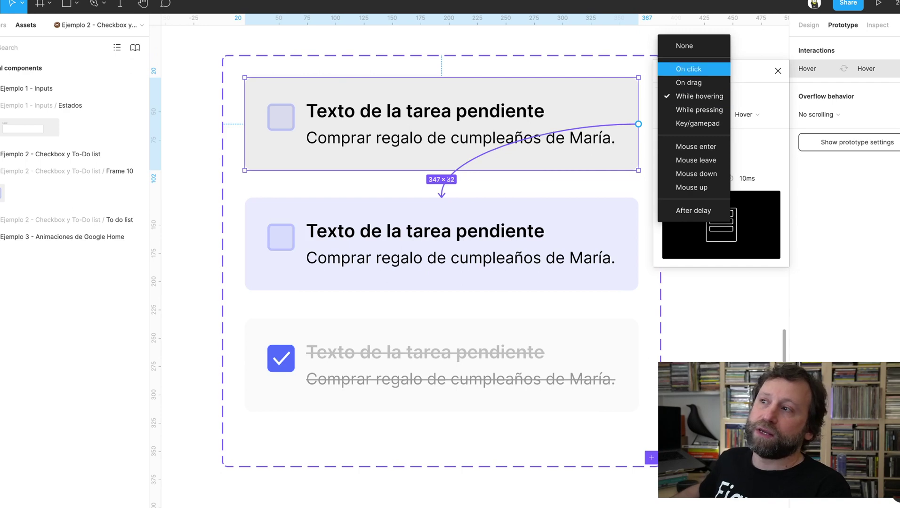
left_click(699, 96)
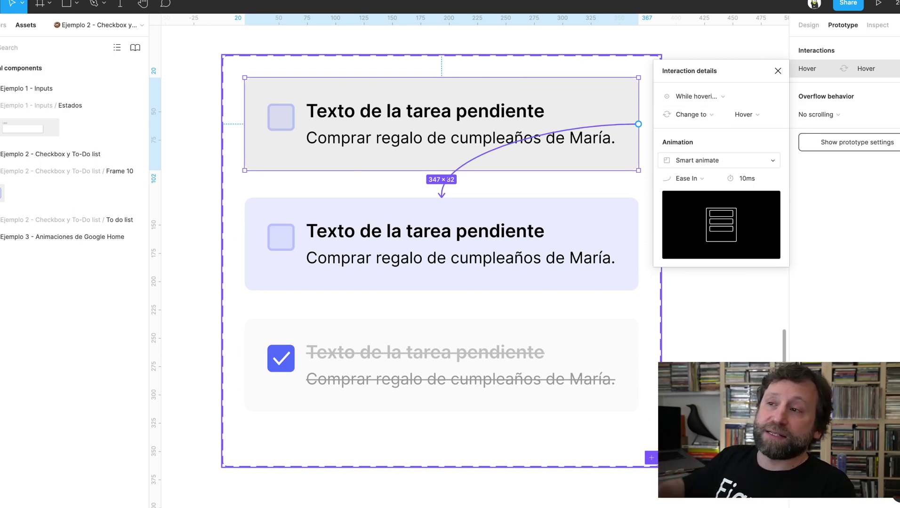
left_click(588, 211)
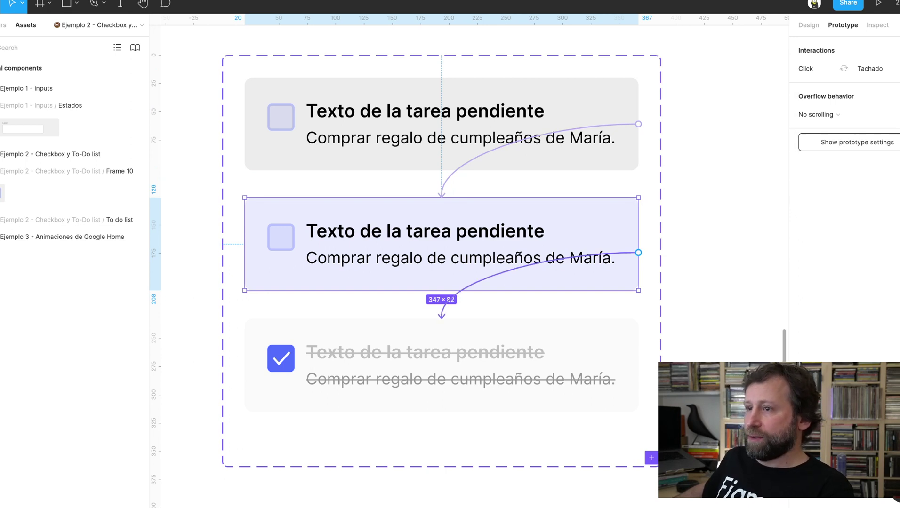
Inspect the Hover card's click-to-Tachado interaction and the Tachado and Hover cards.
left_click(565, 256)
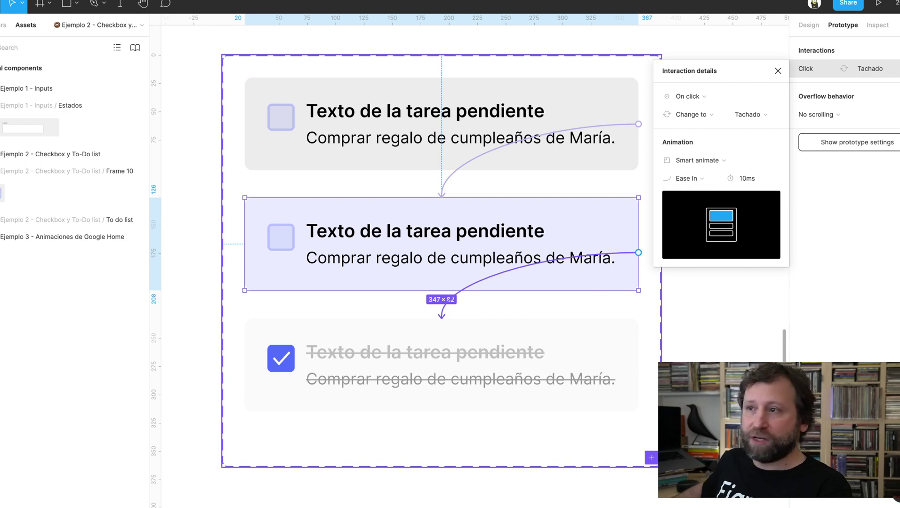
scroll(423, 254, "down", 5)
left_click(419, 292)
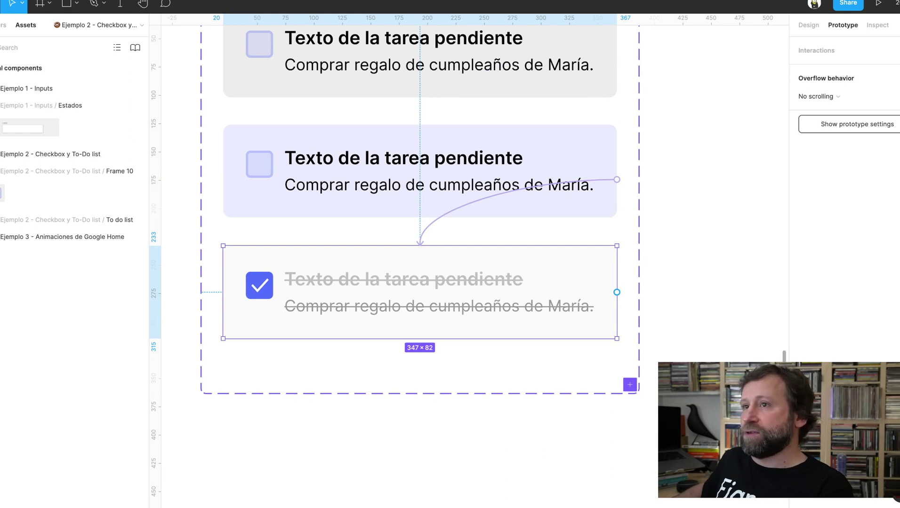
scroll(419, 259, "up", 1)
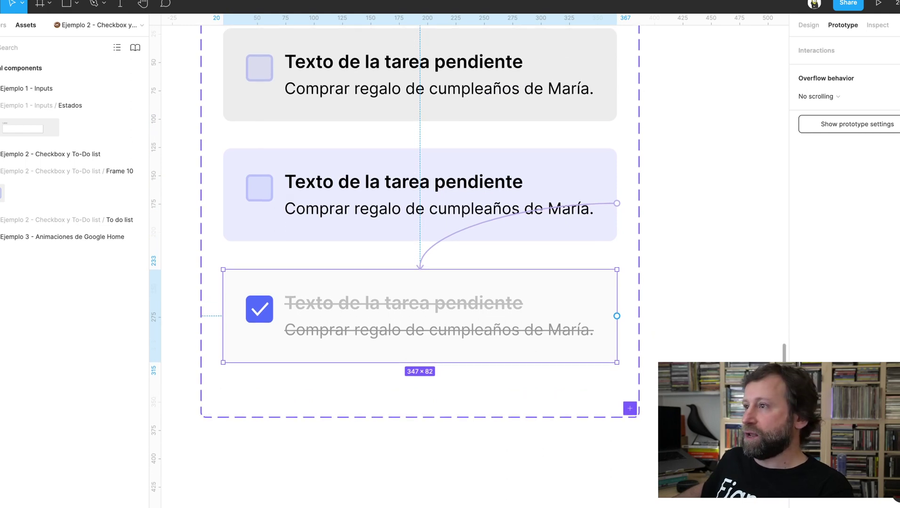
scroll(418, 259, "up", 1)
left_click(423, 221)
left_click_drag(616, 232, 420, 344)
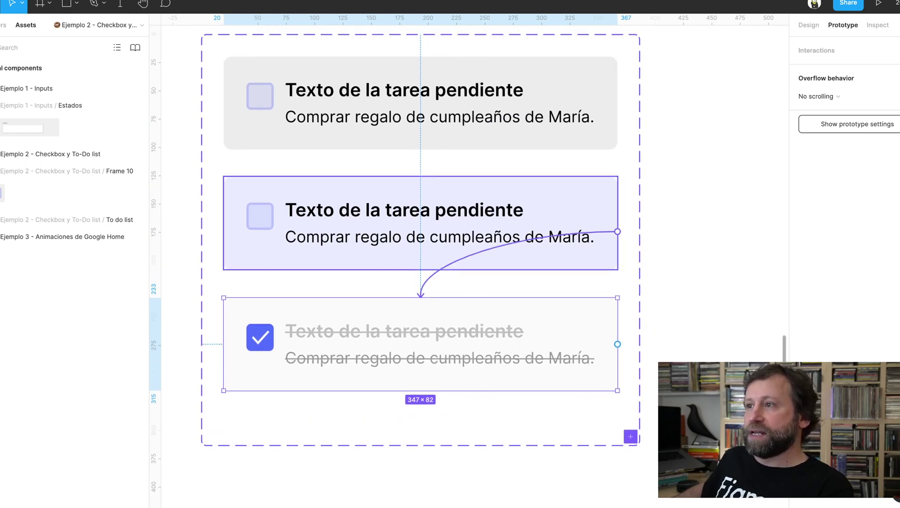
Zoom out over the component set and expand the To do list variants in Assets.
scroll(419, 270, "up", 1)
scroll(418, 271, "up", 1)
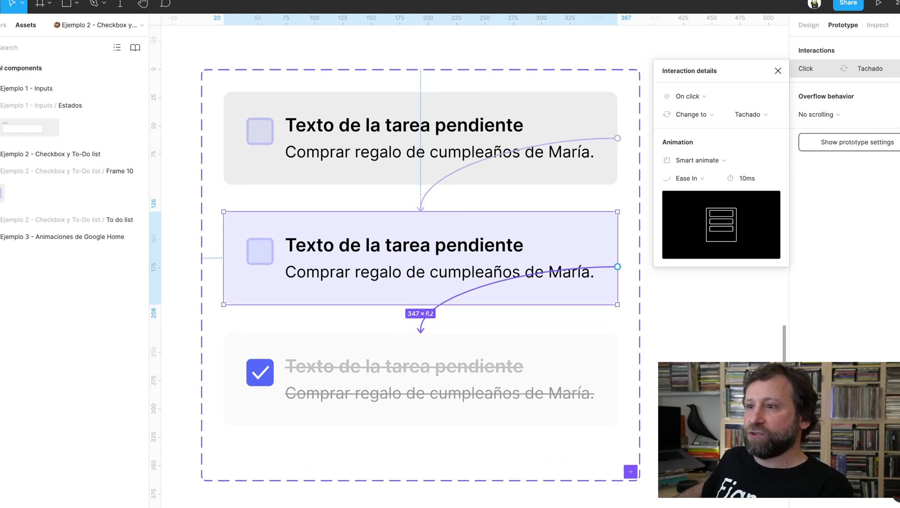
scroll(419, 270, "up", 1)
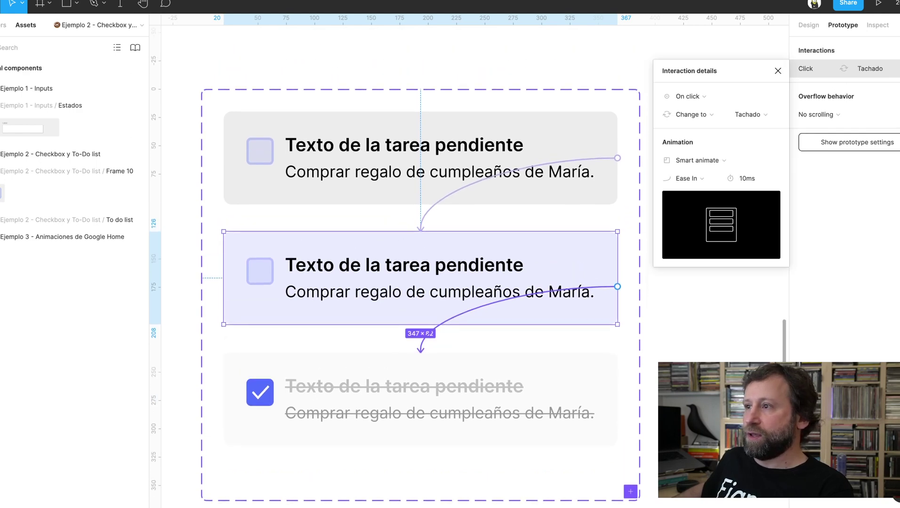
scroll(418, 270, "up", 1)
scroll(418, 271, "up", 1)
scroll(418, 271, "up", 1)
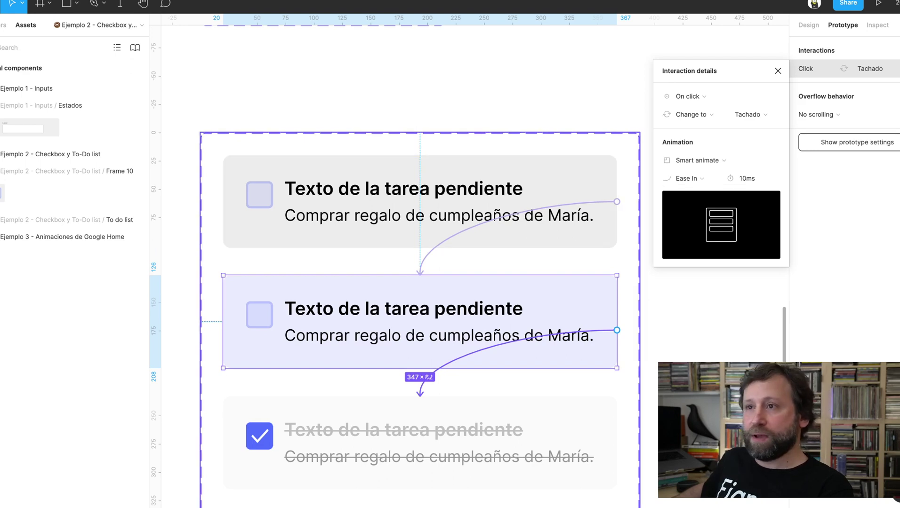
scroll(419, 282, "down", 2)
scroll(419, 282, "down", 1)
key("minus")
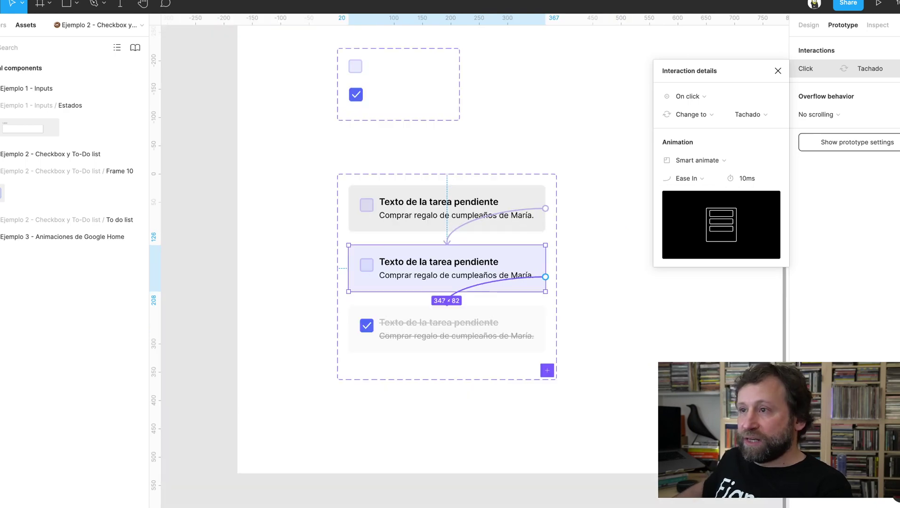
scroll(414, 254, "right", 5)
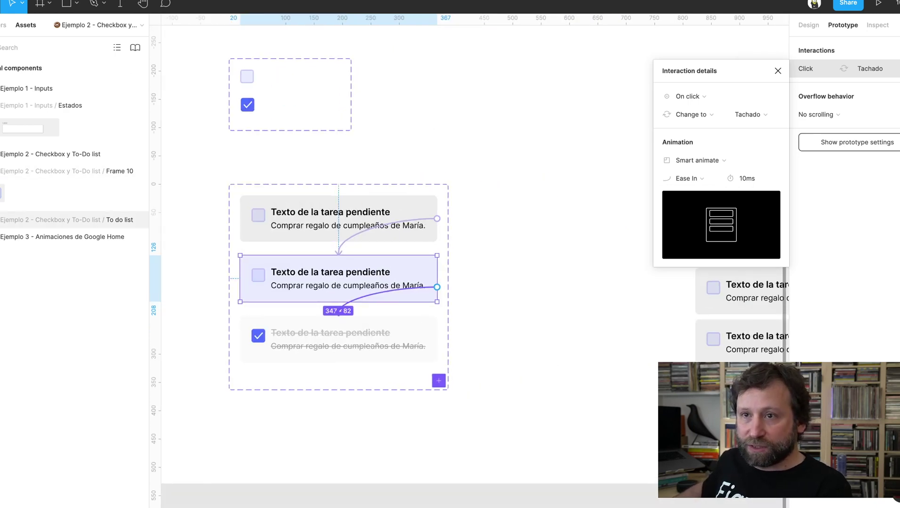
left_click(71, 220)
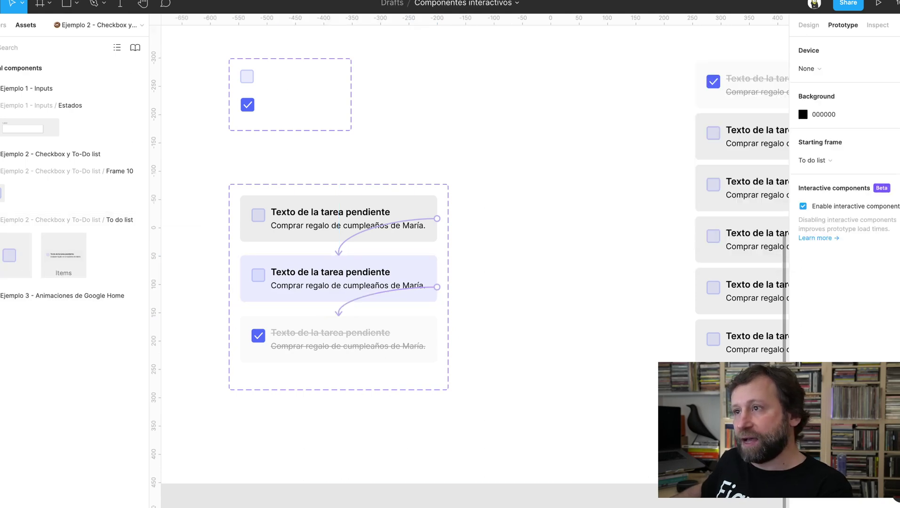
Place a To do list instance and switch its Estados to Tachado, then Hover.
left_click_drag(64, 255, 517, 91)
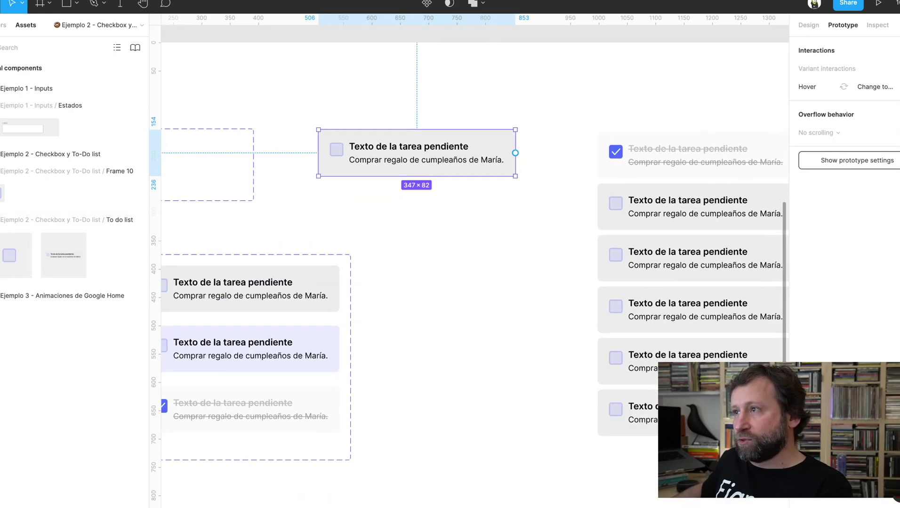
key("alt+8")
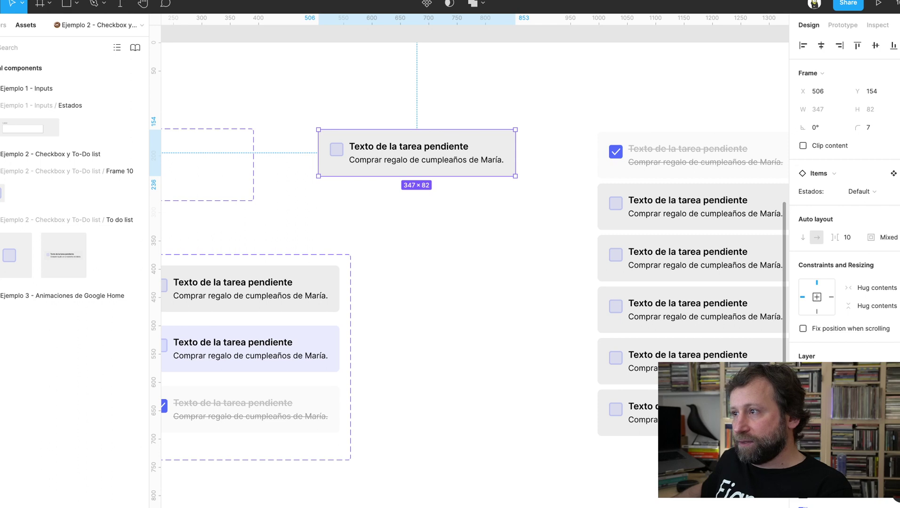
left_click(870, 191)
left_click(870, 203)
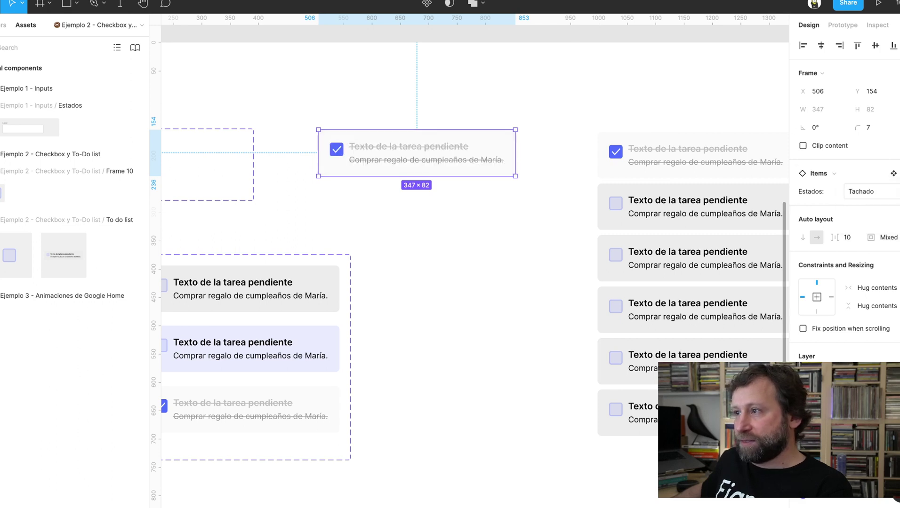
left_click(866, 191)
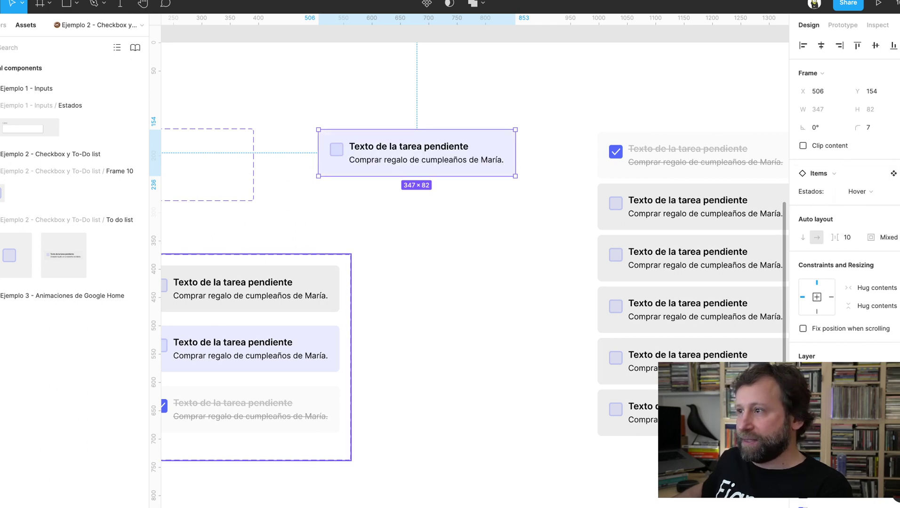
Return the test instance to Default, delete it, and select the to-do list group.
left_click(860, 191)
left_click(866, 162)
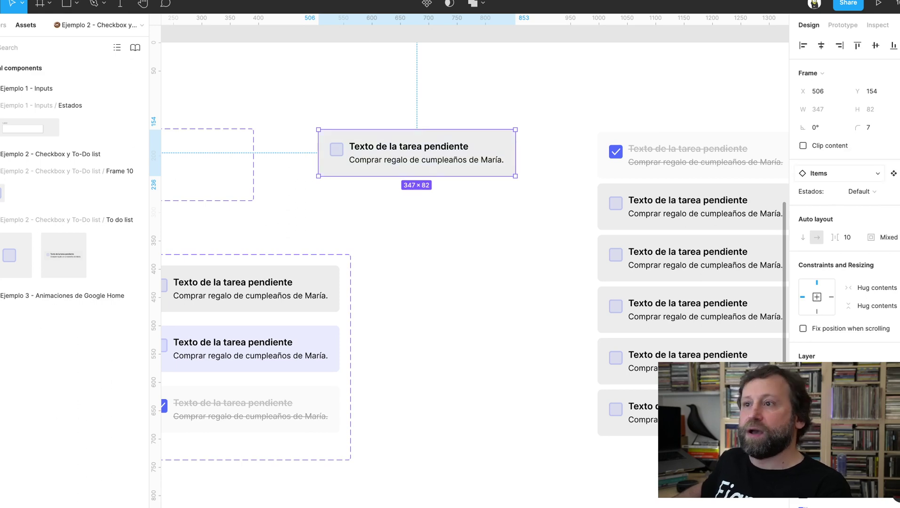
key("Delete")
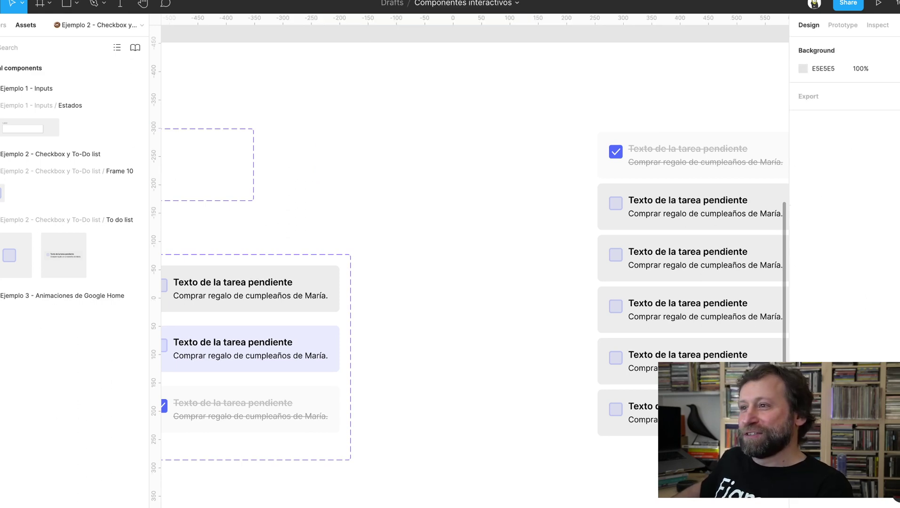
scroll(470, 259, "right", 5)
left_click(411, 235)
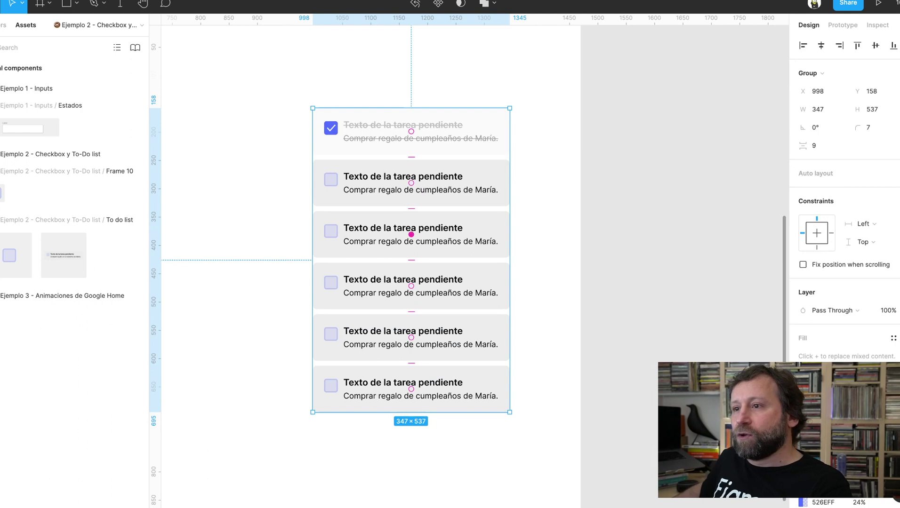
Move the third to-do card down to the fourth position in the list group.
left_click_drag(412, 234, 411, 286)
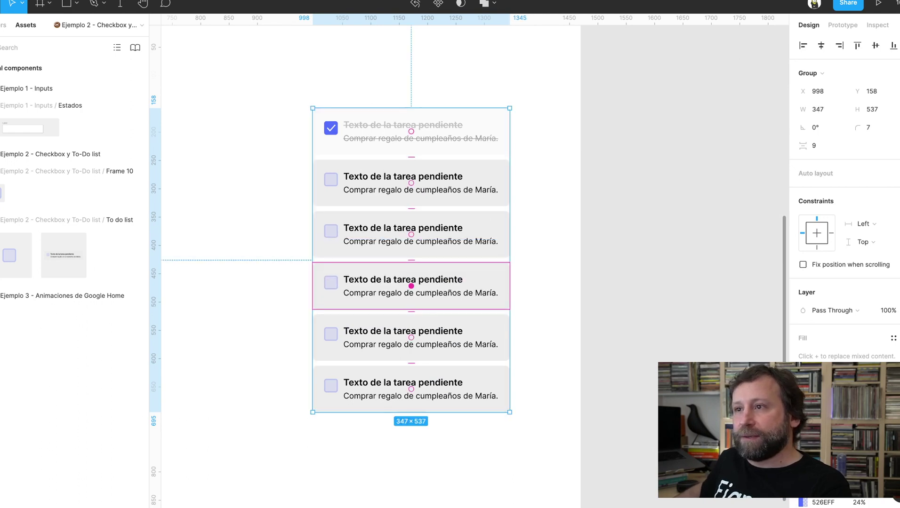
key("Escape")
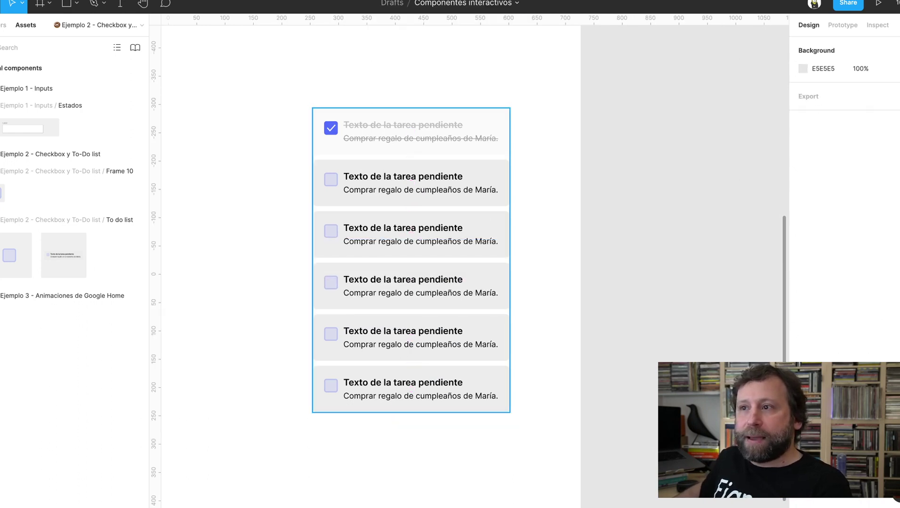
left_click(411, 259)
key("Escape")
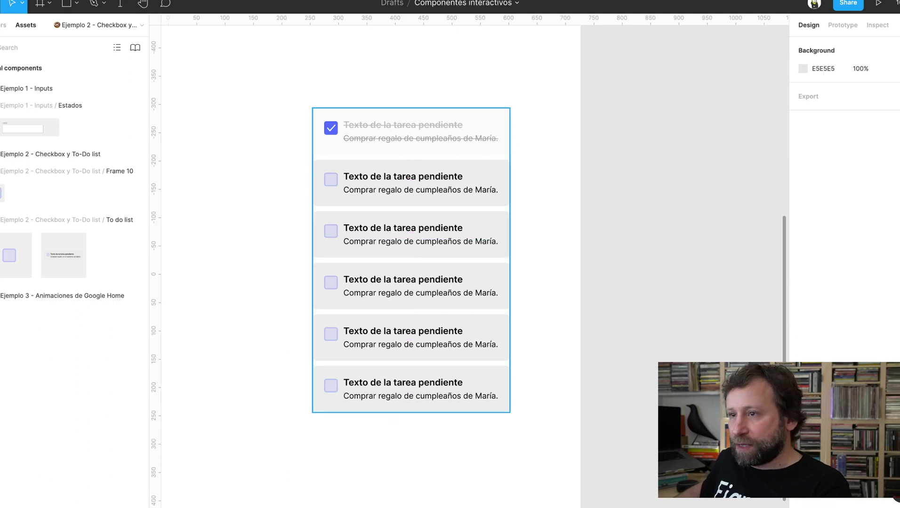
left_click(412, 259)
Set the fourth card's Estados to Tachado, then select the whole to-do list group.
left_click(411, 285)
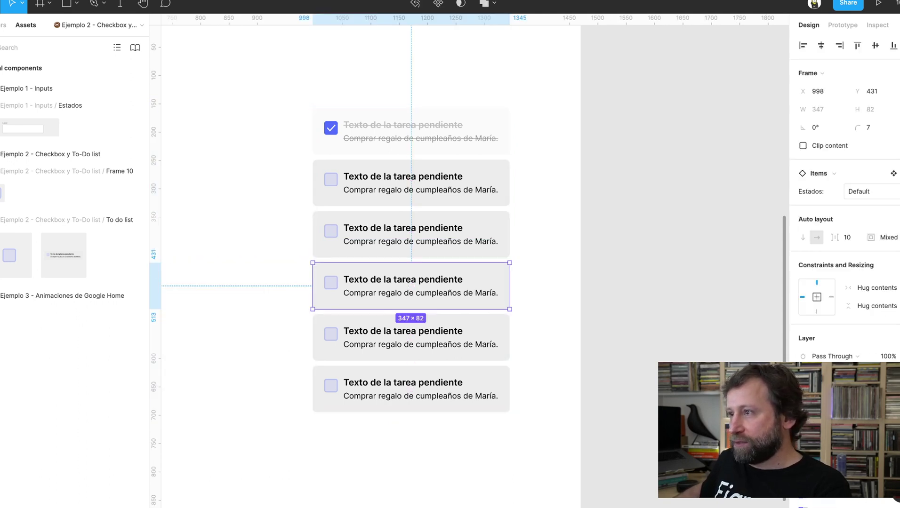
left_click(861, 191)
left_click(868, 203)
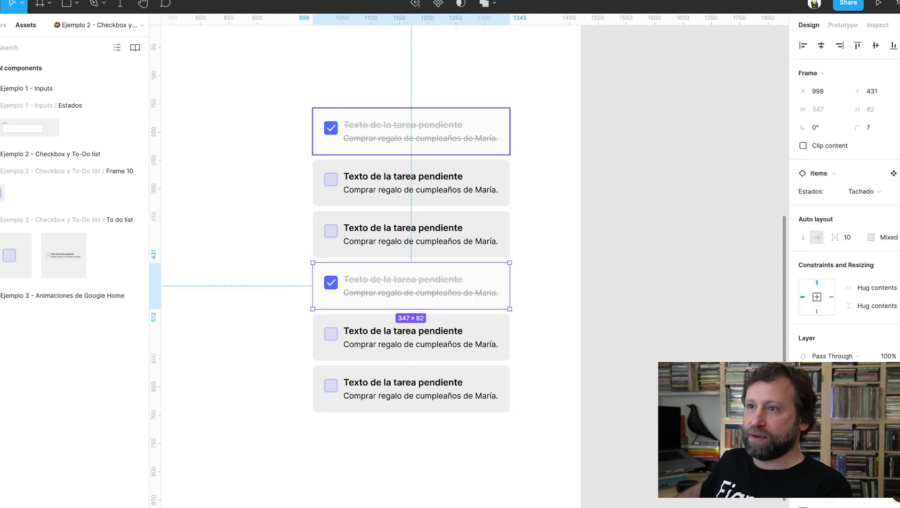
key("Escape")
mouse_move(276, 83)
left_mouse_down()
mouse_move(514, 402)
mouse_move(196, 168)
left_mouse_up()
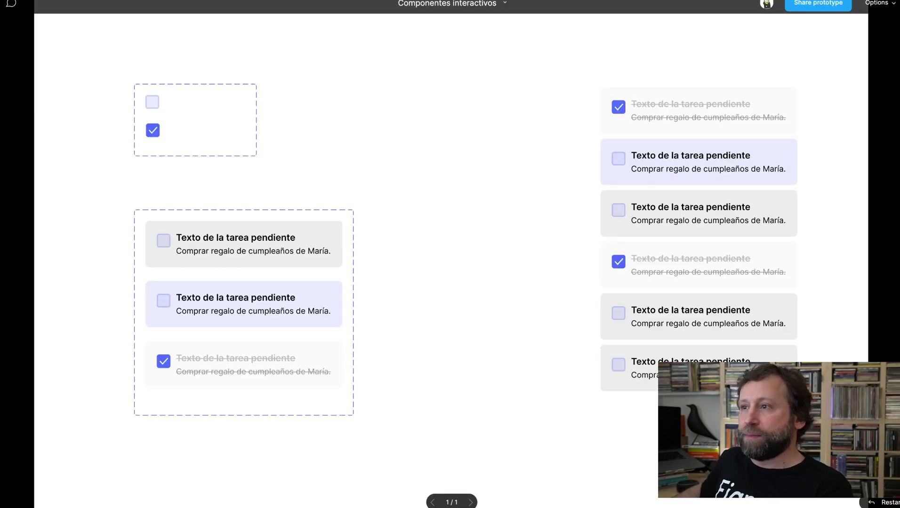
In the running prototype, tick off the second and third task cards so they strike through.
left_click(617, 159)
left_click(618, 209)
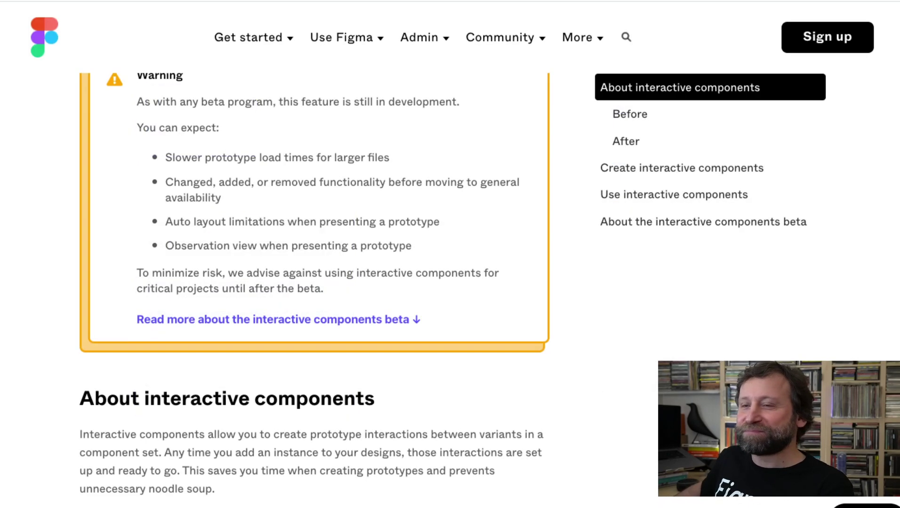
Scroll the Help Center article from the Before diagram down to the After example.
scroll(314, 282, "down", 8)
scroll(314, 282, "down", 2)
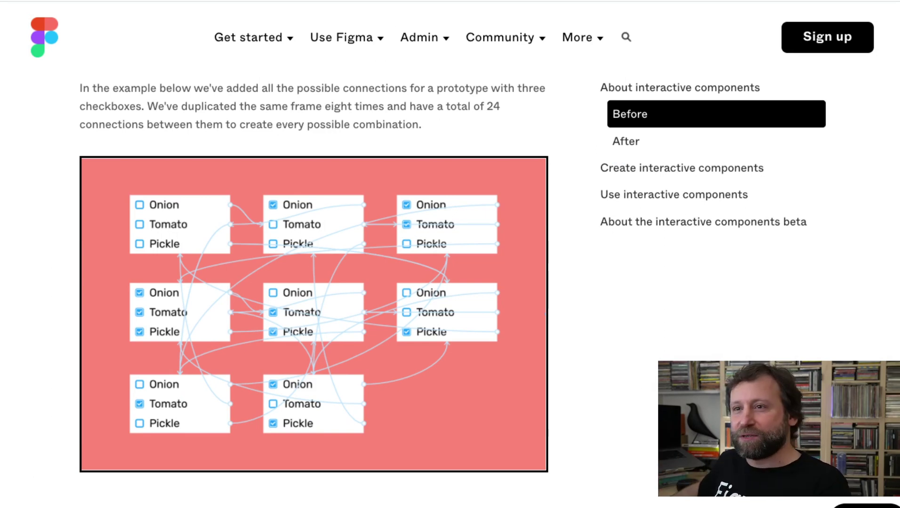
scroll(314, 282, "down", 5)
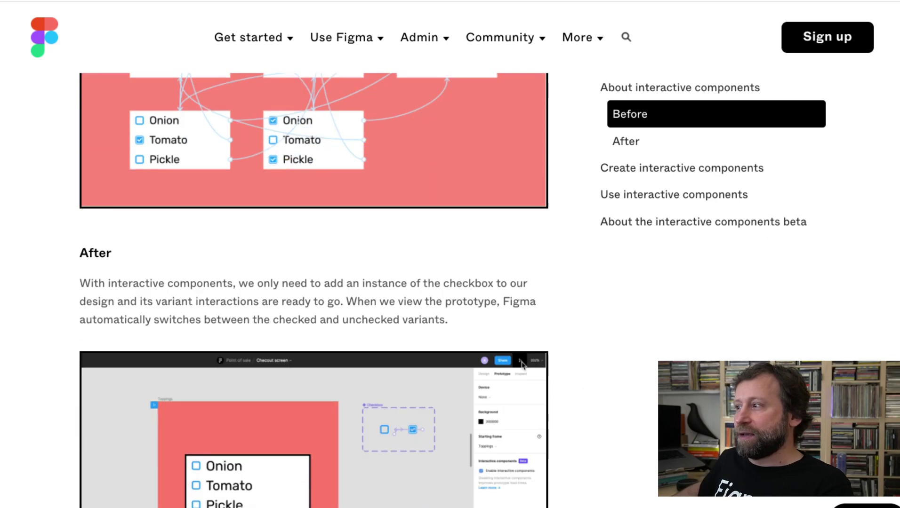
scroll(314, 283, "down", 2)
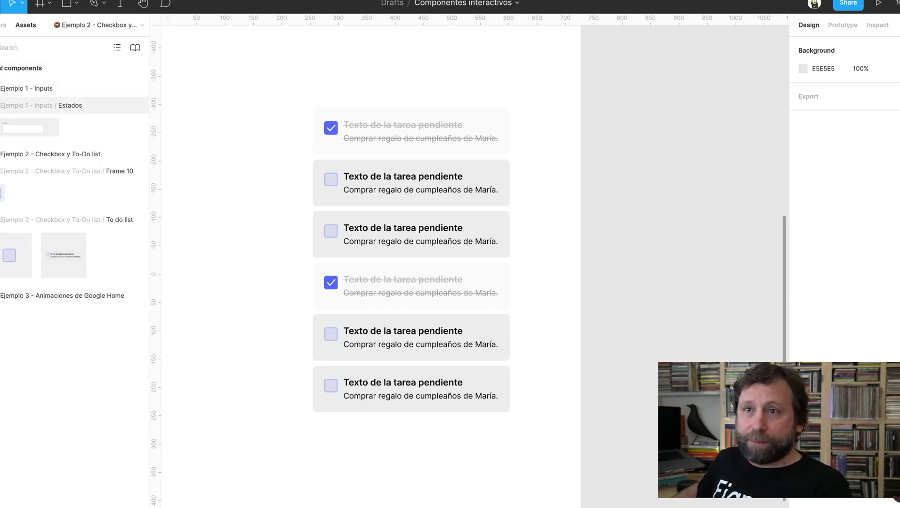
Collapse the Ejemplo 1 and Ejemplo 2 component groups in Assets and expand Ejemplo 3.
left_click(56, 105)
left_click(29, 88)
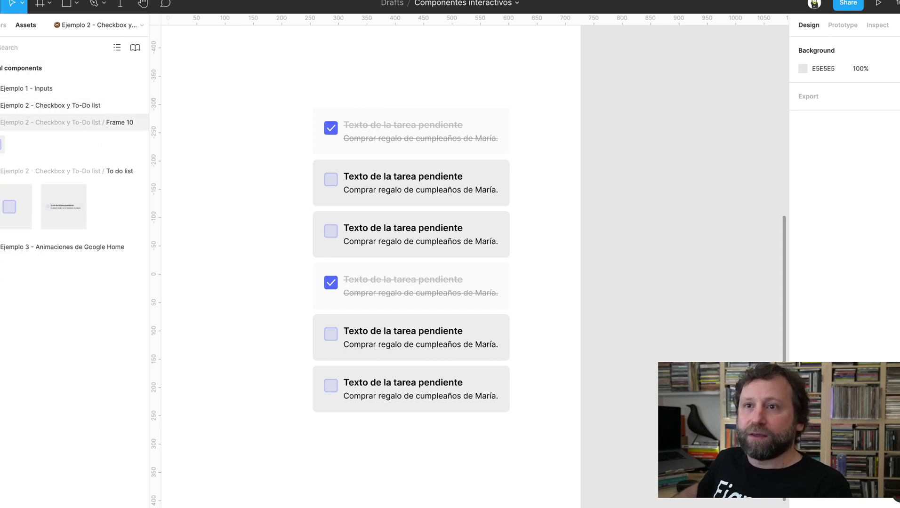
left_click(47, 104)
left_click(61, 122)
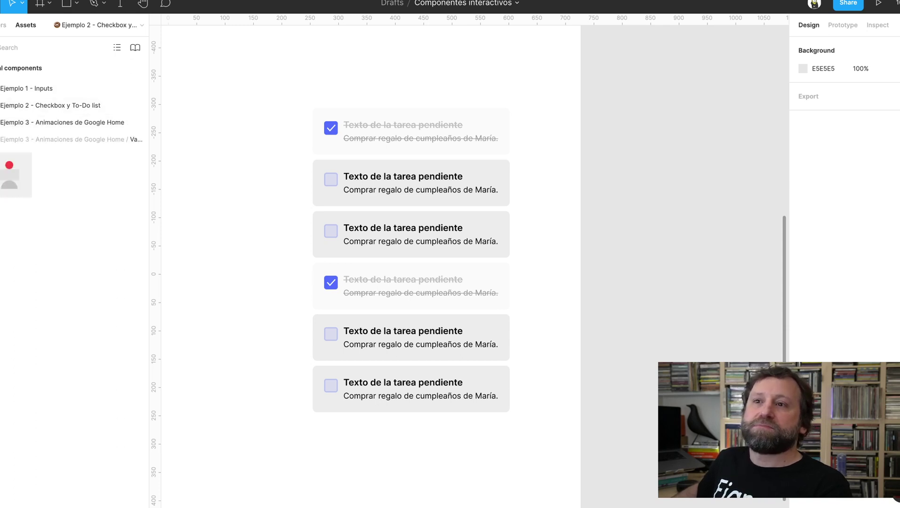
left_click(66, 139)
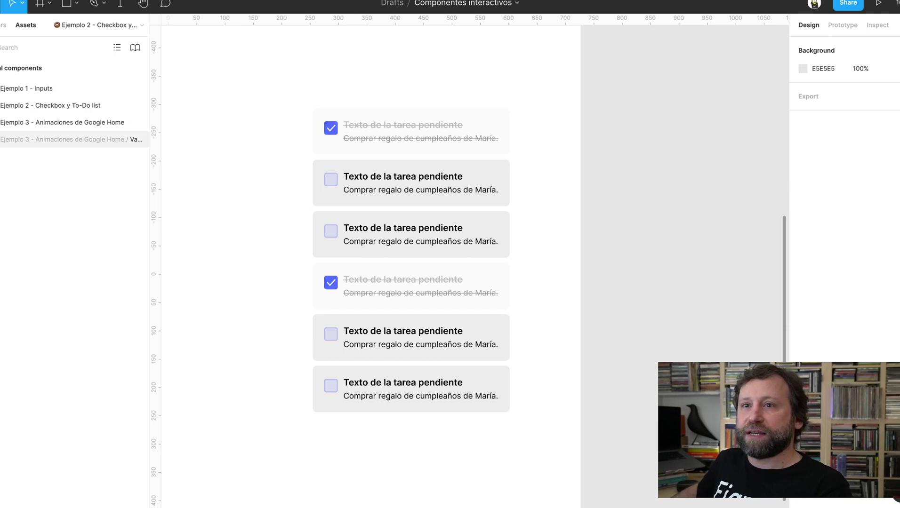
left_click(66, 139)
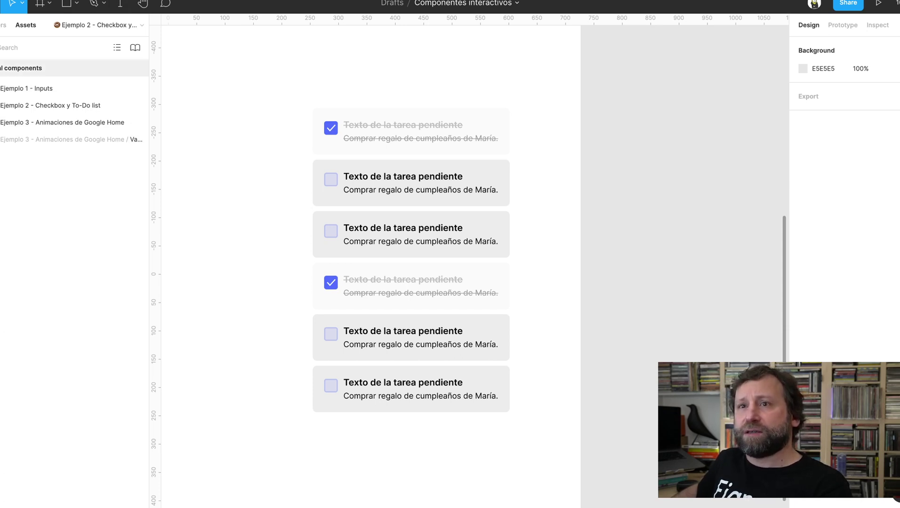
Open the 'Ejemplo 3 - Animaciones de Google Home' page from the Layers list.
left_click(3, 25)
left_click(71, 157)
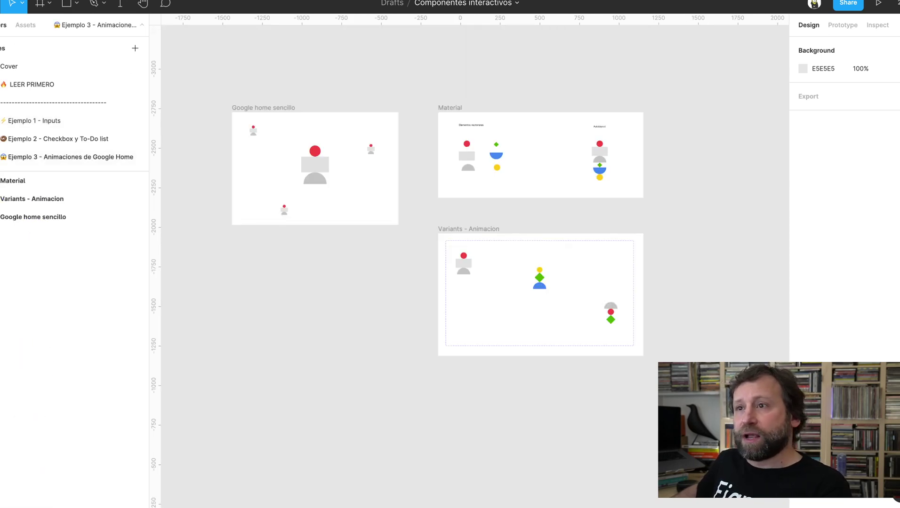
scroll(471, 188, "left", 3)
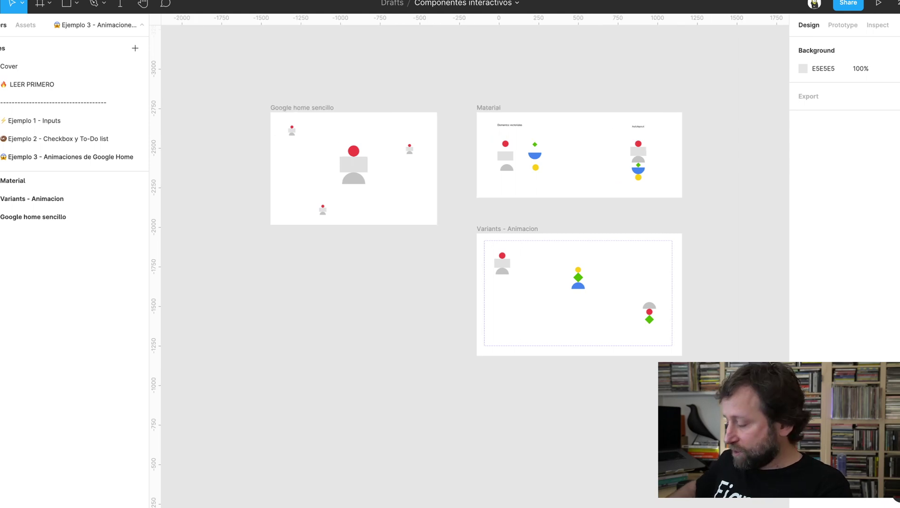
scroll(470, 188, "up", 1)
scroll(468, 266, "up", 5)
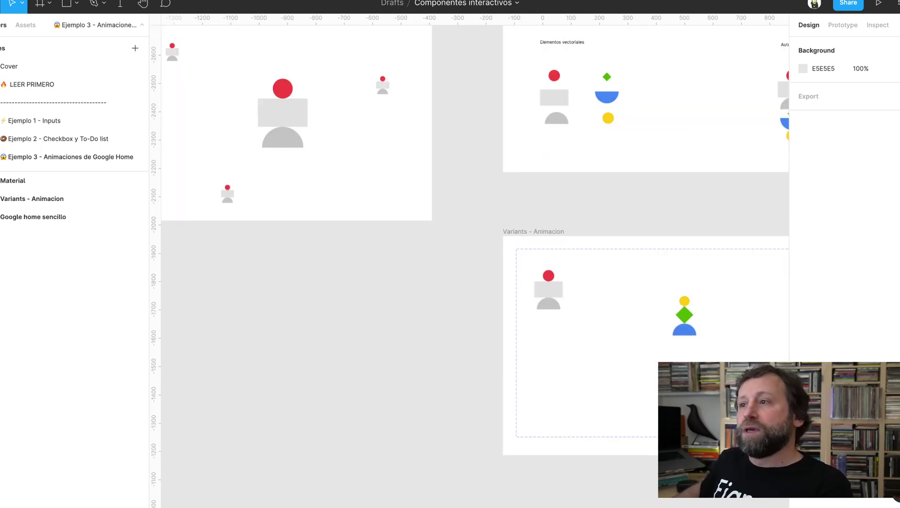
left_click(33, 217)
key("shift+2")
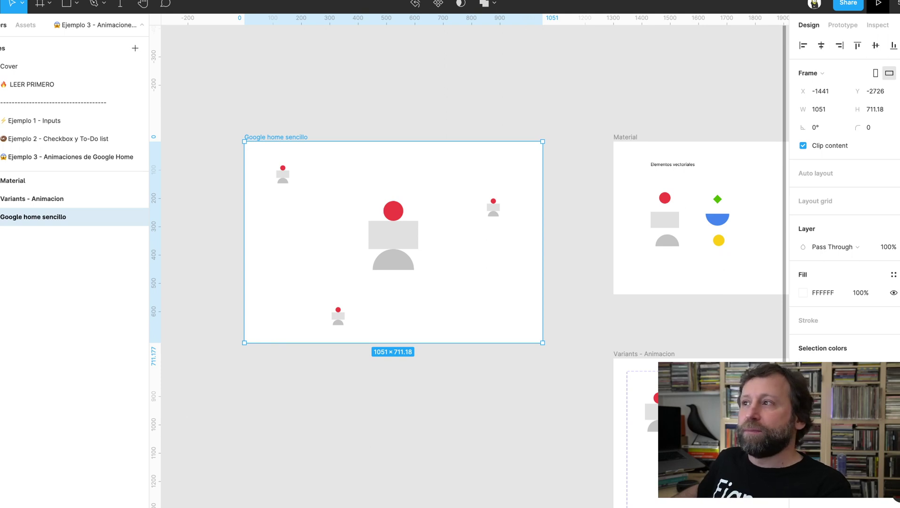
left_click(878, 4)
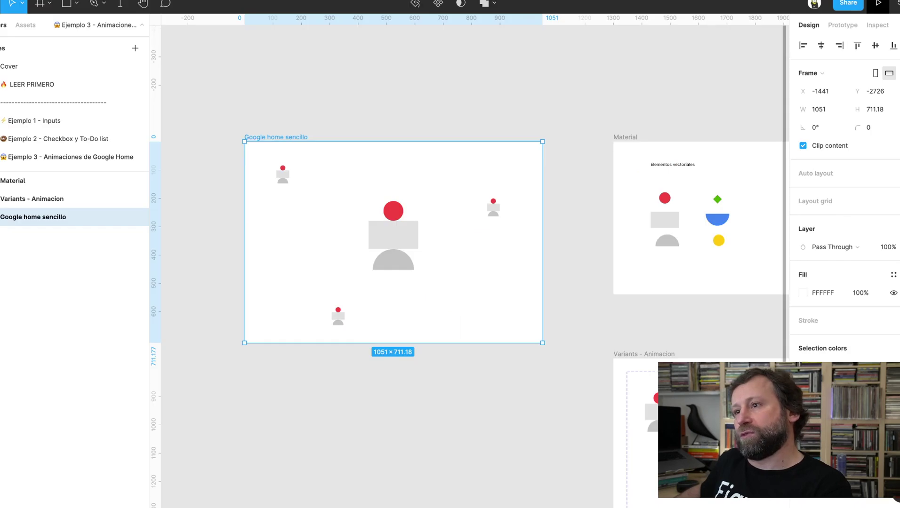
scroll(469, 264, "right", 10)
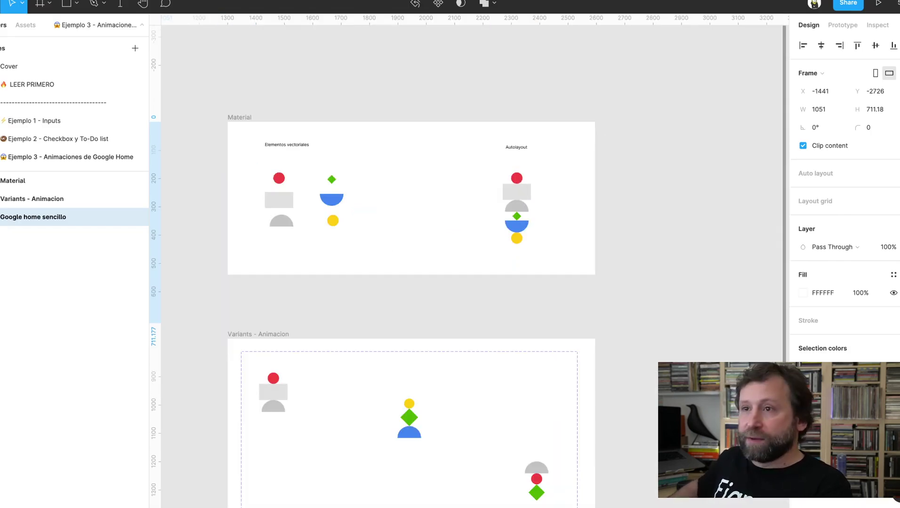
scroll(468, 282, "up", 5)
scroll(468, 264, "up", 3)
scroll(469, 264, "left", 3)
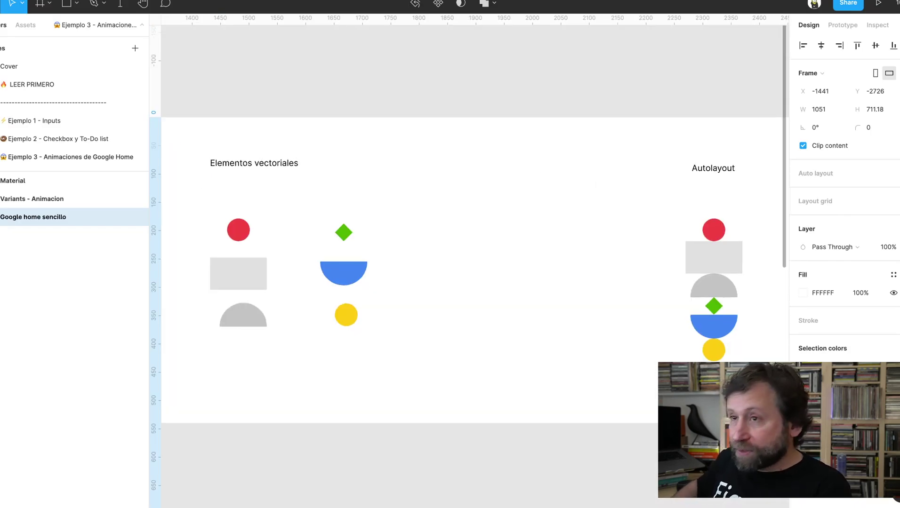
scroll(468, 263, "left", 1)
scroll(465, 263, "up", 5)
scroll(466, 263, "left", 5)
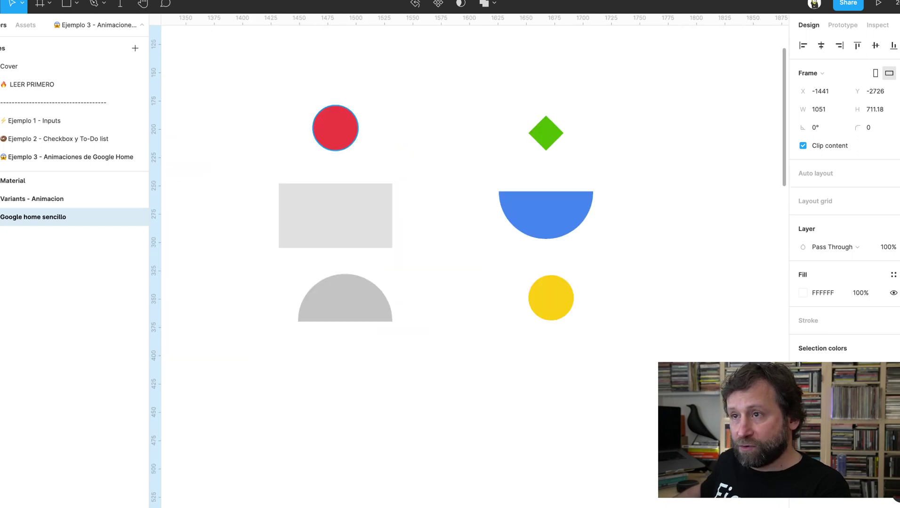
left_click(335, 128)
left_click(335, 216)
left_click(27, 290)
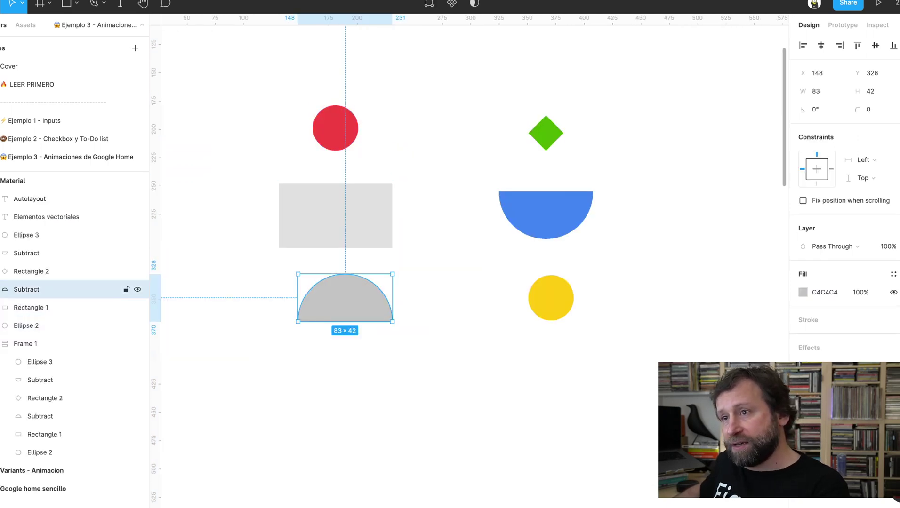
left_click(26, 326)
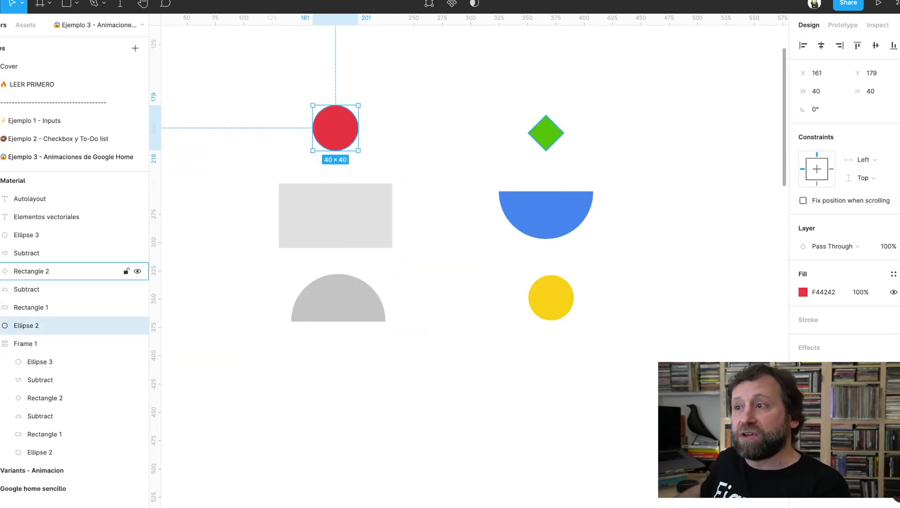
left_click(31, 271)
key("Escape")
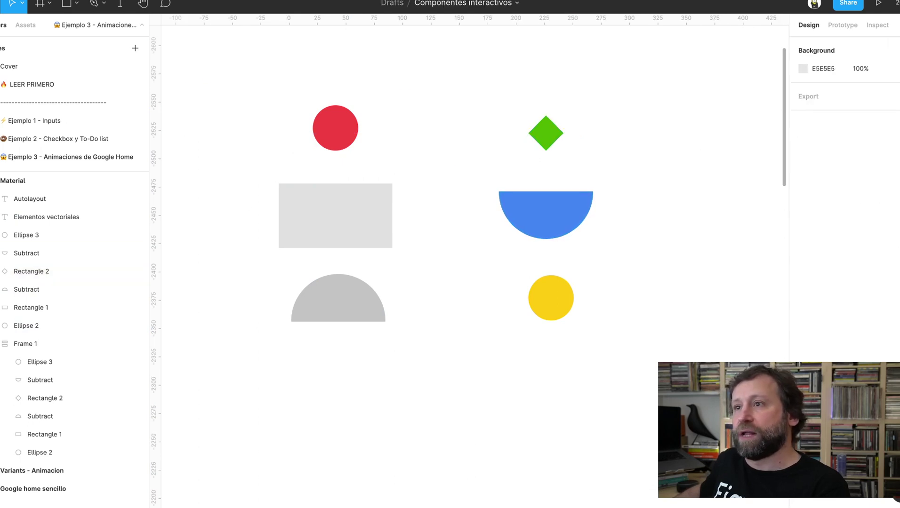
scroll(471, 259, "right", 5)
left_click(31, 271)
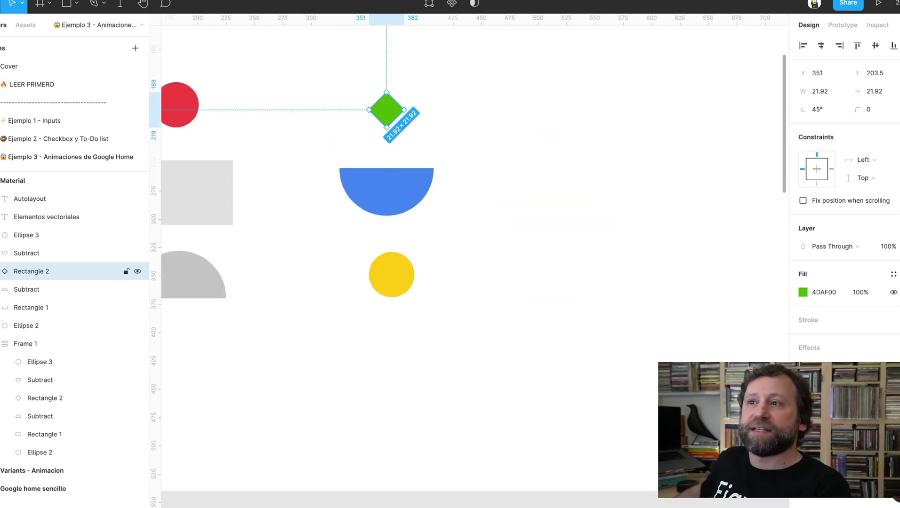
scroll(471, 259, "right", 5)
scroll(470, 258, "right", 5)
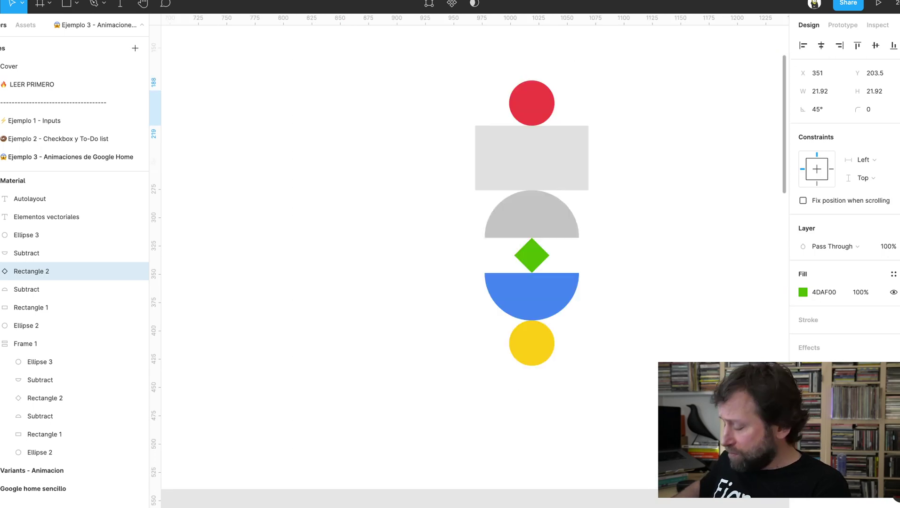
key("minus")
scroll(470, 258, "right", 3)
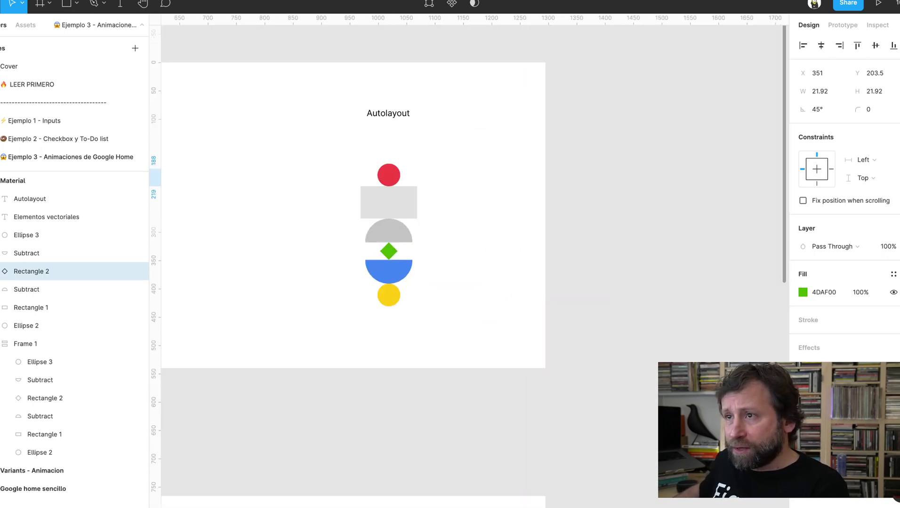
Try Frame 1's auto layout direction and spacing, then move the blue half-circle under the grey one.
left_click(28, 343)
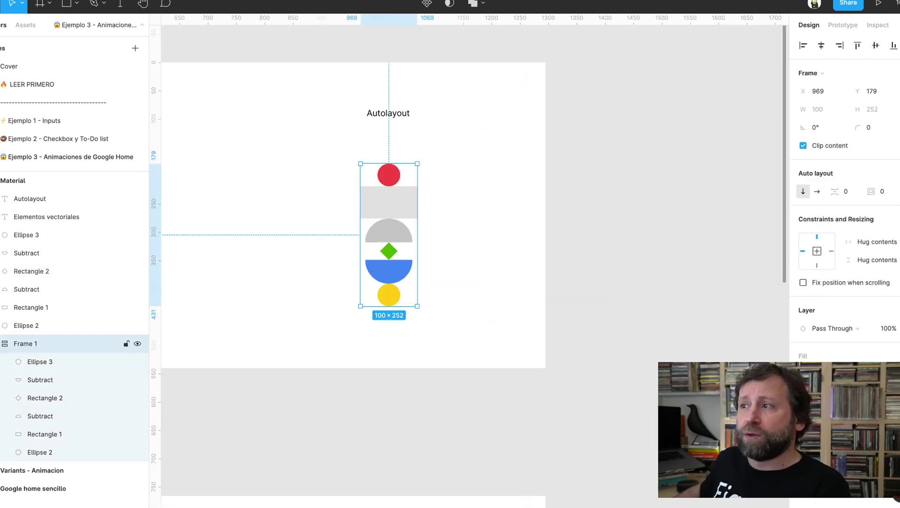
left_click(816, 191)
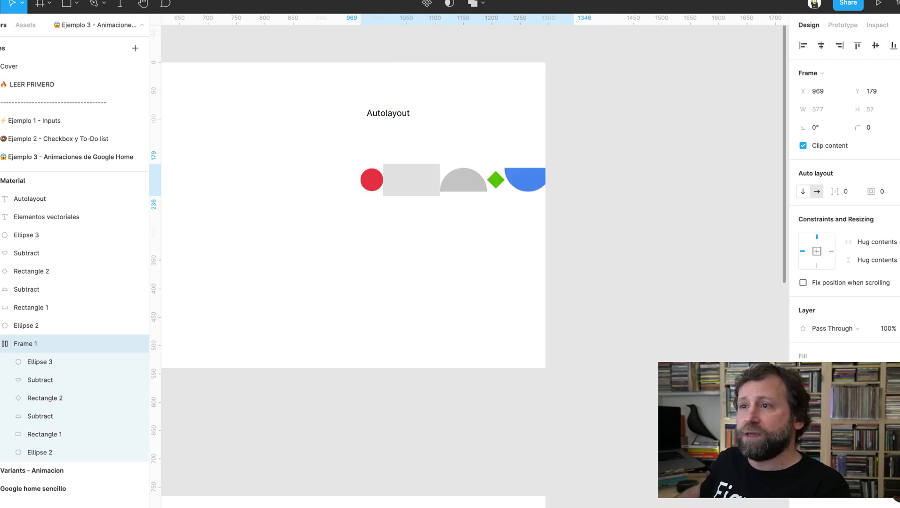
left_click(802, 191)
left_click_drag(388, 202, 389, 203)
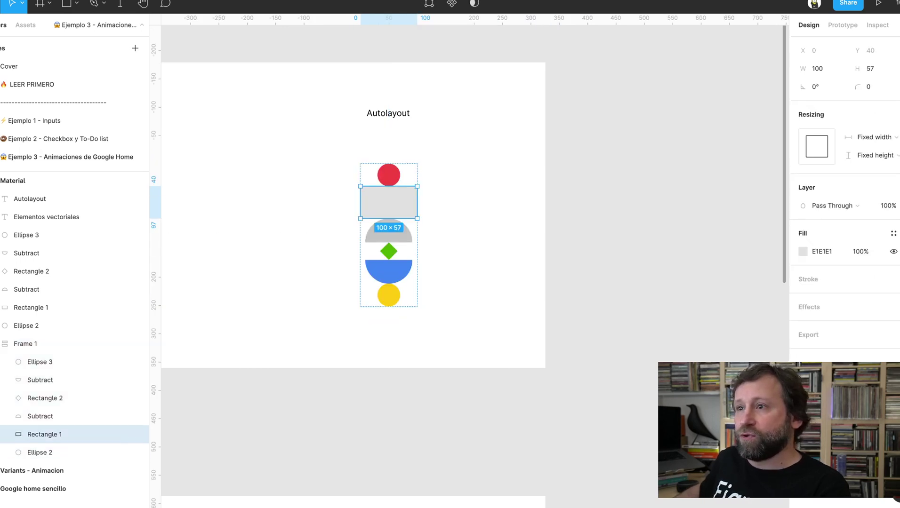
key("Escape")
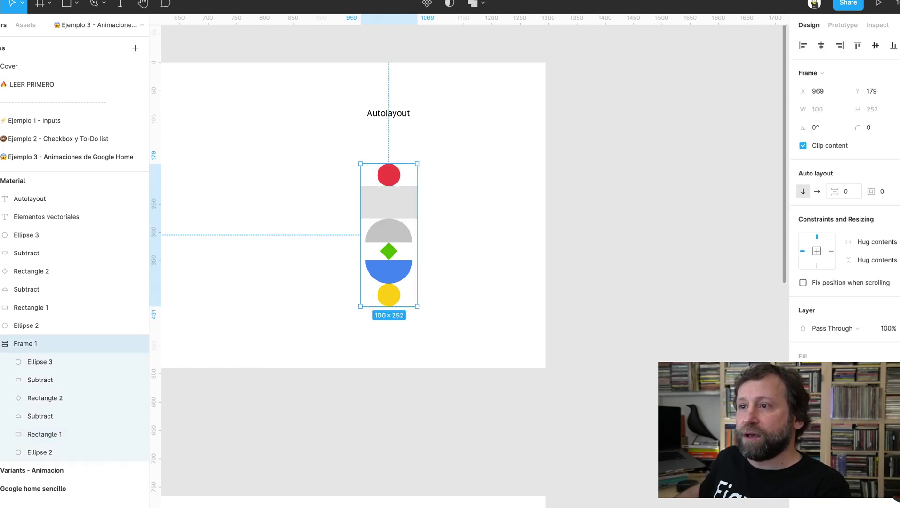
left_click_drag(834, 191, 834, 191)
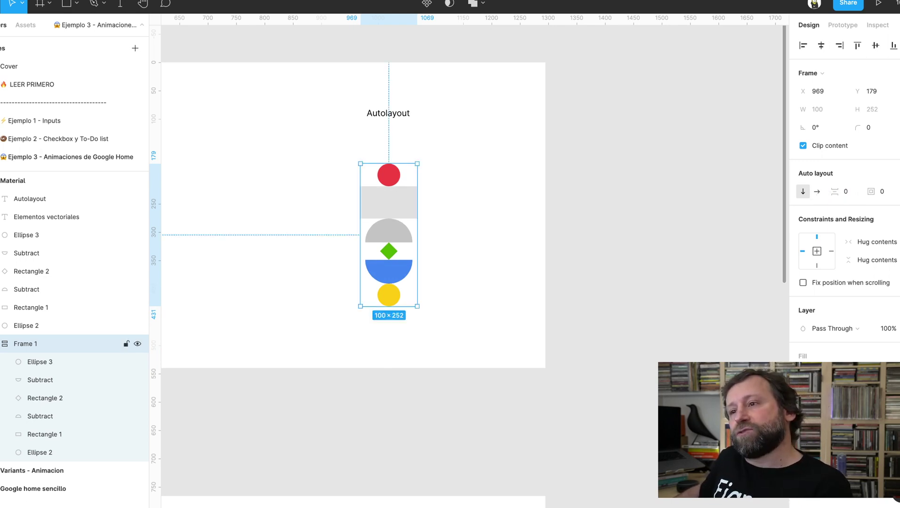
mouse_move(389, 272)
left_mouse_down()
mouse_move(389, 231)
mouse_move(389, 254)
left_mouse_up()
key("Escape")
Stretch Fotograma 1's frame to reveal its clipped shapes, then select the whole component set.
scroll(414, 212, "down", 1)
scroll(414, 211, "left", 1)
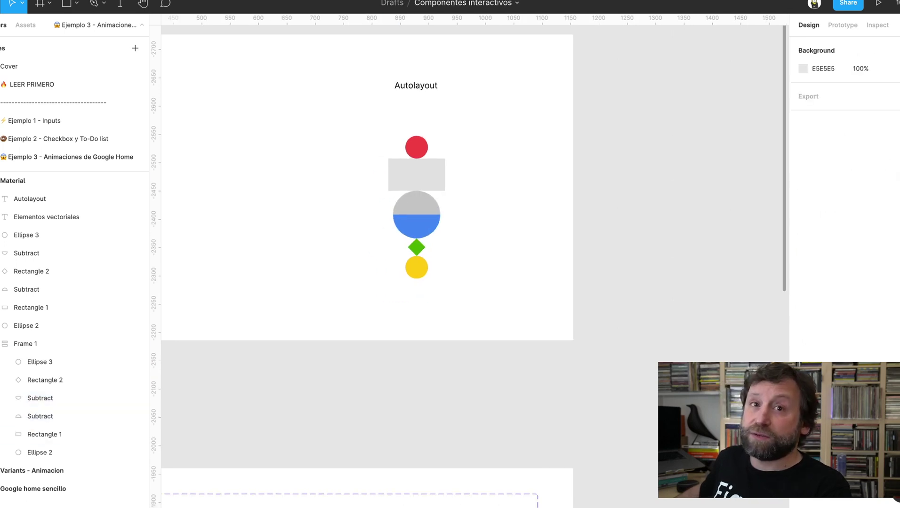
scroll(470, 235, "left", 1)
scroll(471, 235, "down", 2)
scroll(470, 235, "down", 2)
scroll(471, 235, "left", 2)
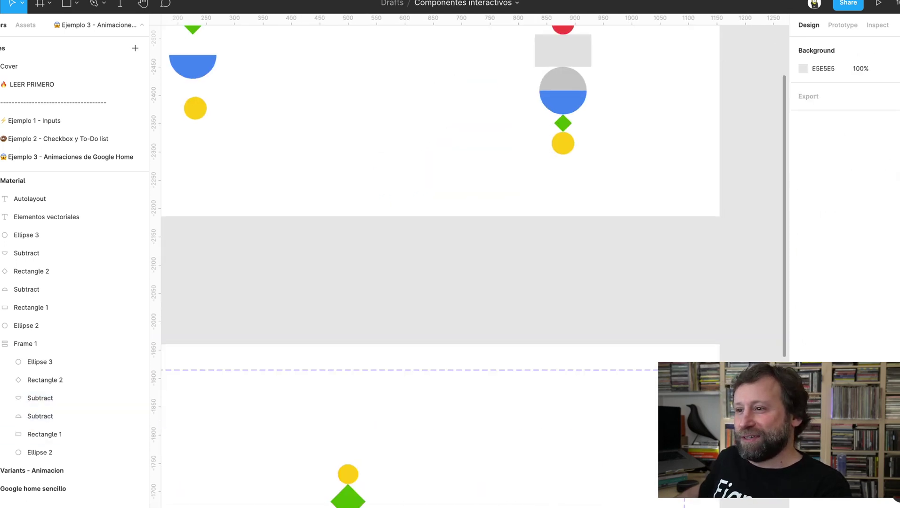
scroll(471, 235, "down", 1)
scroll(471, 235, "left", 1)
scroll(470, 236, "down", 3)
scroll(471, 235, "left", 3)
scroll(470, 259, "down", 2)
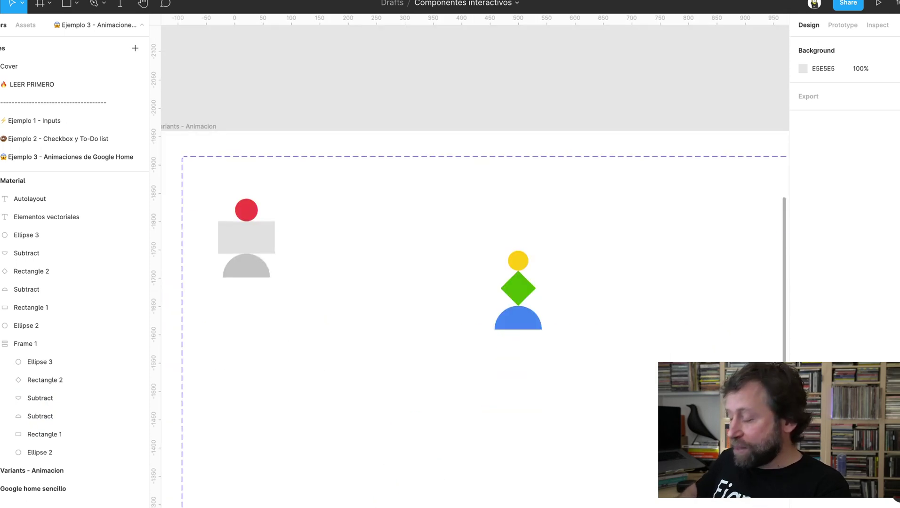
scroll(467, 269, "up", 3)
scroll(470, 235, "left", 3)
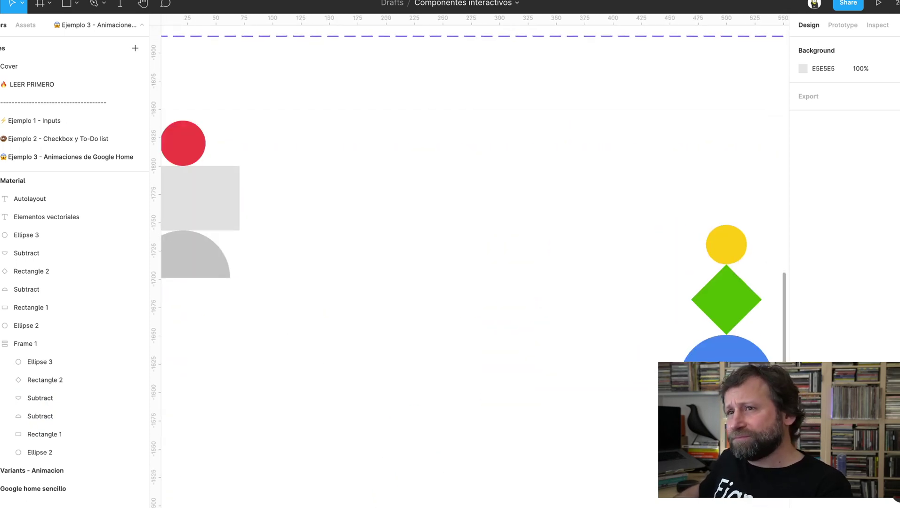
scroll(471, 235, "left", 1)
scroll(471, 235, "down", 1)
left_click(32, 470)
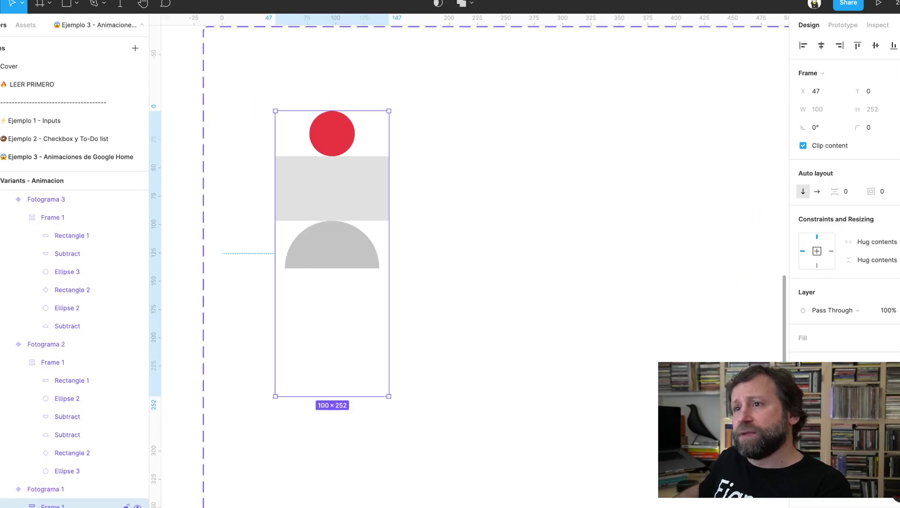
left_click(47, 490)
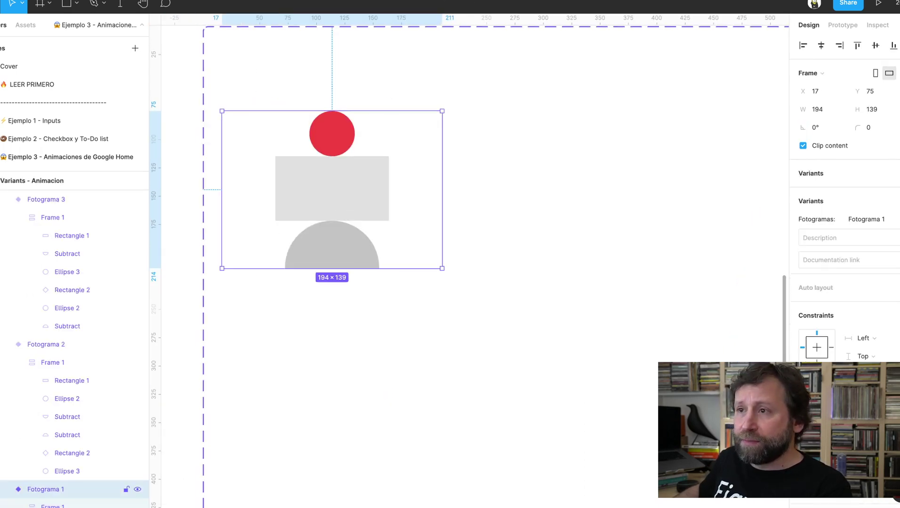
mouse_move(332, 268)
left_mouse_down()
mouse_move(332, 372)
mouse_move(332, 268)
left_mouse_up()
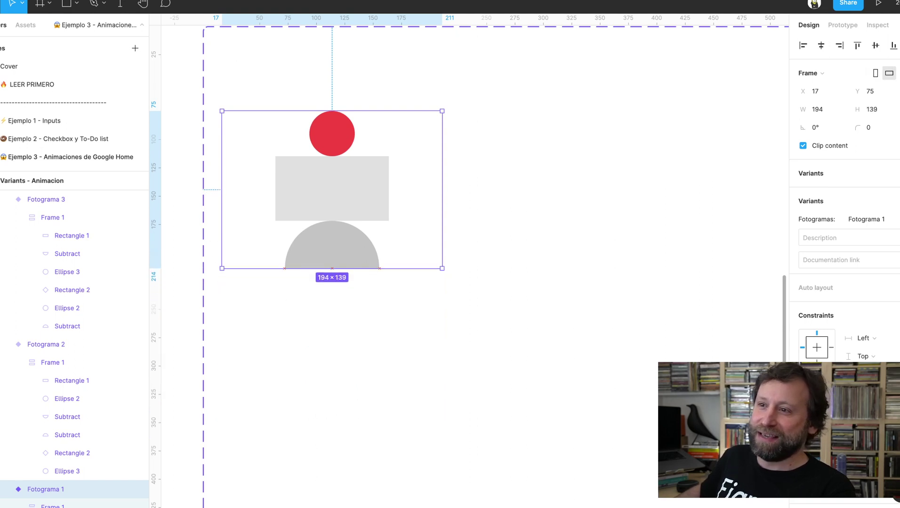
key("Escape")
Zoom out, pan the canvas, and switch the left sidebar to the Assets library.
key("minus")
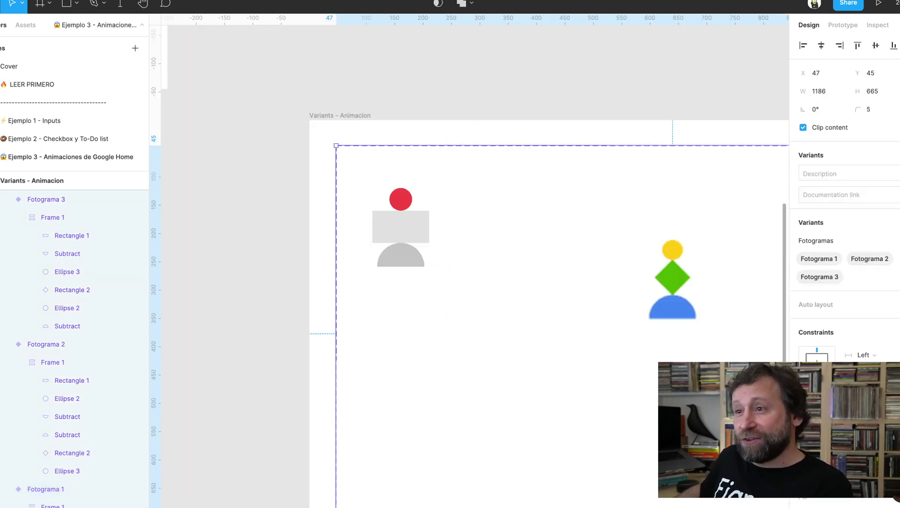
scroll(470, 259, "right", 5)
scroll(471, 258, "left", 2)
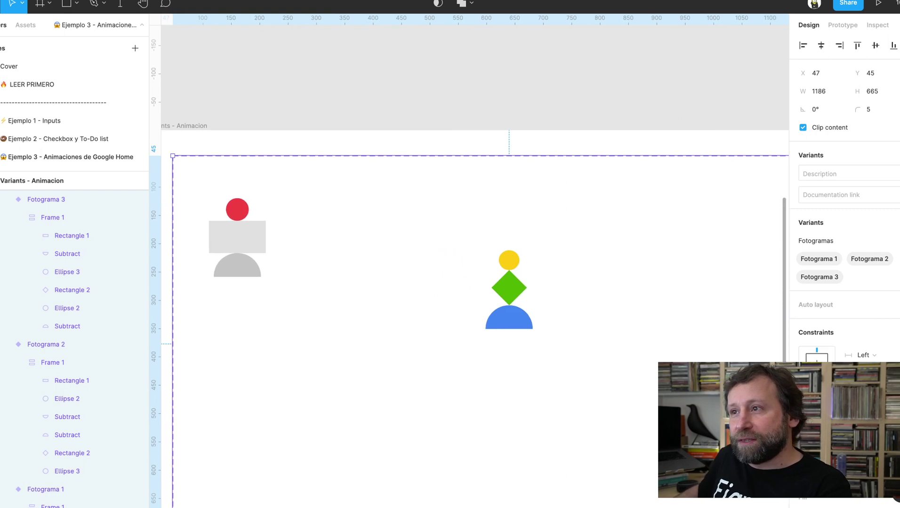
scroll(470, 259, "up", 5)
scroll(471, 259, "right", 5)
scroll(471, 258, "up", 1)
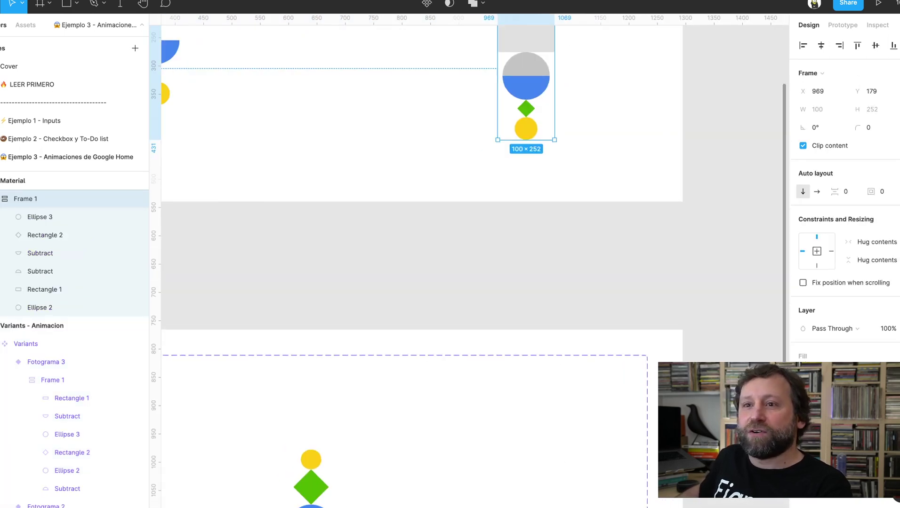
scroll(471, 259, "down", 4)
scroll(471, 259, "left", 5)
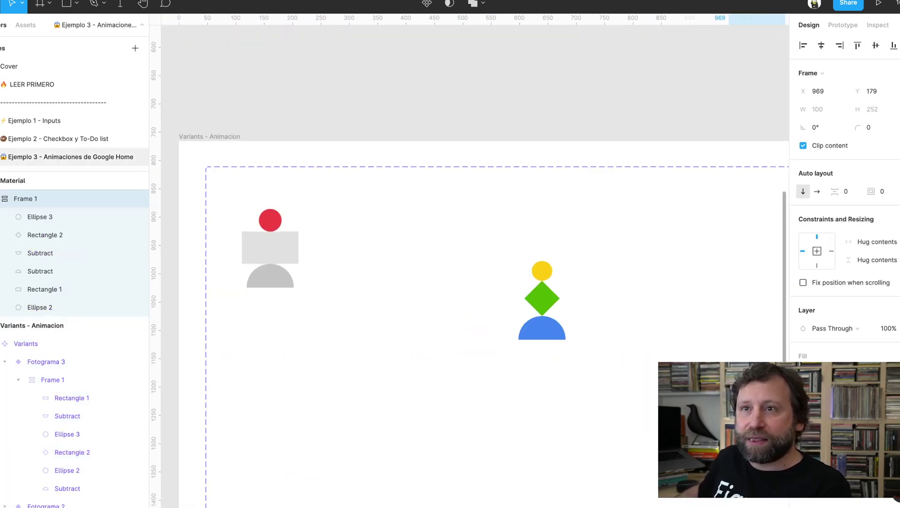
left_click(25, 25)
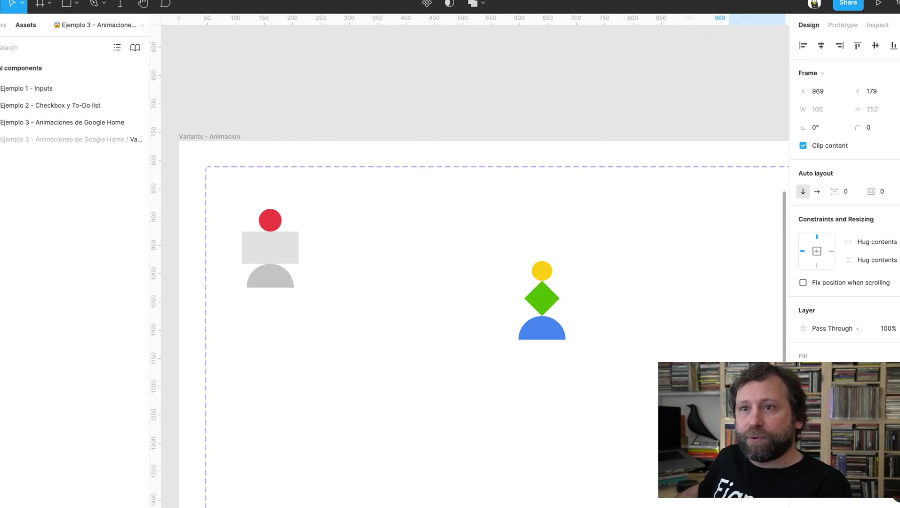
Place a Fotograma component instance above the Variants - Animacion frame.
key("Escape")
left_click_drag(15, 174, 416, 92)
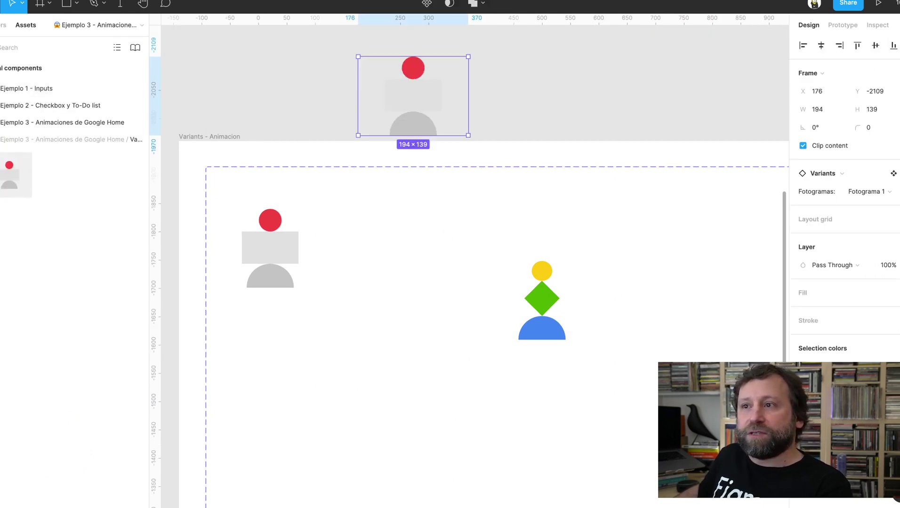
scroll(416, 91, "up", 5)
scroll(416, 92, "right", 4)
left_click_drag(321, 211, 353, 188)
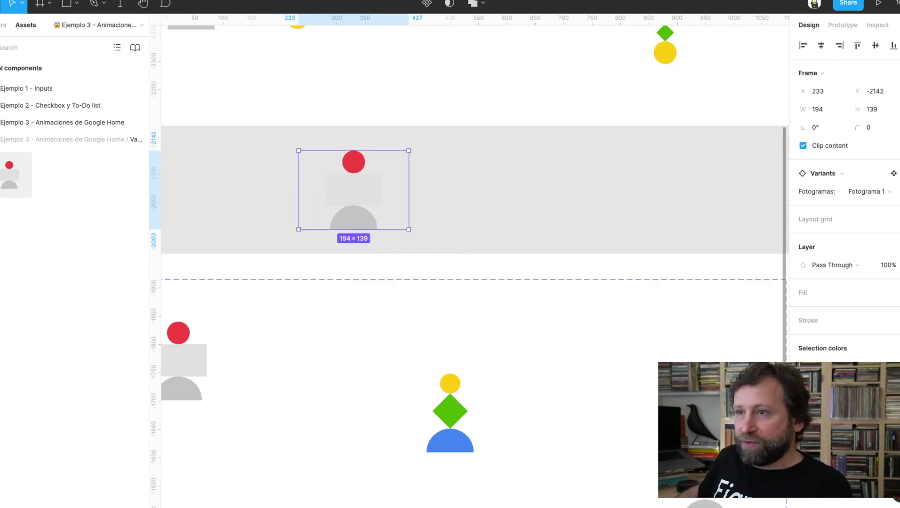
Stretch the instance to 194×229 and inspect its inner stacked frame.
scroll(353, 190, "down", 1)
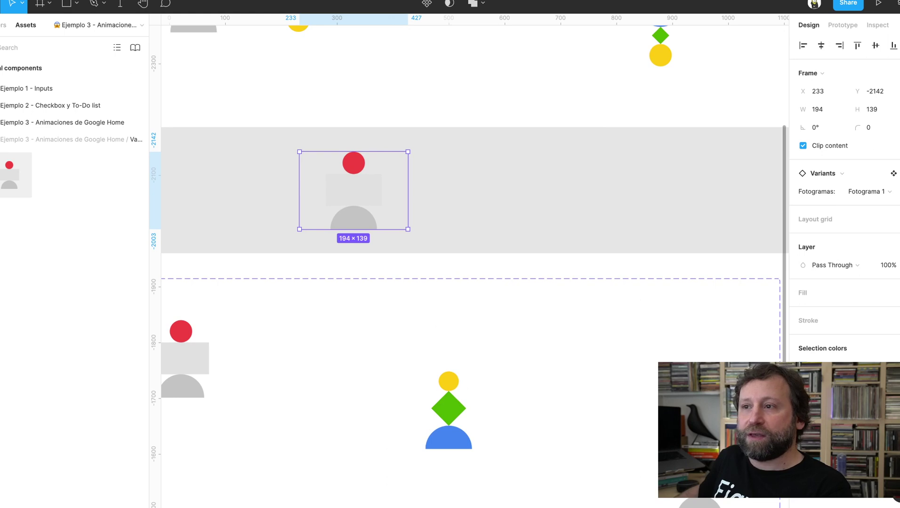
left_click_drag(353, 229, 354, 278)
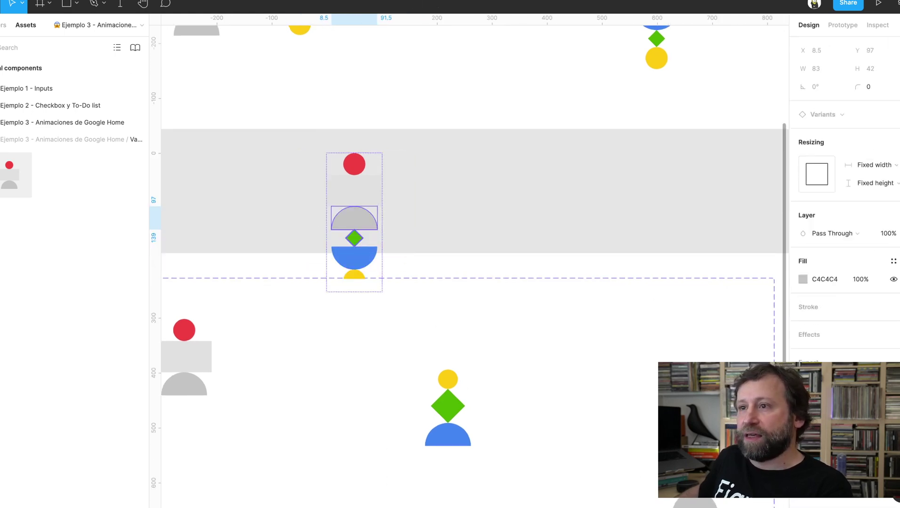
key("Up")
key("Up")
key("Up")
key("shift+a")
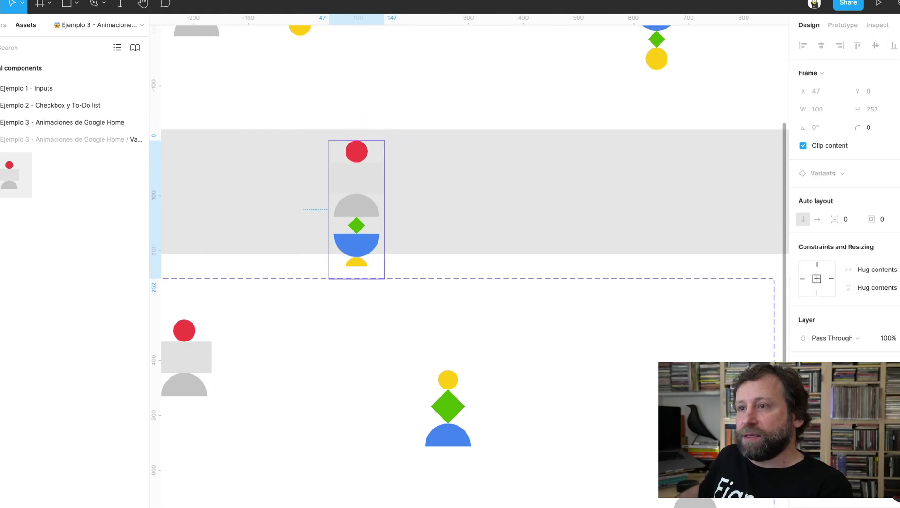
key("ctrl+z")
key("ctrl+z")
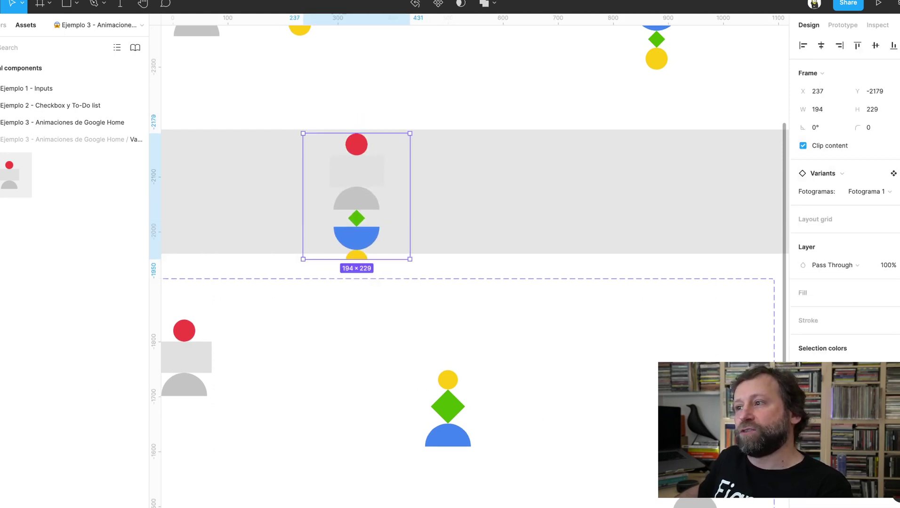
key("shift+a")
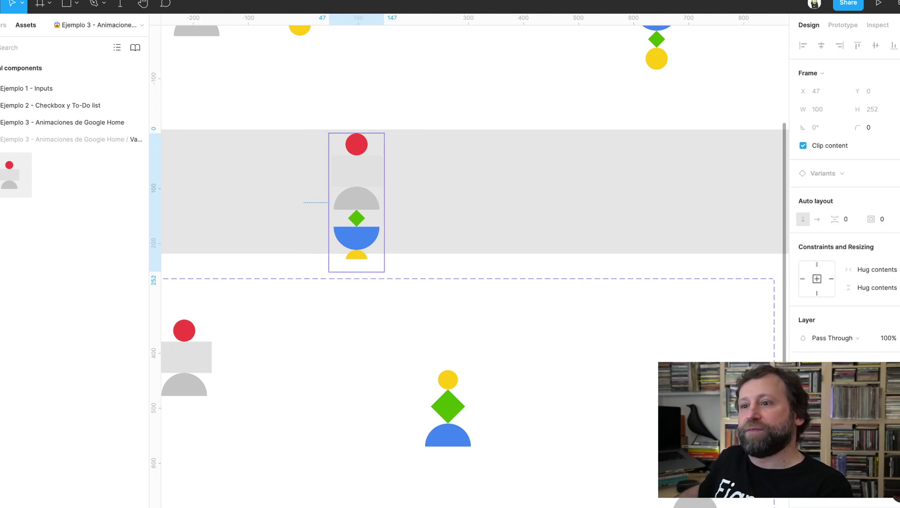
key("Escape")
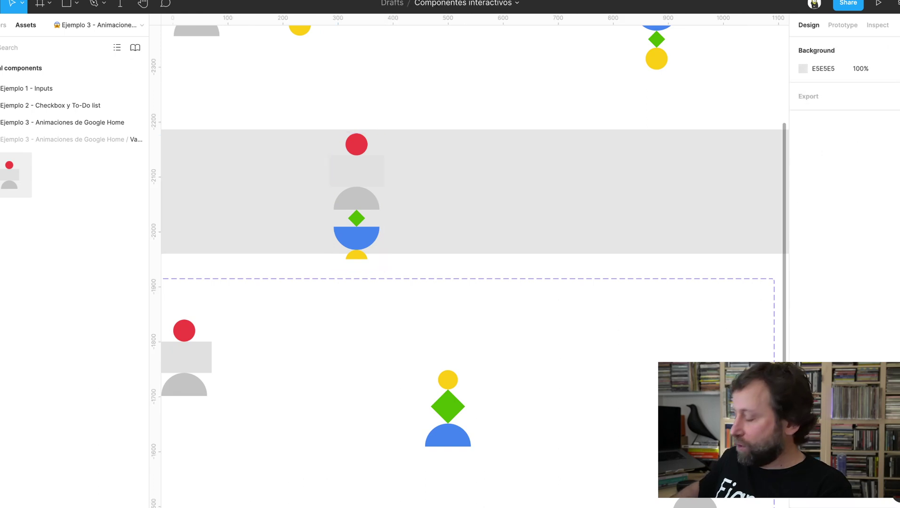
left_click(16, 175)
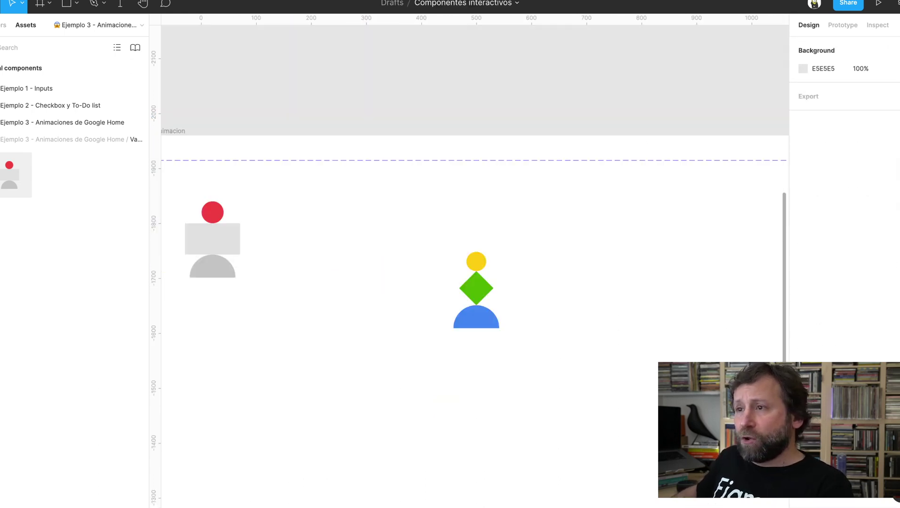
key("Return")
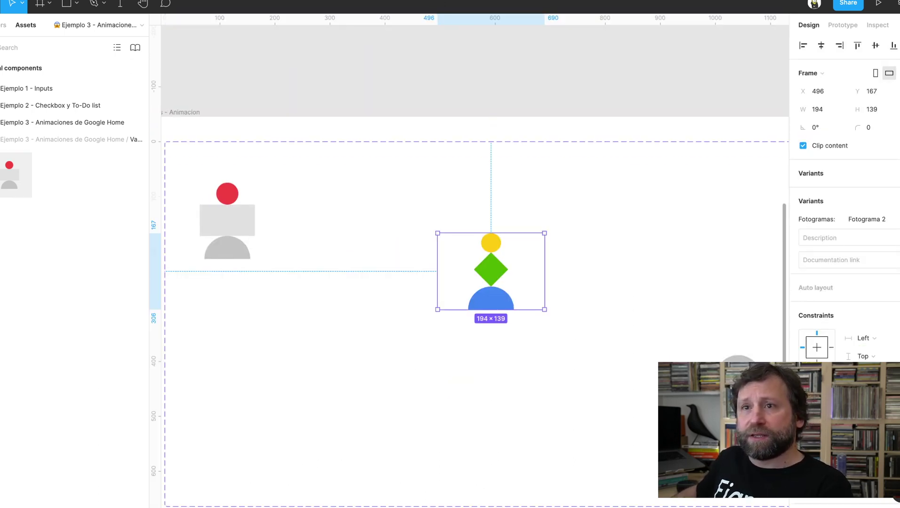
key("Tab")
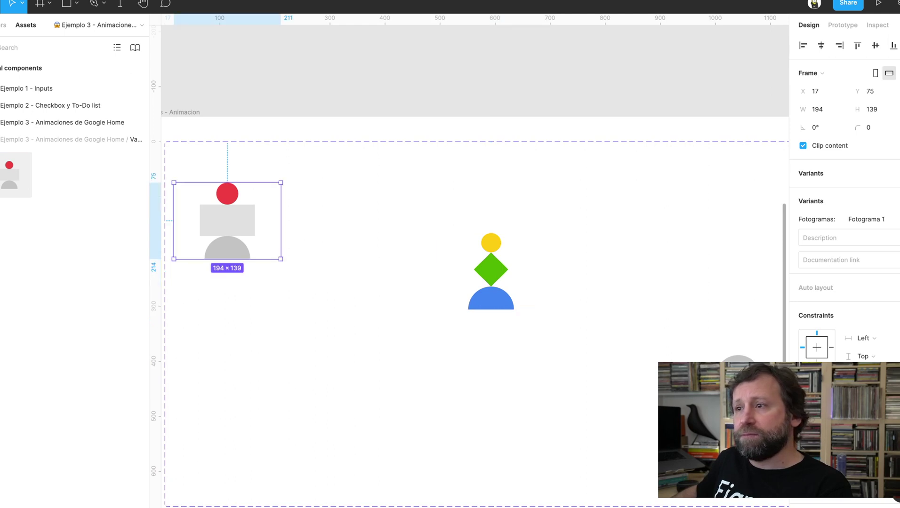
key("shift+Tab")
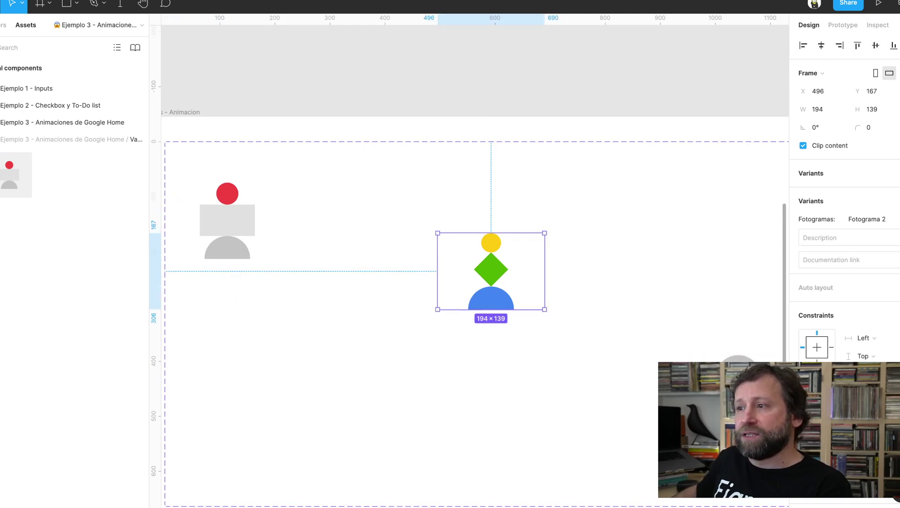
scroll(471, 258, "right", 4)
scroll(471, 259, "right", 1)
scroll(471, 259, "left", 2)
scroll(470, 259, "up", 1)
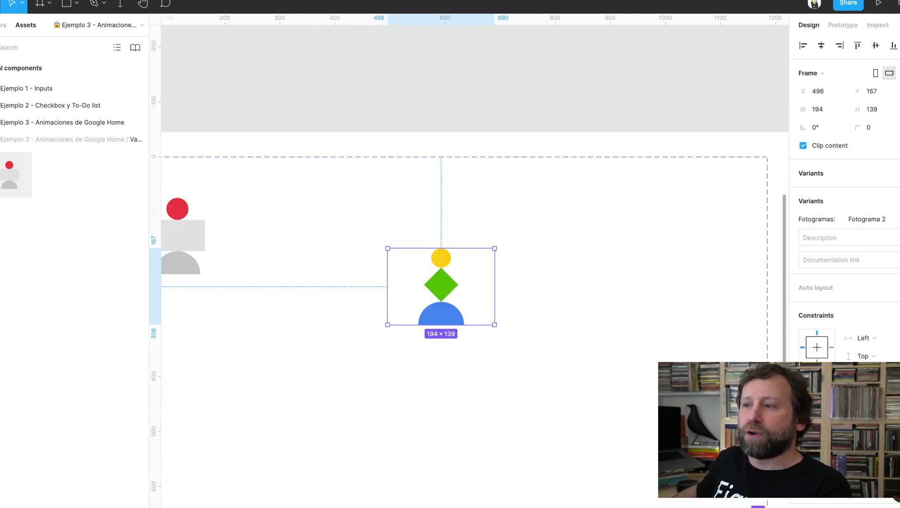
scroll(470, 259, "left", 2)
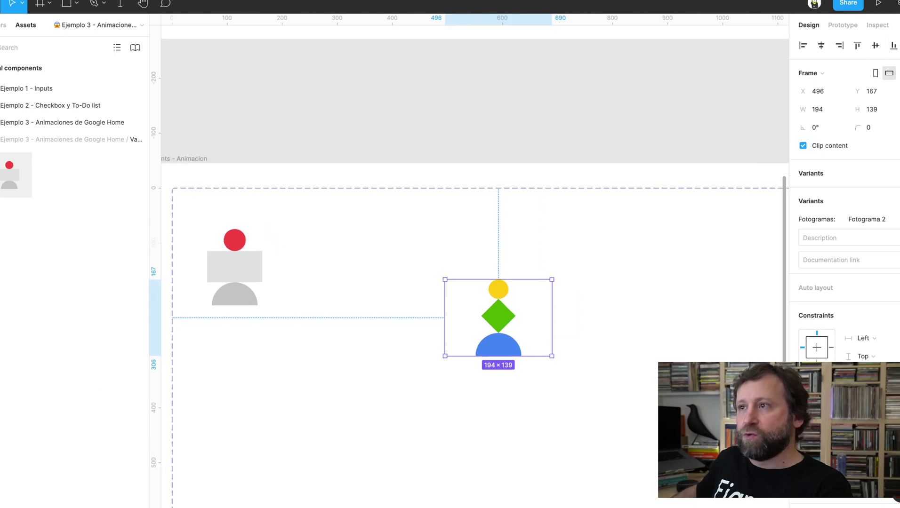
scroll(470, 259, "up", 3)
scroll(470, 258, "right", 2)
scroll(471, 259, "up", 2)
scroll(470, 259, "right", 3)
Enlarge the grey rectangle to about 106×60; try resizing the blue half-circle, then undo.
left_click(503, 104)
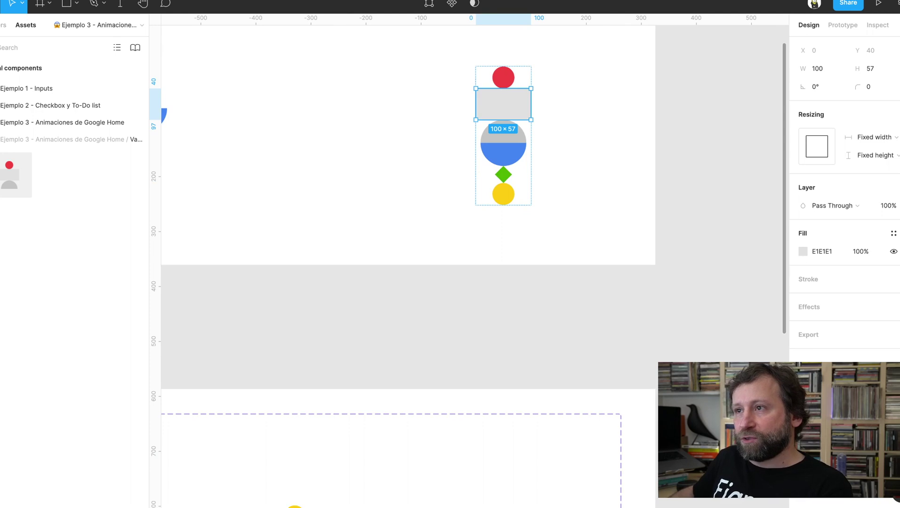
left_click_drag(531, 89, 535, 88)
left_click(505, 156)
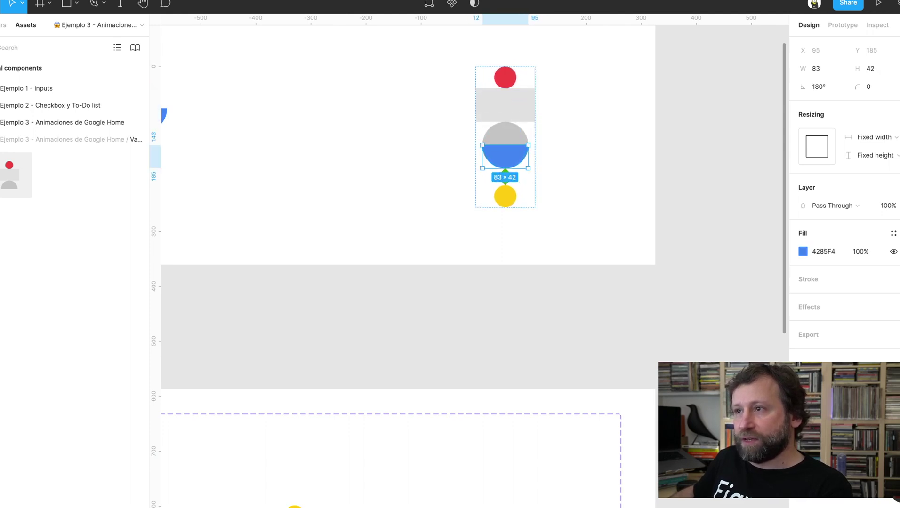
left_click_drag(528, 167, 522, 162)
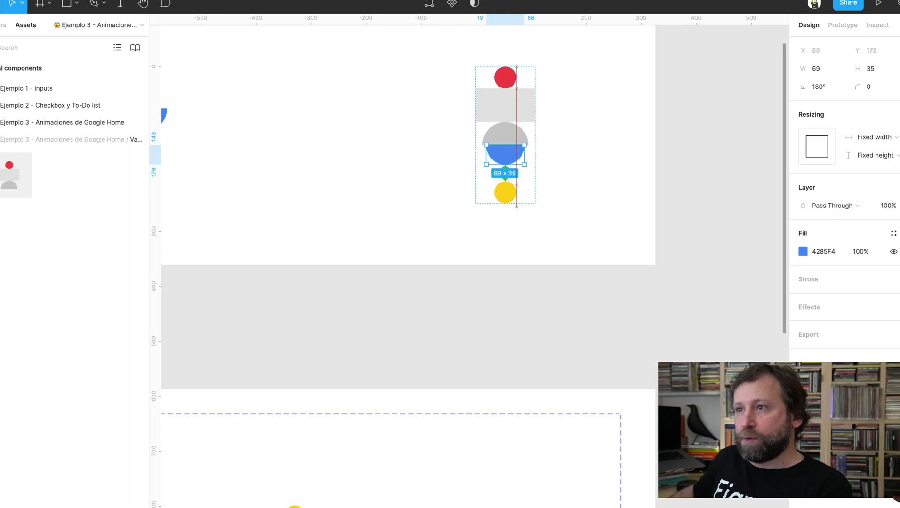
key("ctrl+z")
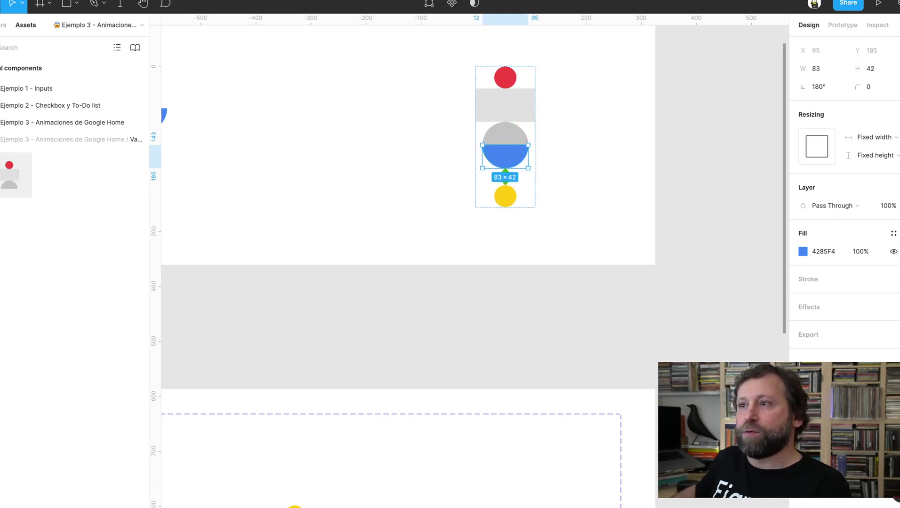
key("Escape")
scroll(470, 259, "down", 5)
Select the component set, then the centre Fotograma 2 variant.
scroll(470, 259, "down", 5)
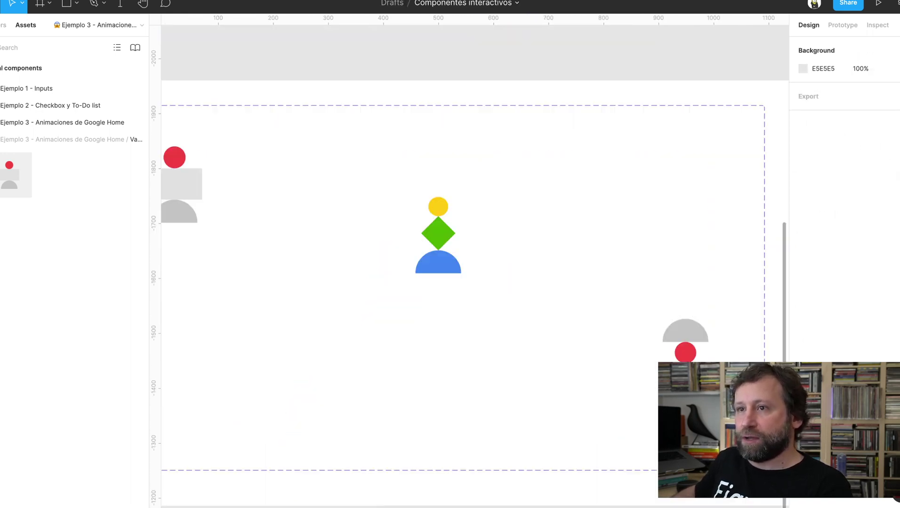
scroll(471, 259, "down", 2)
scroll(470, 259, "up", 1)
left_click(213, 188)
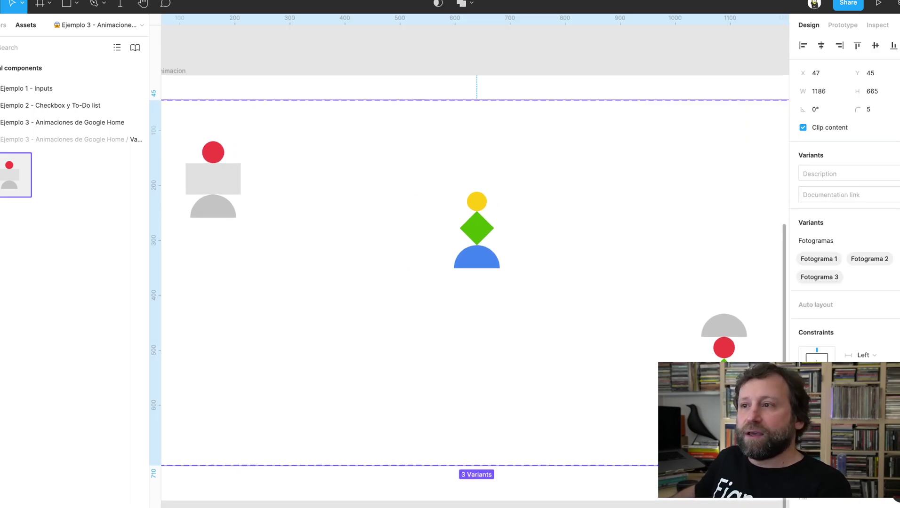
left_click(477, 230)
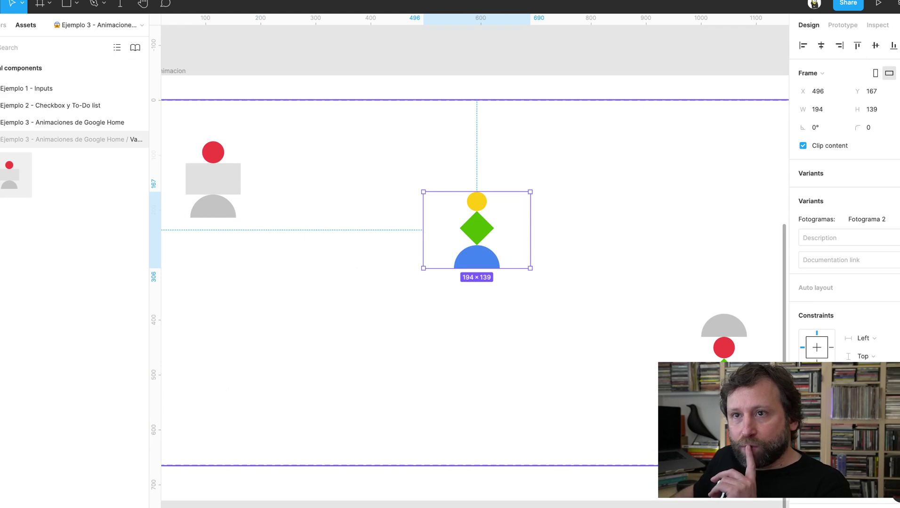
Show the layer list and collapse the Frame 1 trees of Fotograma 3 and Fotograma 2.
left_click(4, 25)
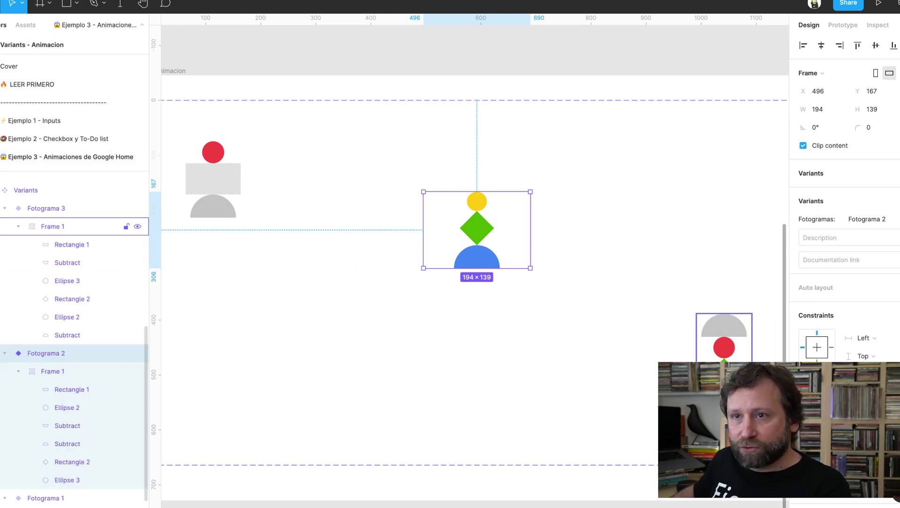
left_click(18, 226)
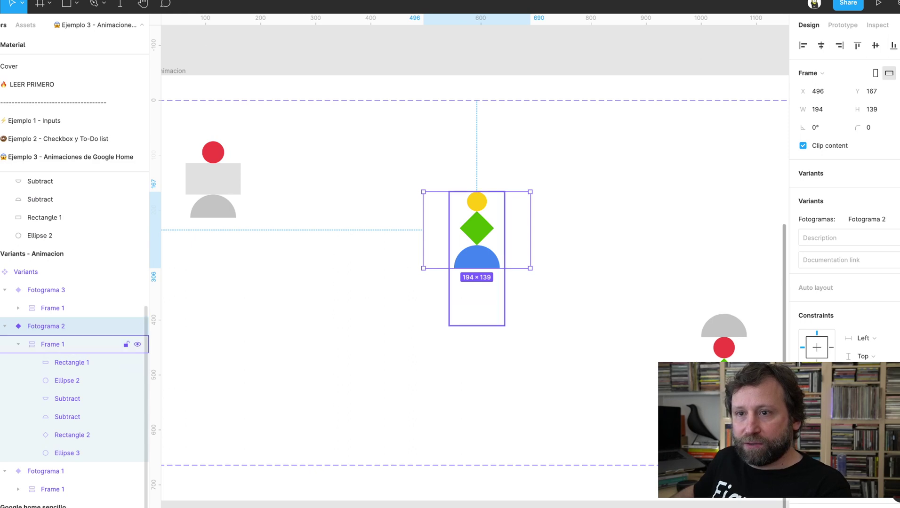
left_click(4, 326)
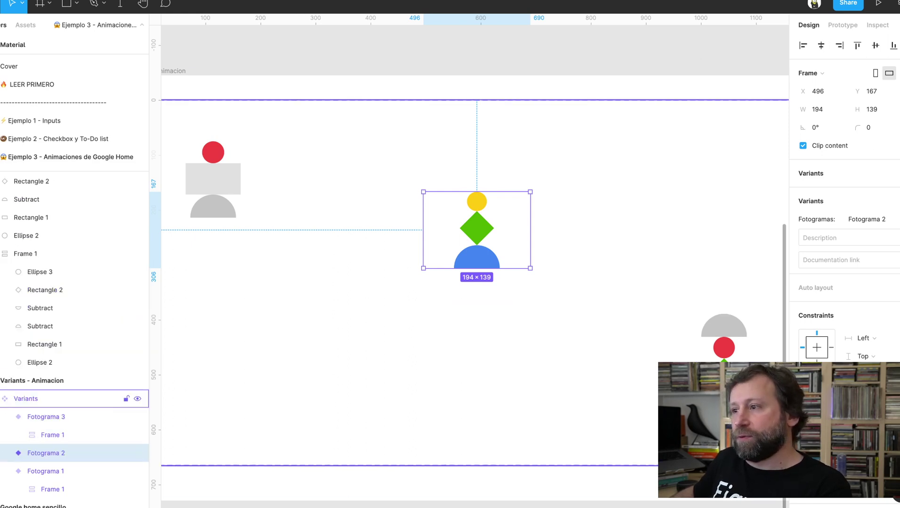
scroll(470, 259, "left", 2)
scroll(71, 470, "up", 1)
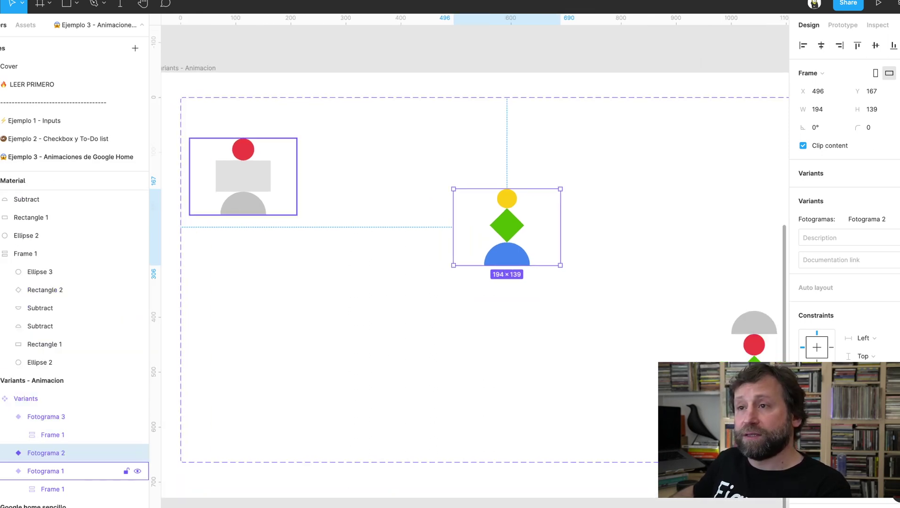
Select Fotograma 1 and show the variants' prototype connections.
left_click(46, 471)
key("shift+e")
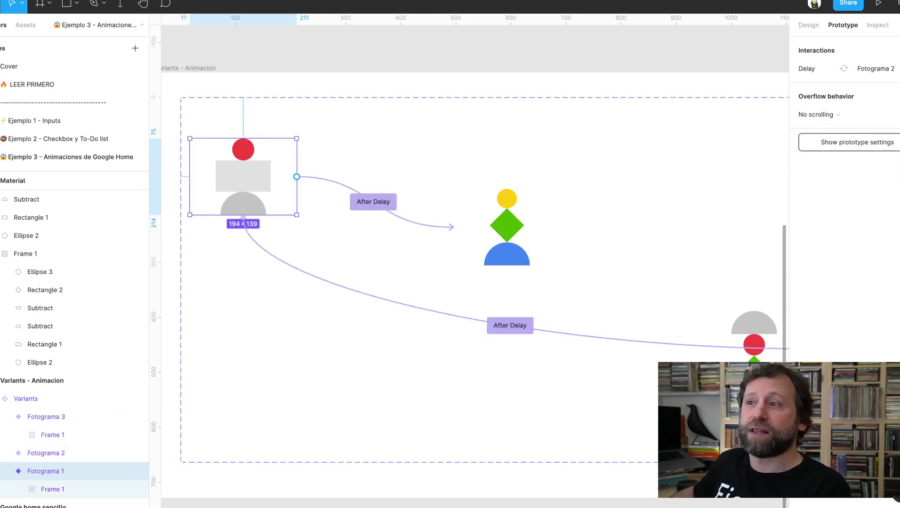
scroll(471, 259, "left", 2)
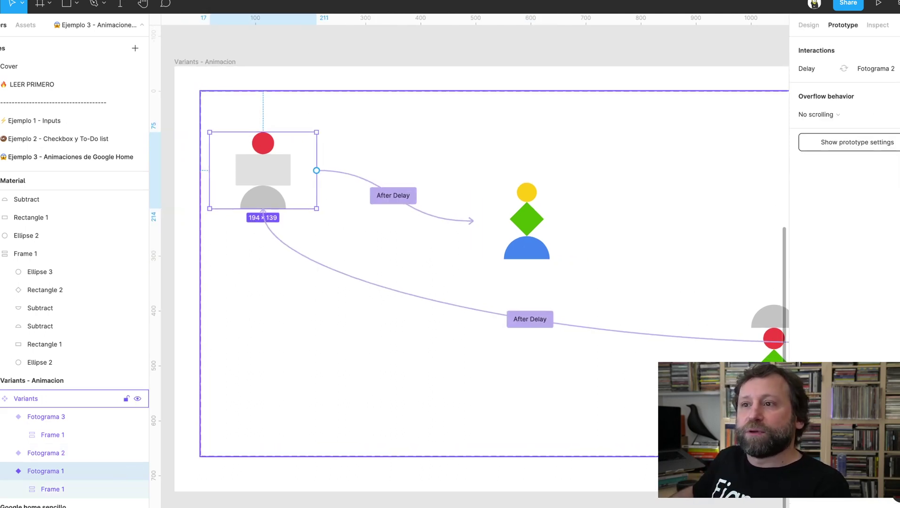
scroll(470, 259, "right", 2)
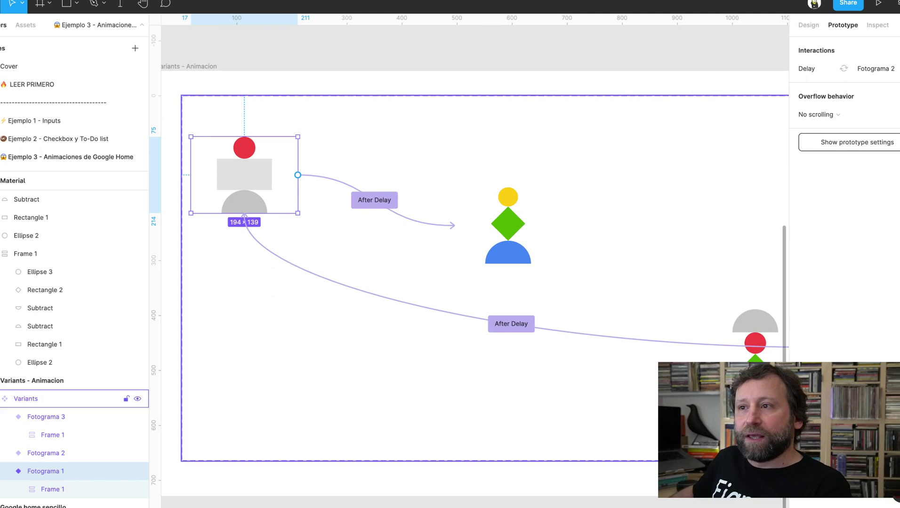
Inspect Fotograma 1's After Delay interaction and its trigger options, keeping After delay.
left_click(374, 199)
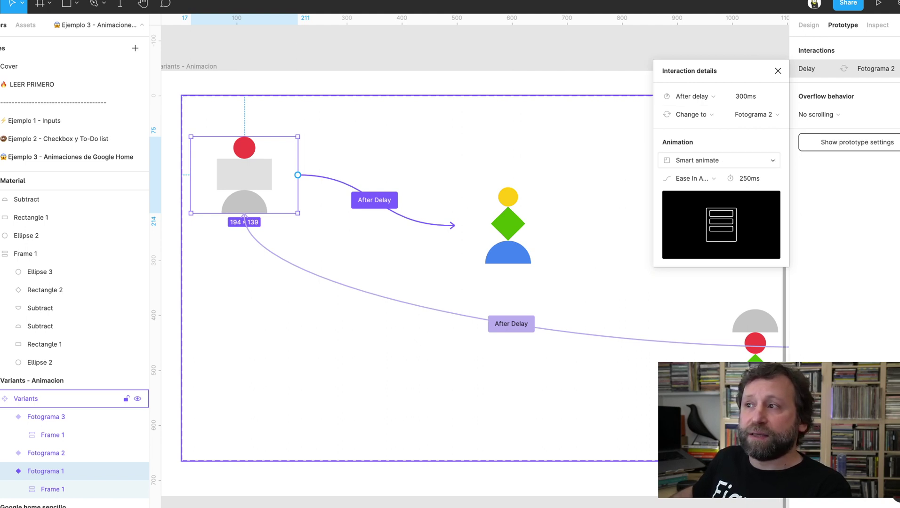
left_click(694, 96)
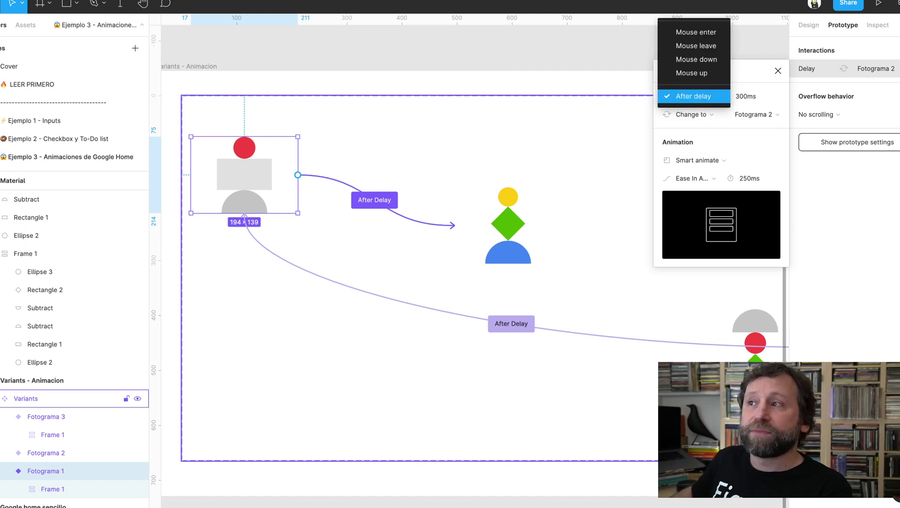
scroll(694, 80, "up", 3)
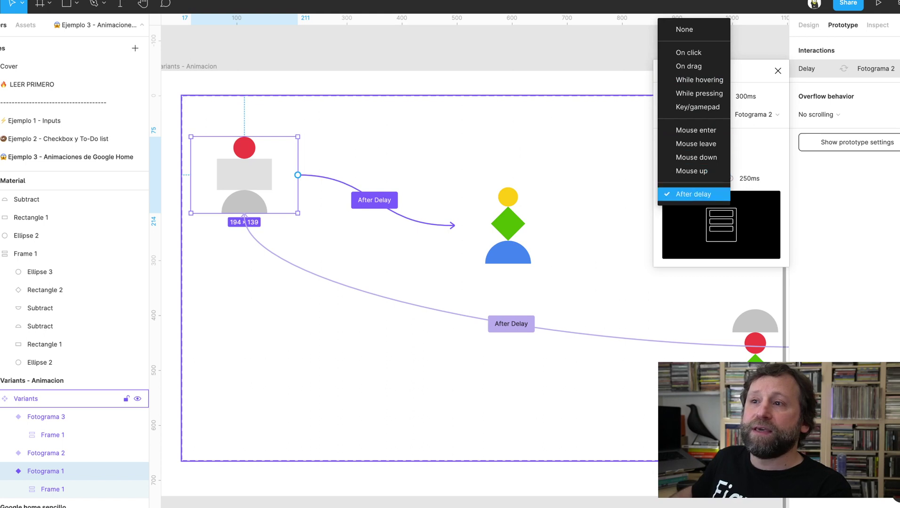
key("Escape")
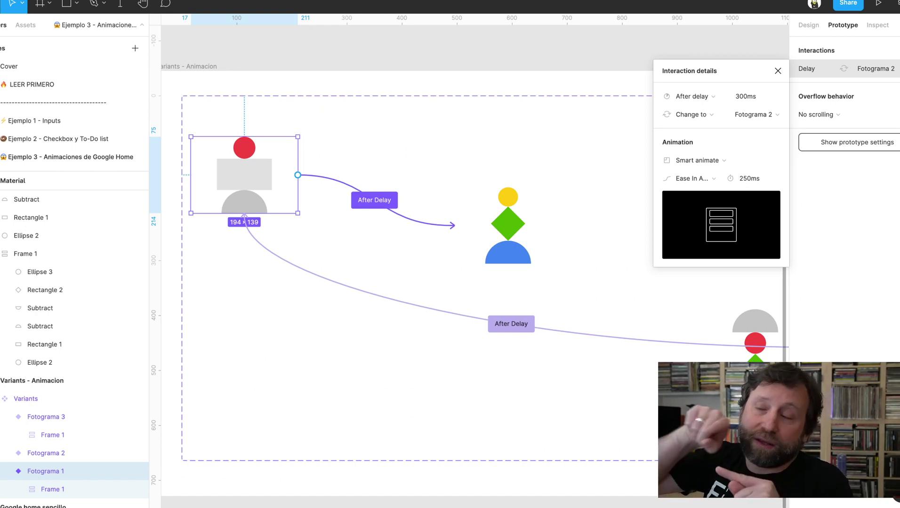
scroll(423, 282, "right", 2)
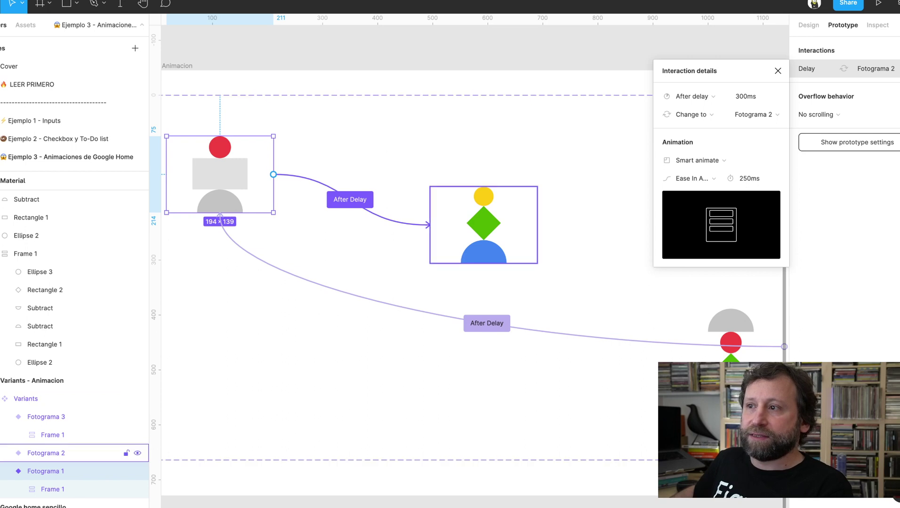
Select Fotograma 2 and enlarge it to reveal its hidden shapes.
left_click(483, 226)
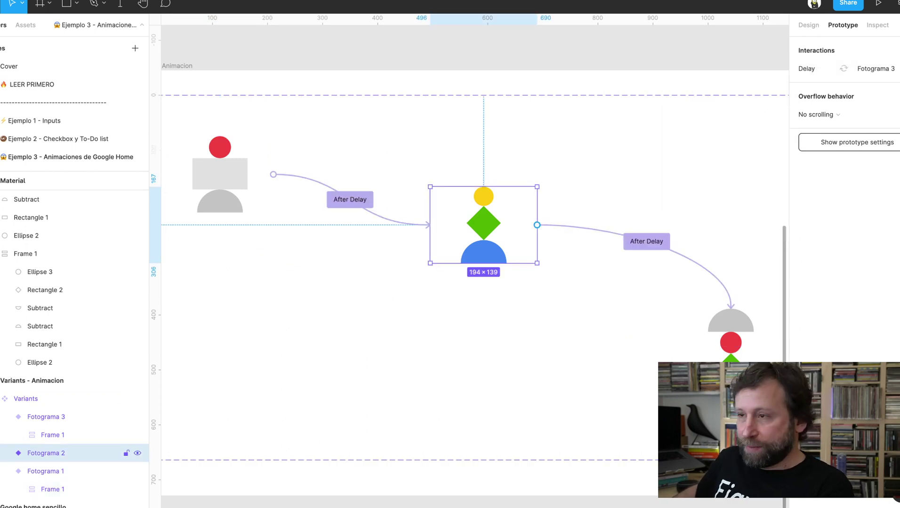
scroll(471, 259, "right", 1)
mouse_move(474, 262)
left_mouse_down()
mouse_move(474, 326)
mouse_move(474, 263)
left_mouse_up()
scroll(470, 259, "right", 2)
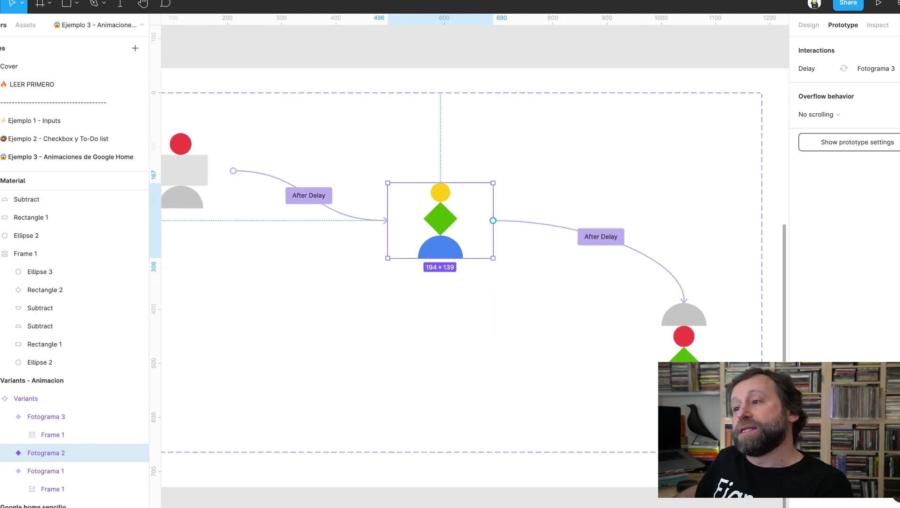
Review Fotograma 2's interaction to Fotograma 3, keeping Ease In And Out, then select Fotograma 3.
left_click(806, 68)
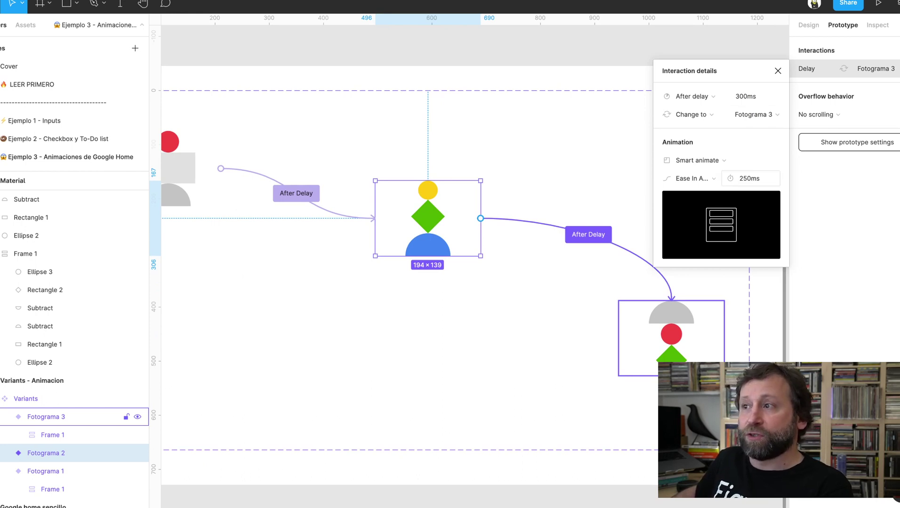
left_click(692, 178)
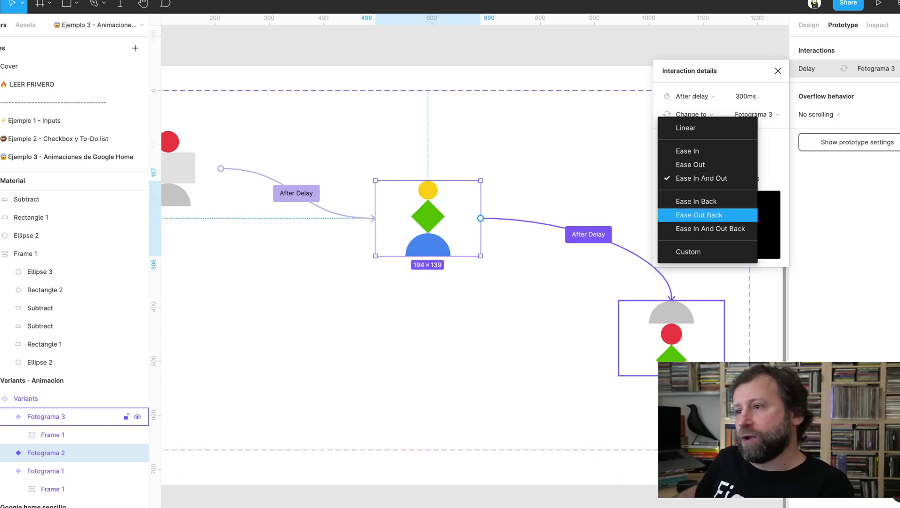
key("Escape")
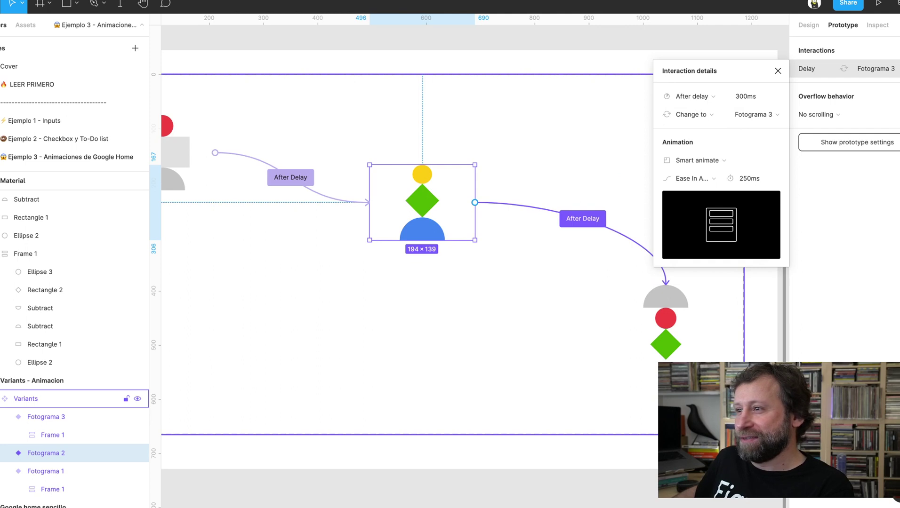
left_click(46, 417)
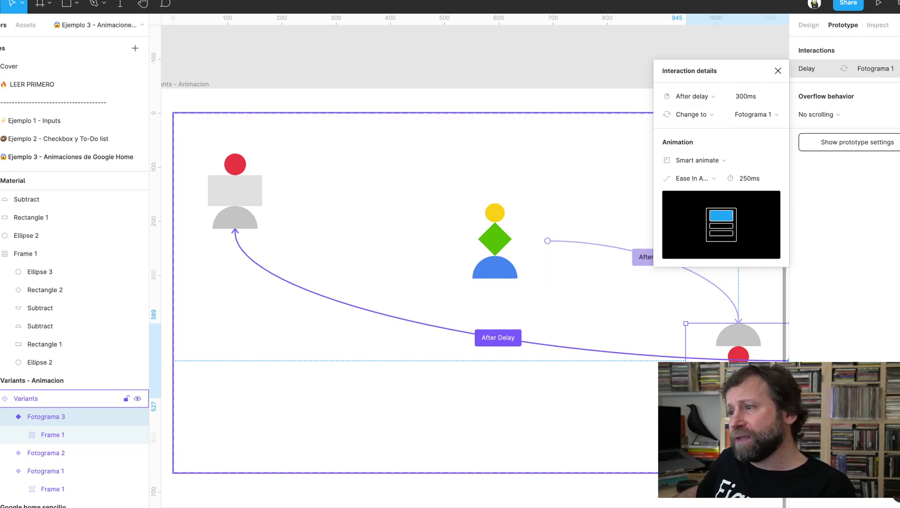
scroll(471, 258, "right", 7)
scroll(470, 258, "down", 2)
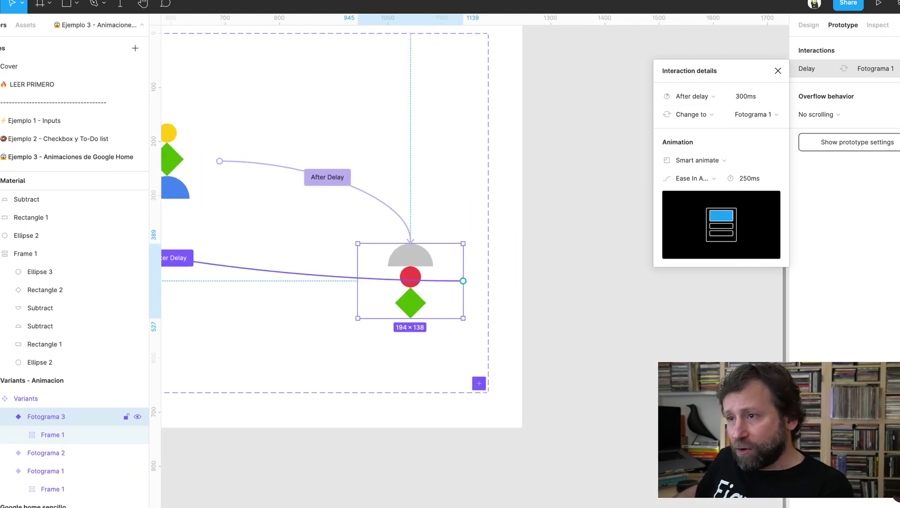
left_click_drag(411, 318, 411, 378)
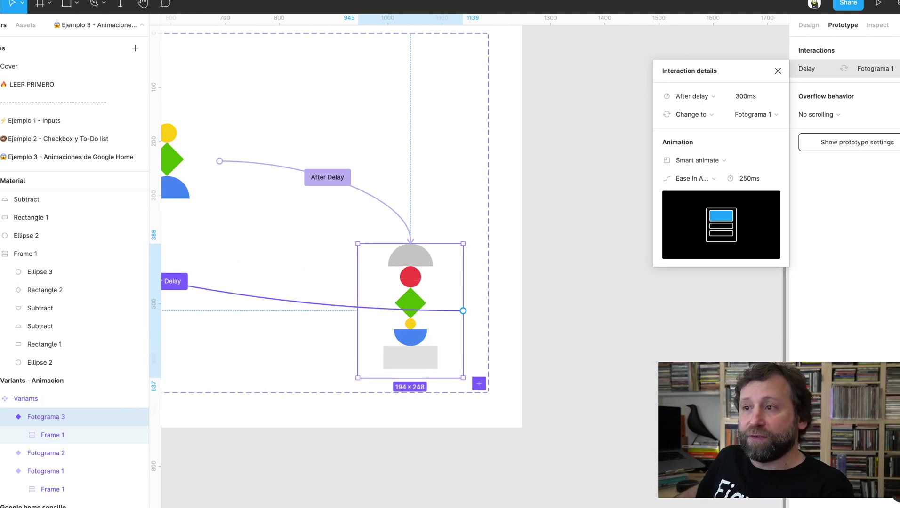
key("ctrl+z")
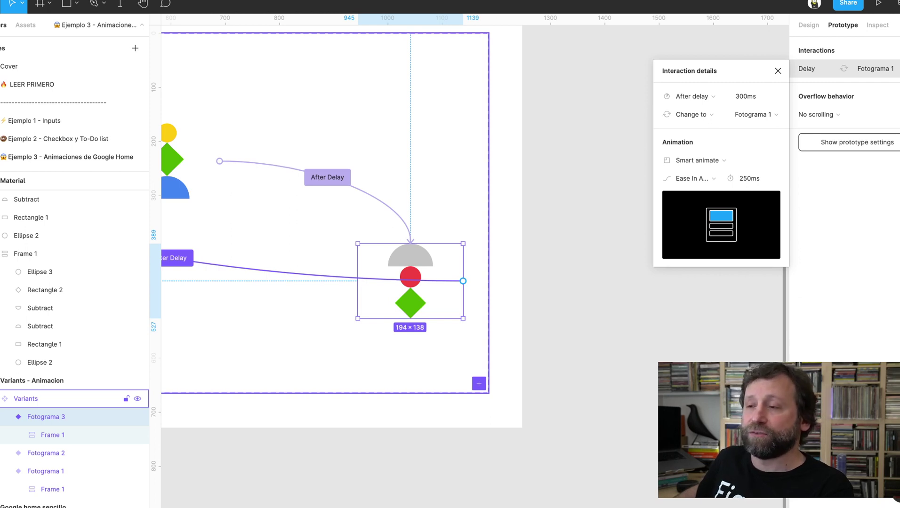
scroll(357, 226, "left", 2)
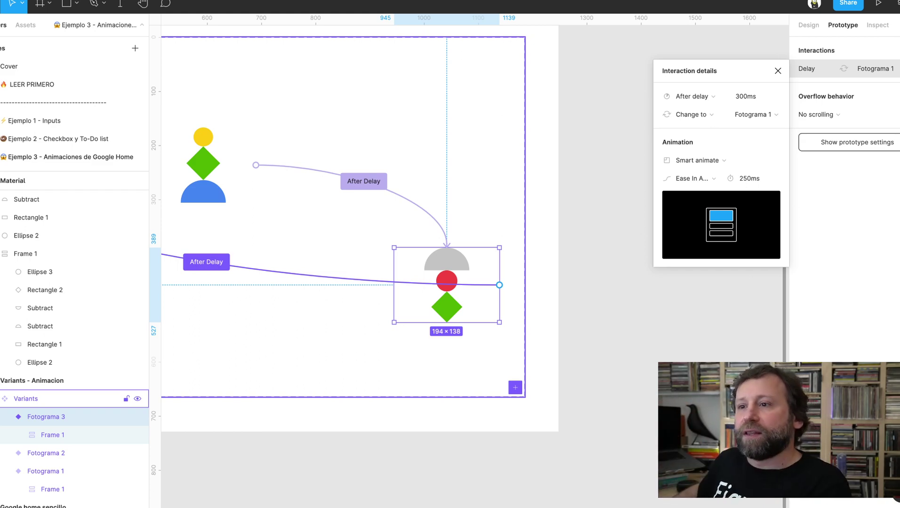
scroll(376, 235, "left", 10)
scroll(376, 235, "left", 7)
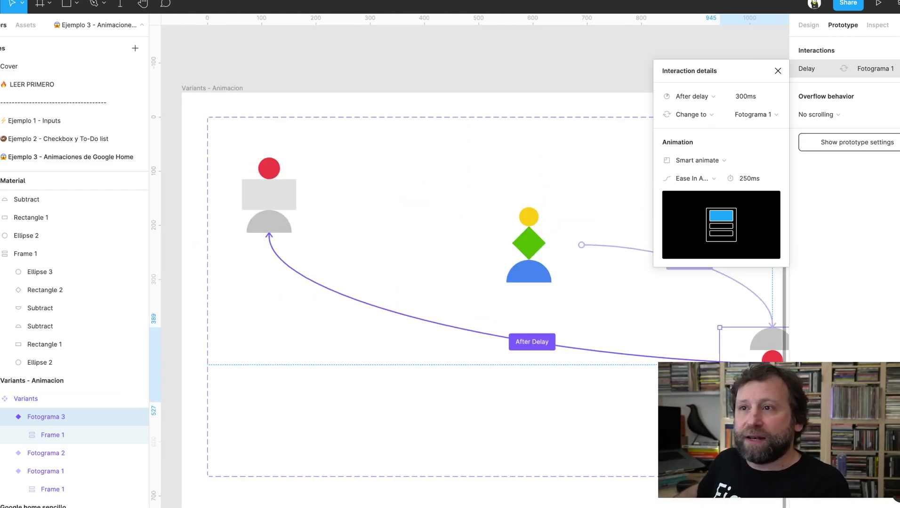
scroll(376, 236, "up", 2)
scroll(471, 259, "left", 5)
scroll(471, 259, "left", 3)
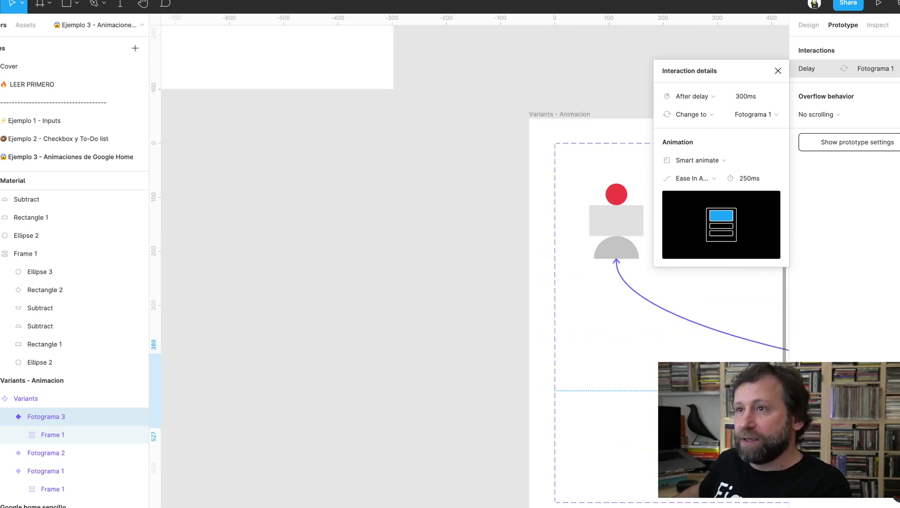
scroll(470, 258, "down", 3, "ctrl")
scroll(471, 258, "left", 2)
scroll(470, 258, "up", 3)
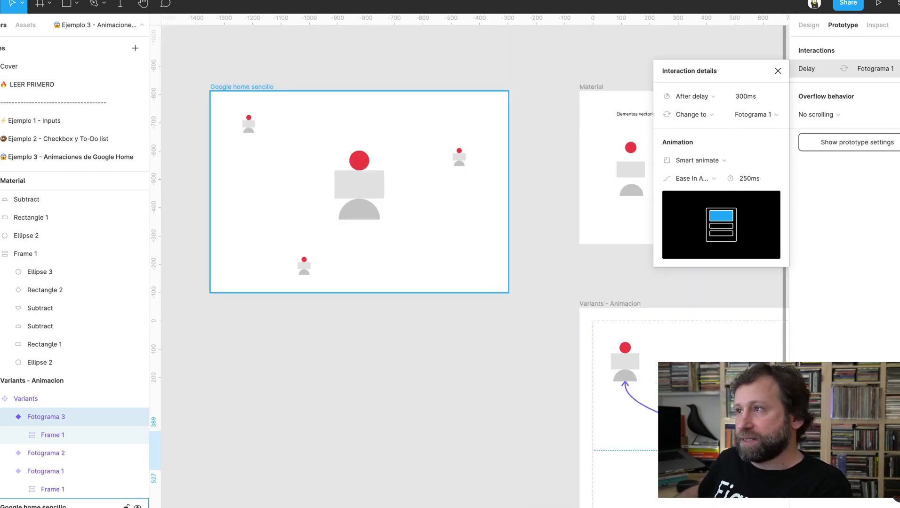
Preview the Google home sencillo frame's animation and select its small top-left instance.
left_click(242, 87)
left_click(878, 4)
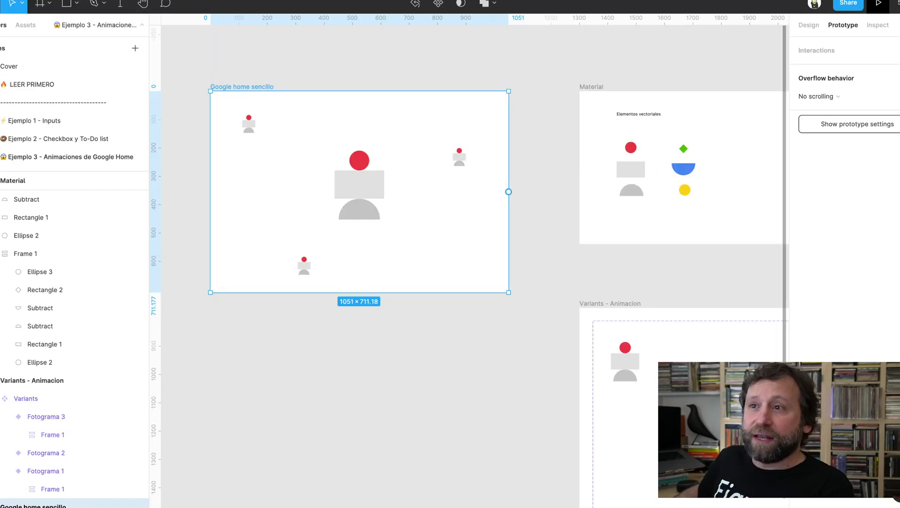
left_click(248, 125)
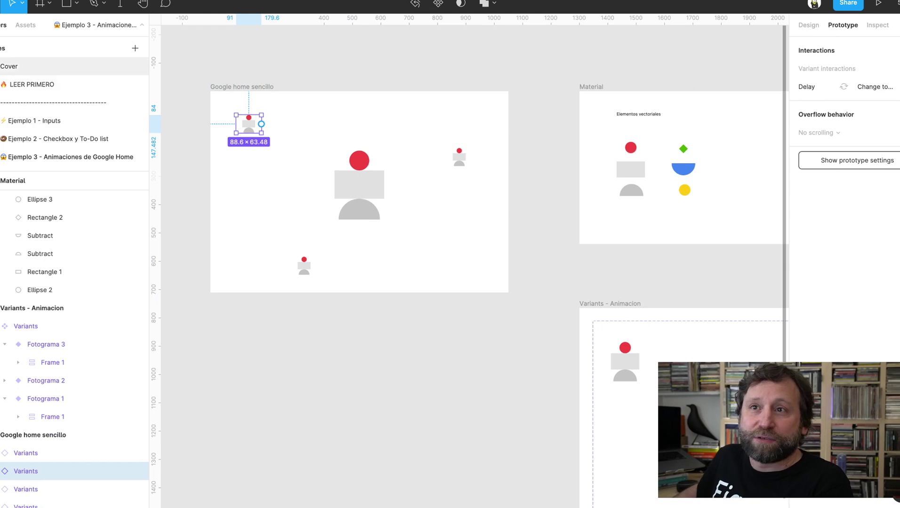
Drop two Variants instances from Assets into the frame, then go to the LEER PRIMERO page.
left_click(25, 25)
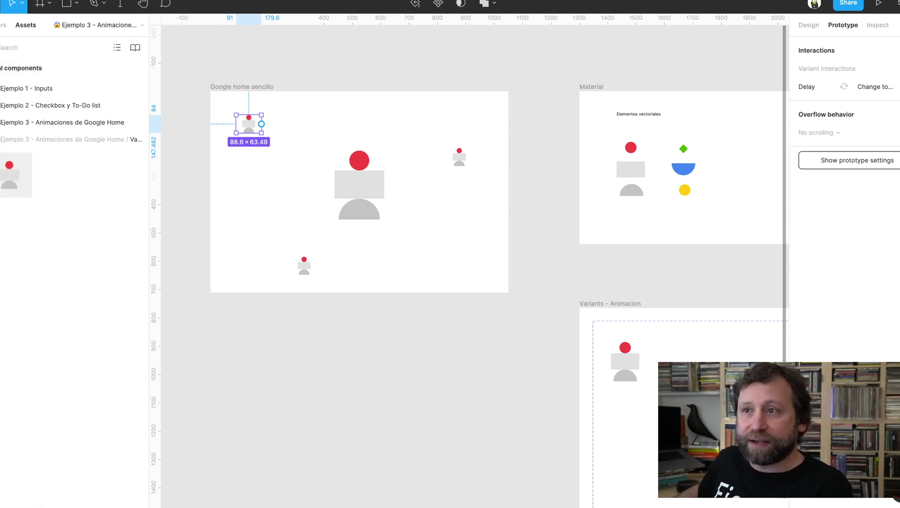
left_click_drag(9, 174, 447, 240)
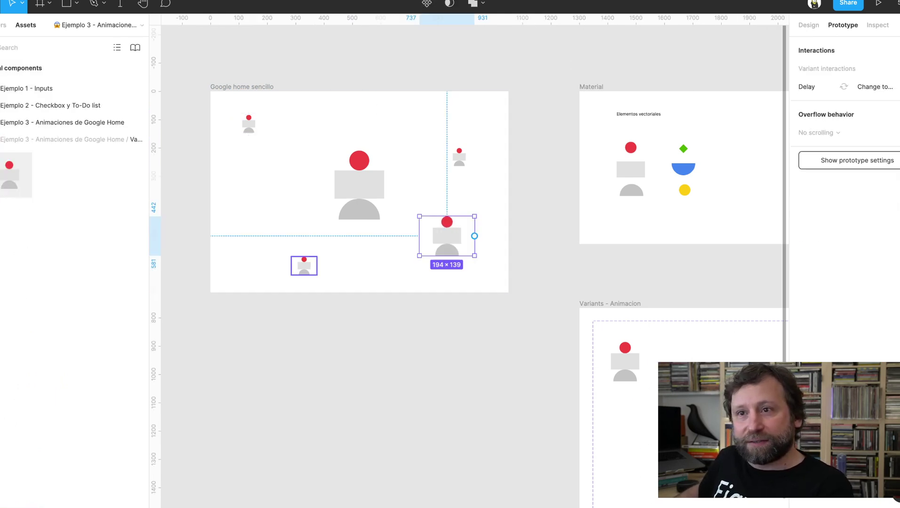
mouse_move(9, 174)
left_mouse_down()
mouse_move(264, 195)
mouse_move(256, 195)
left_mouse_up()
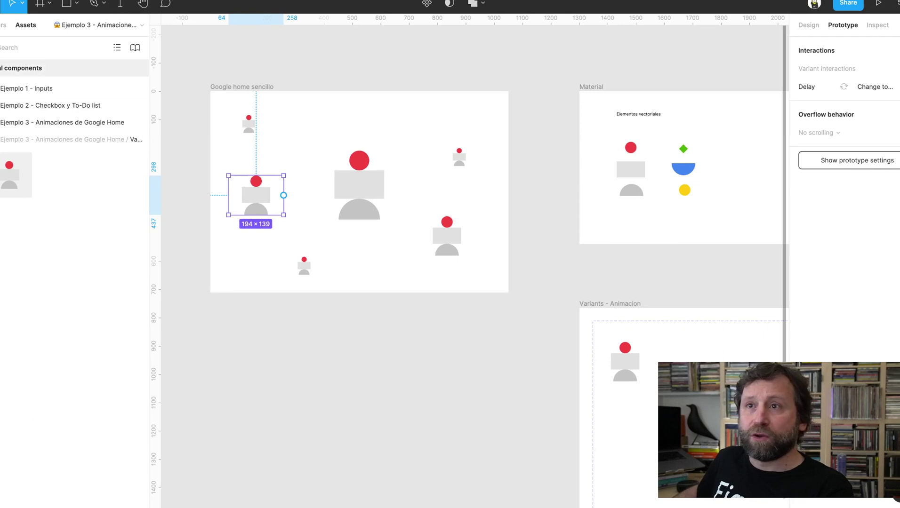
left_click(3, 25)
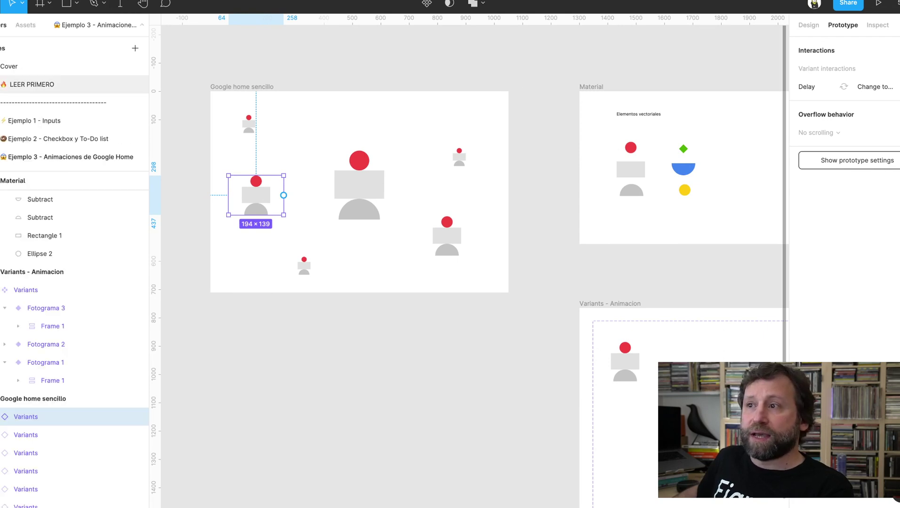
left_click(32, 84)
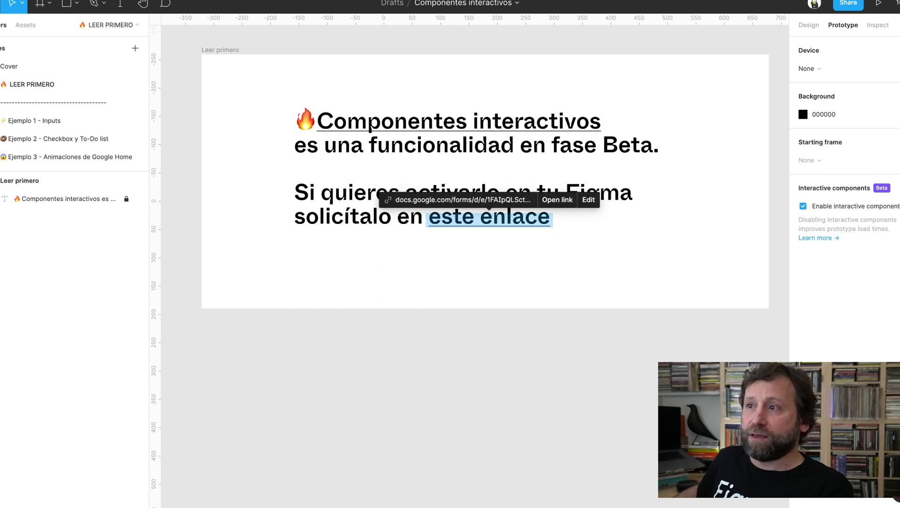